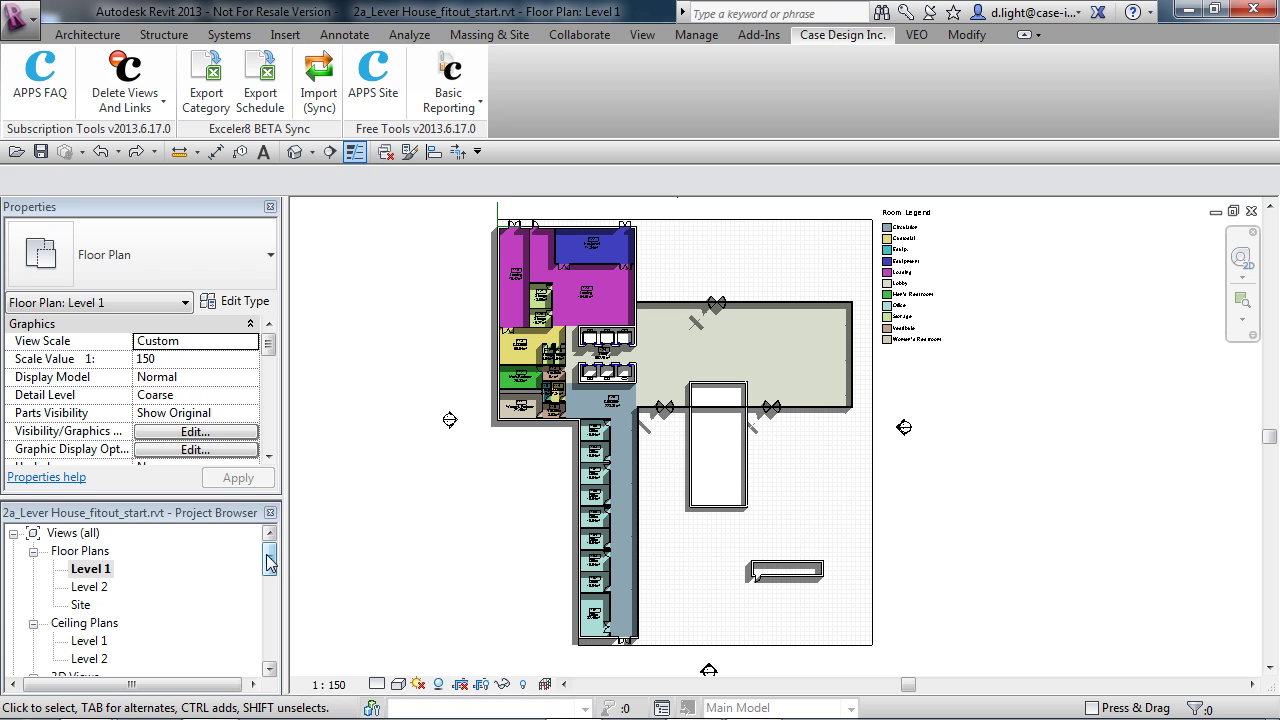
Zoom into the Level 1 room areas and scroll the Project Browser to the Room Program Schedule.
{"action": "scroll", "coordinate": [520, 418], "scroll_direction": "up", "scroll_amount": 5}
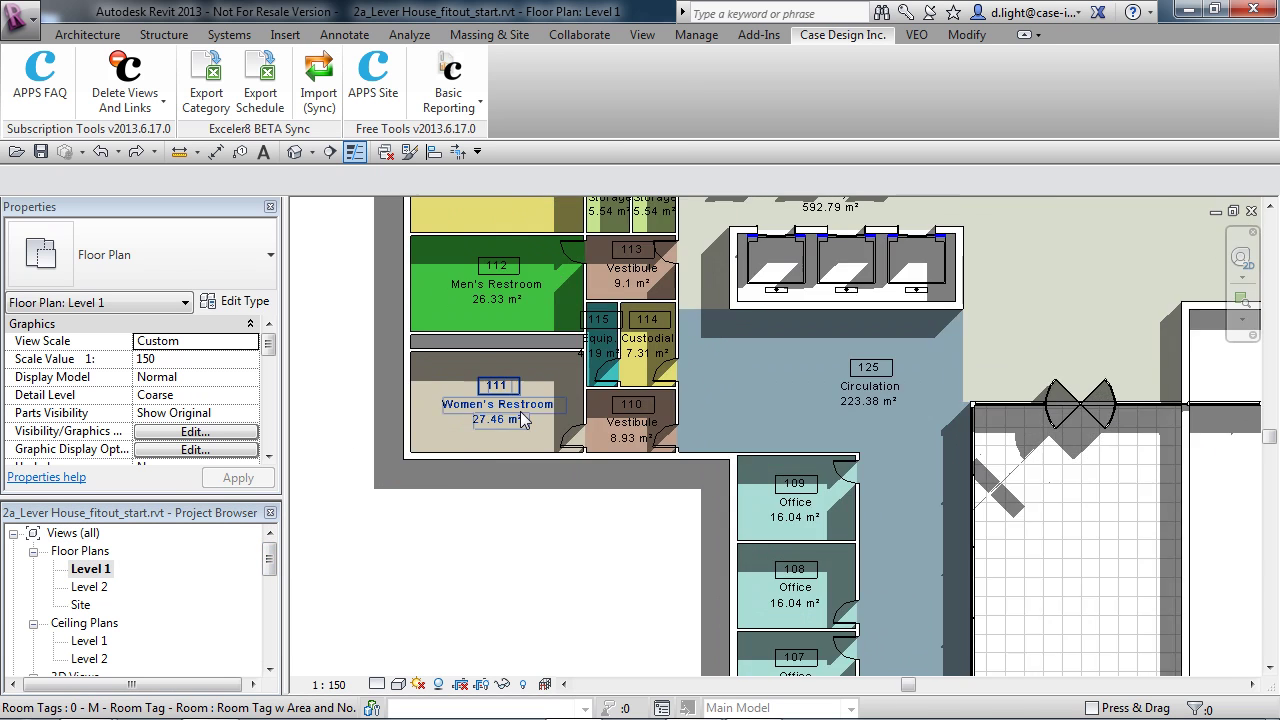
{"action": "scroll", "coordinate": [465, 490], "scroll_direction": "up", "scroll_amount": 2}
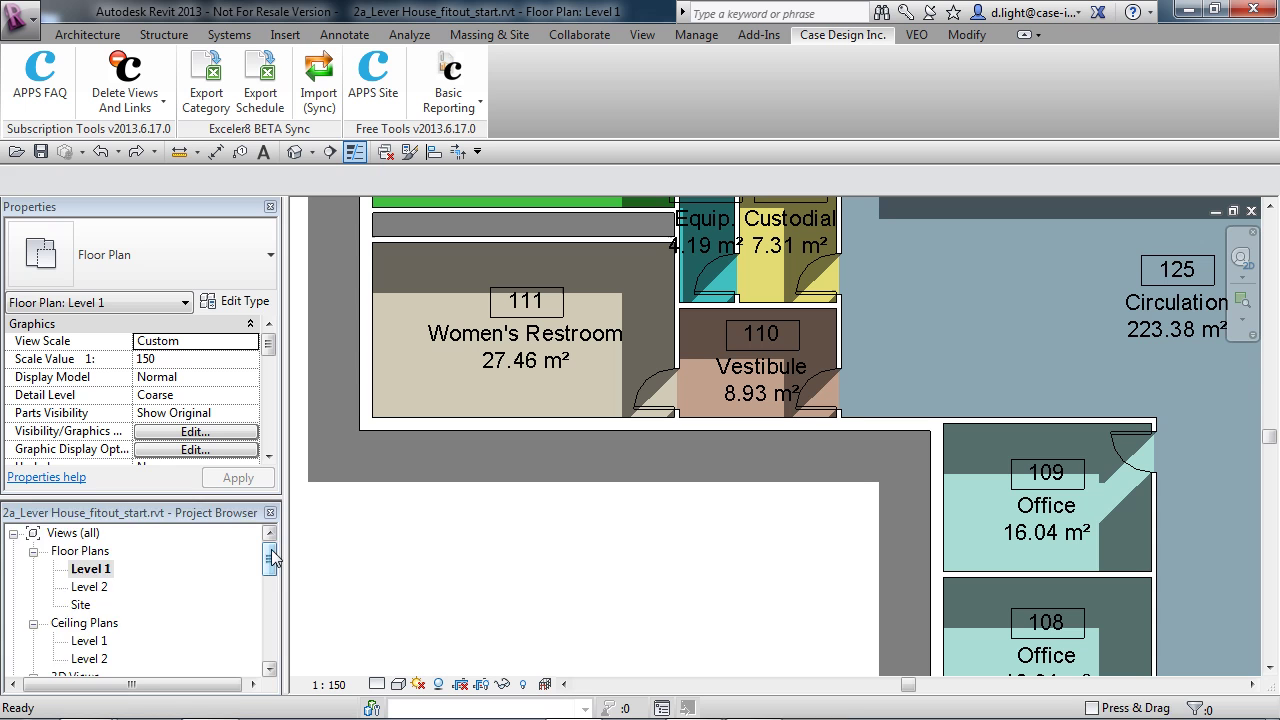
{"action": "left_click_drag", "start_coordinate": [270, 558], "coordinate": [270, 632]}
Open the INSPECTION - Room Program Schedule to check its 25 rooms, then return to Level 1.
{"action": "left_click", "coordinate": [205, 587]}
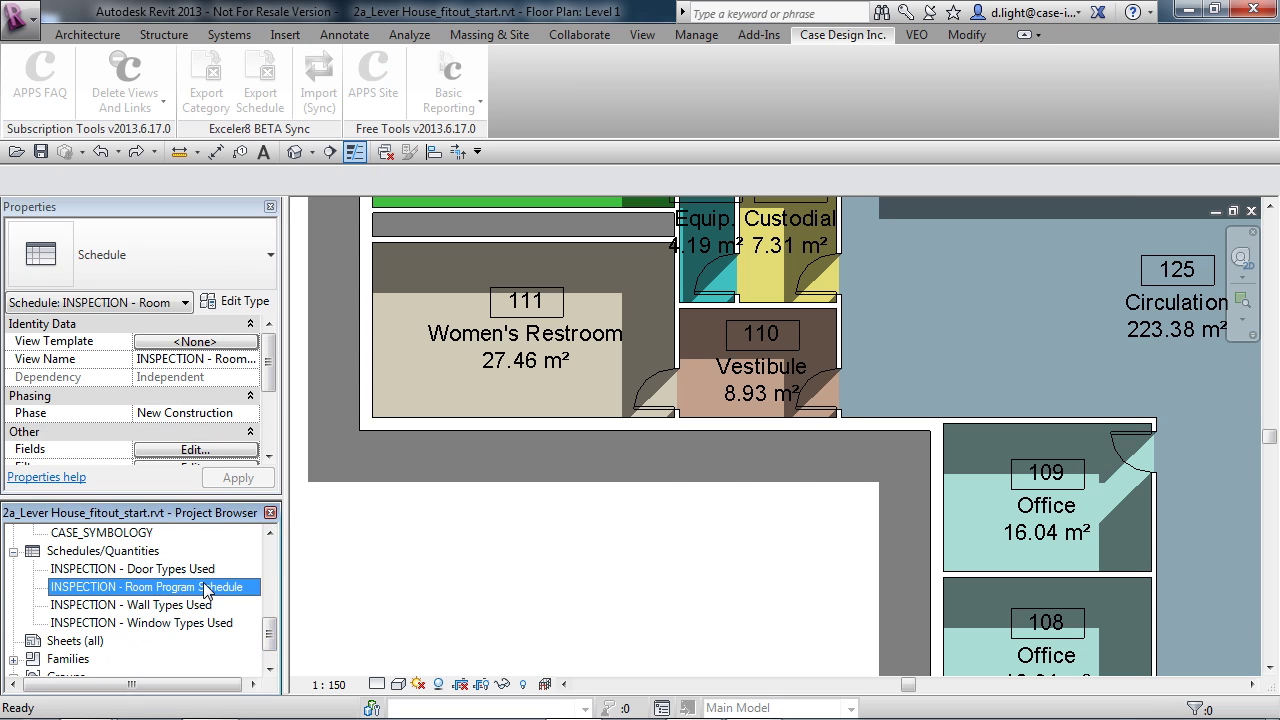
{"action": "double_click", "coordinate": [205, 587]}
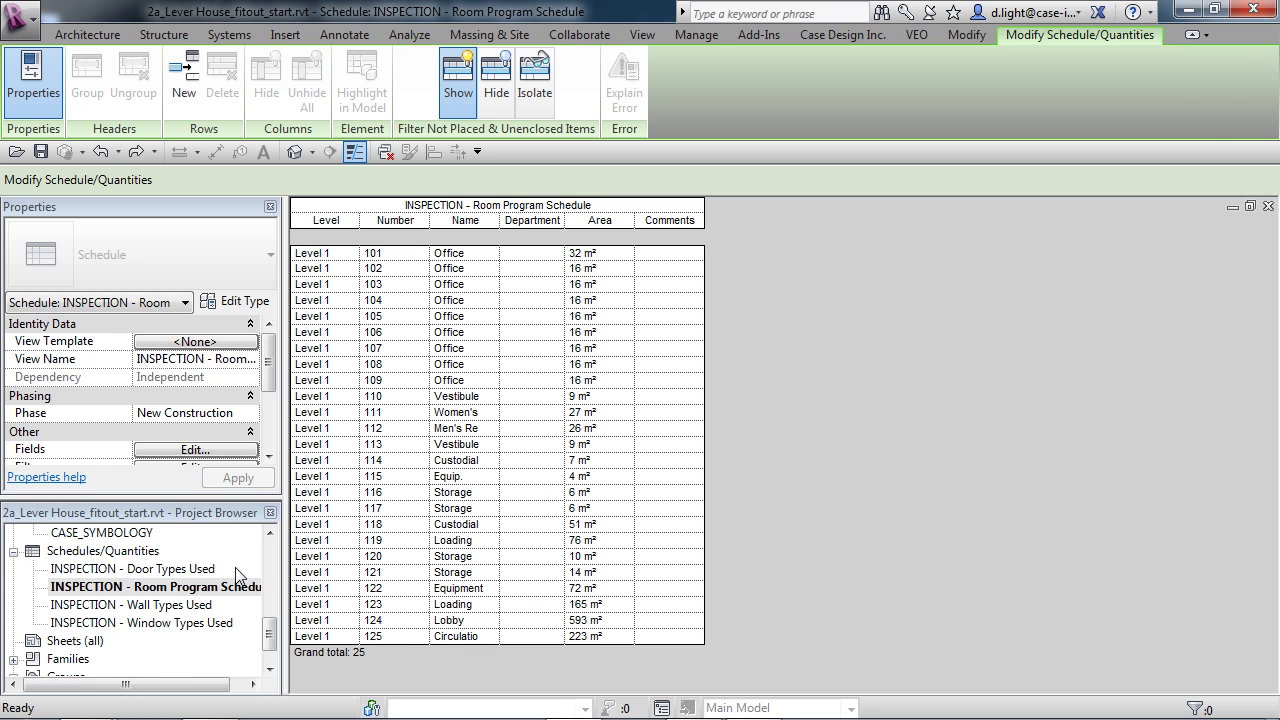
{"action": "scroll", "coordinate": [75, 578], "scroll_direction": "up", "scroll_amount": 10}
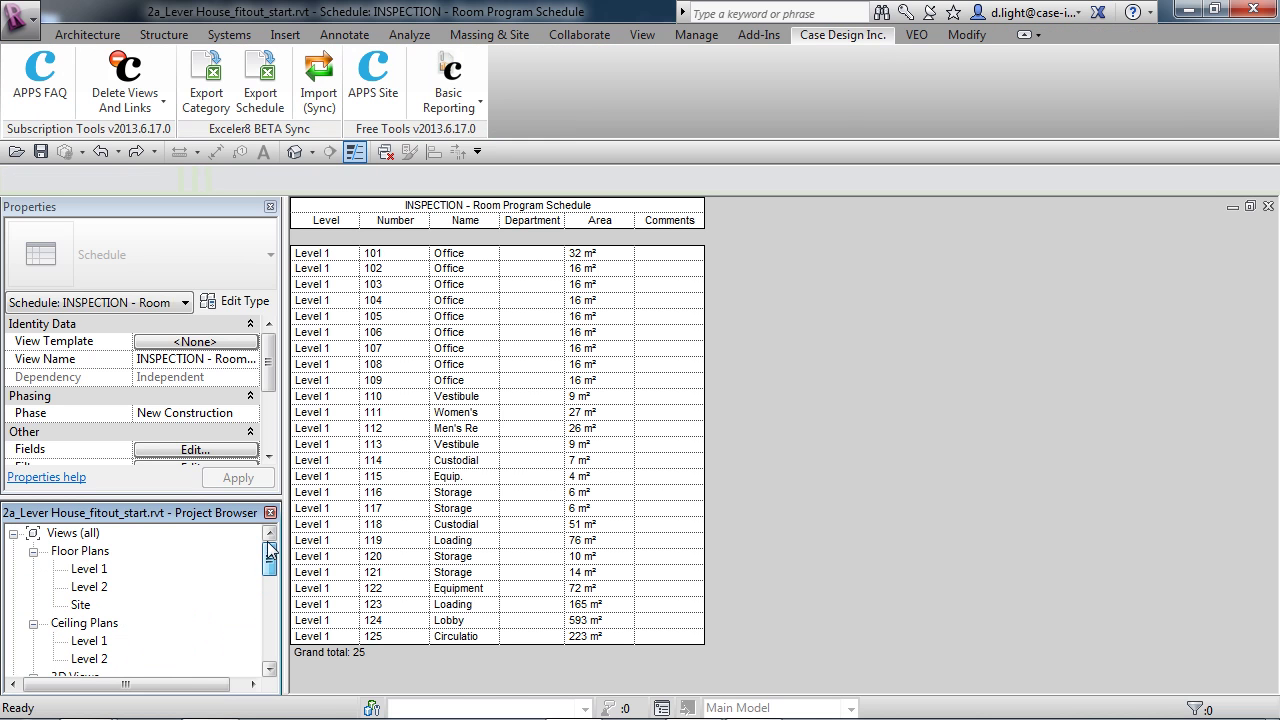
{"action": "double_click", "coordinate": [90, 569]}
{"action": "scroll", "coordinate": [543, 505], "scroll_direction": "down", "scroll_amount": 5}
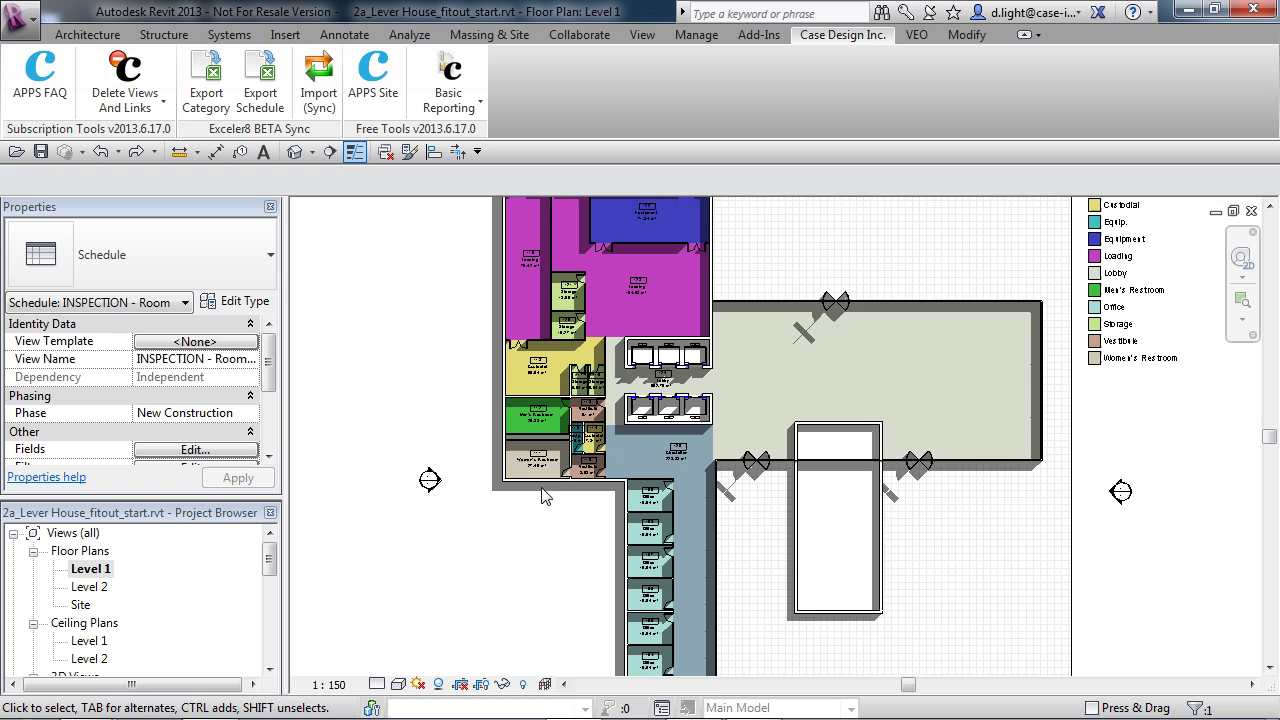
{"action": "scroll", "coordinate": [894, 526], "scroll_direction": "down", "scroll_amount": 3}
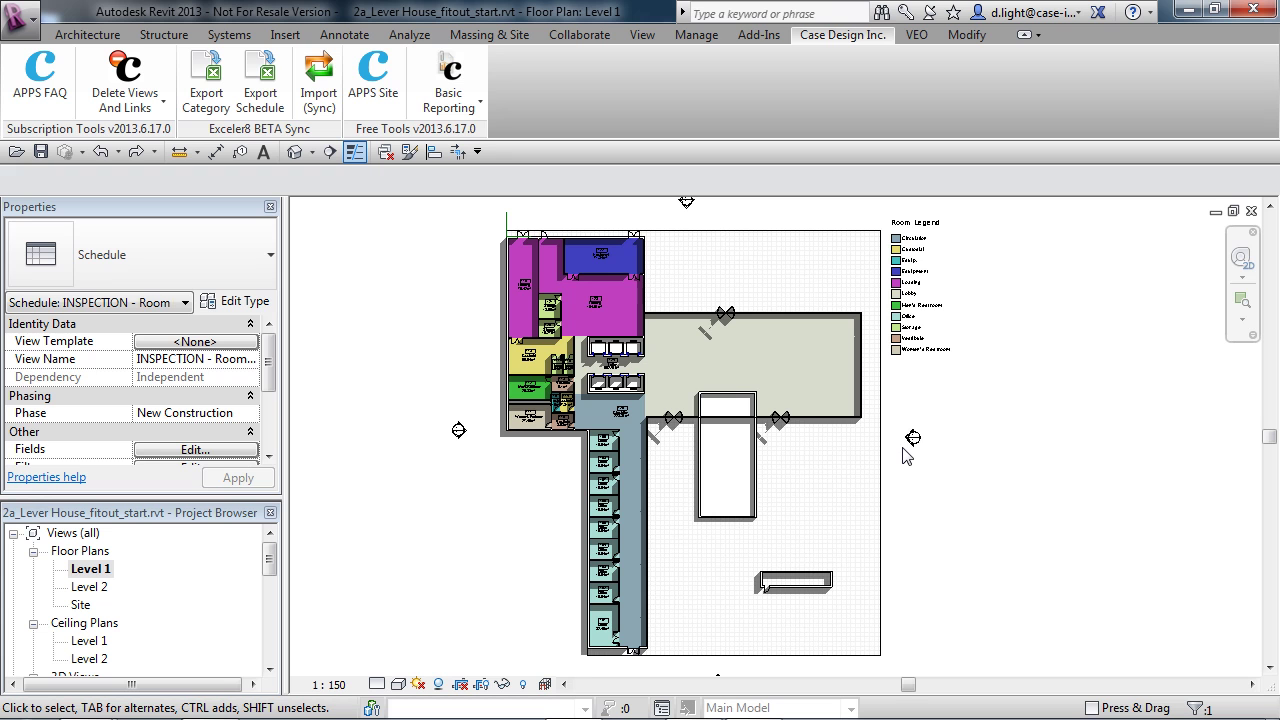
In Exceler8 Export Category settings, load the rooms configuration and tick Rooms after searching 'room'.
{"action": "left_click", "coordinate": [224, 106]}
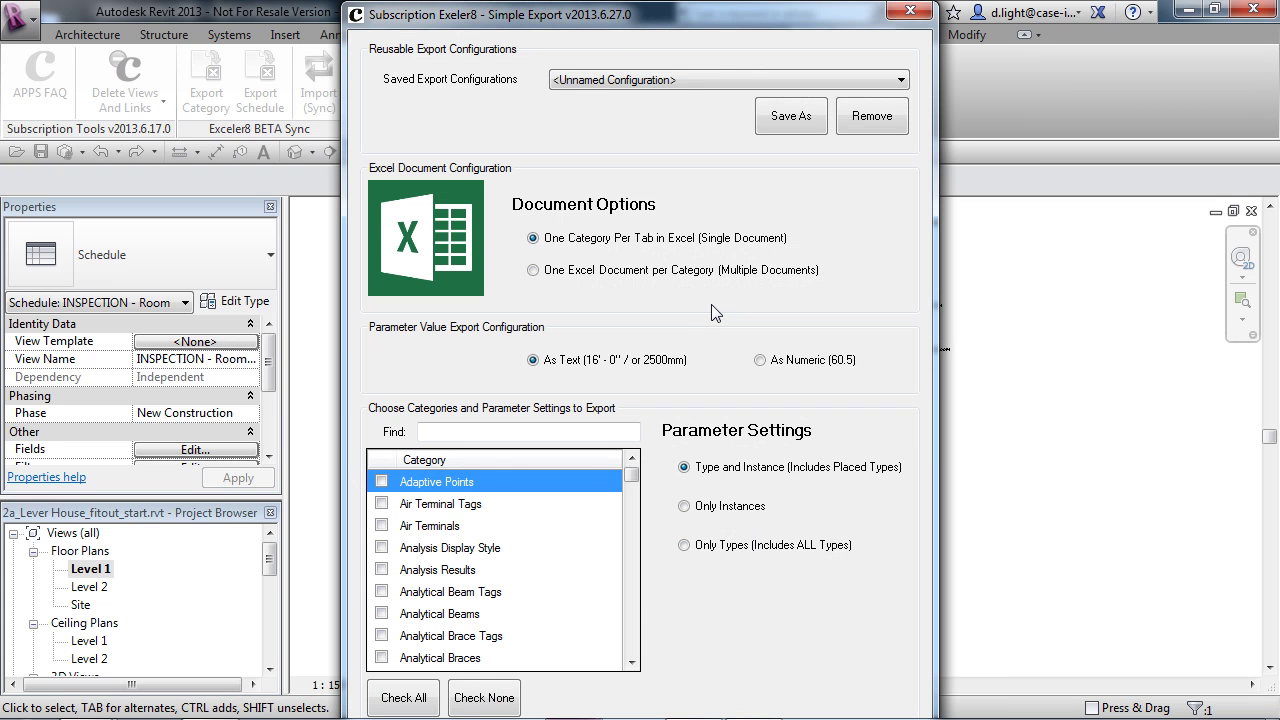
{"action": "mouse_move", "coordinate": [632, 8]}
{"action": "left_mouse_down"}
{"action": "mouse_move", "coordinate": [640, 108]}
{"action": "mouse_move", "coordinate": [615, 10]}
{"action": "left_mouse_up"}
{"action": "left_click", "coordinate": [633, 84]}
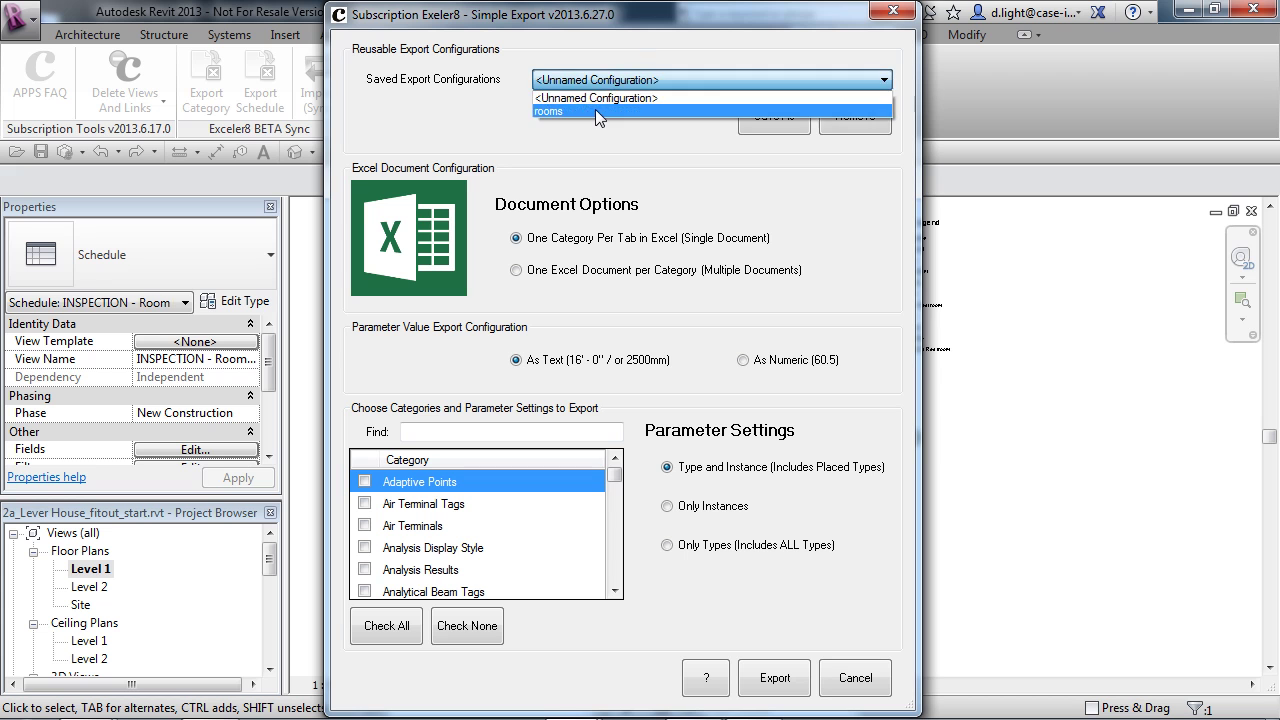
{"action": "left_click", "coordinate": [596, 109]}
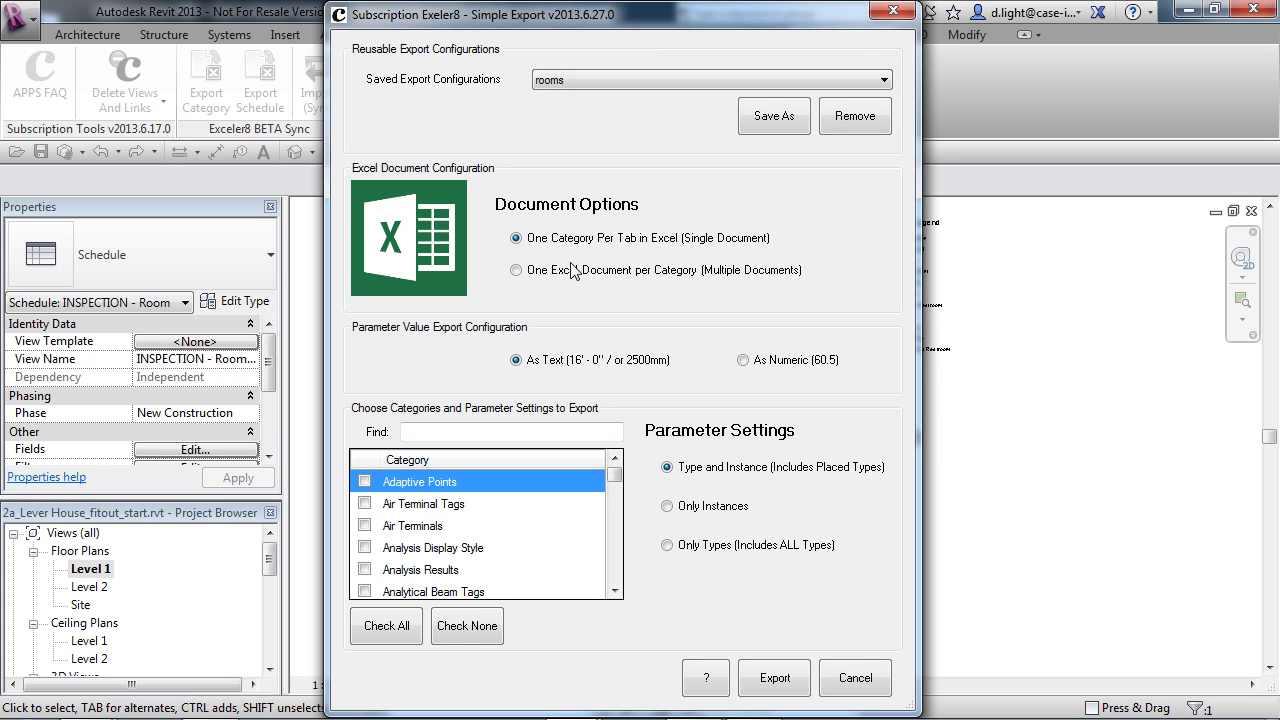
{"action": "left_click_drag", "start_coordinate": [615, 481], "coordinate": [619, 552]}
{"action": "left_click", "coordinate": [478, 431]}
{"action": "type", "text": "room"}
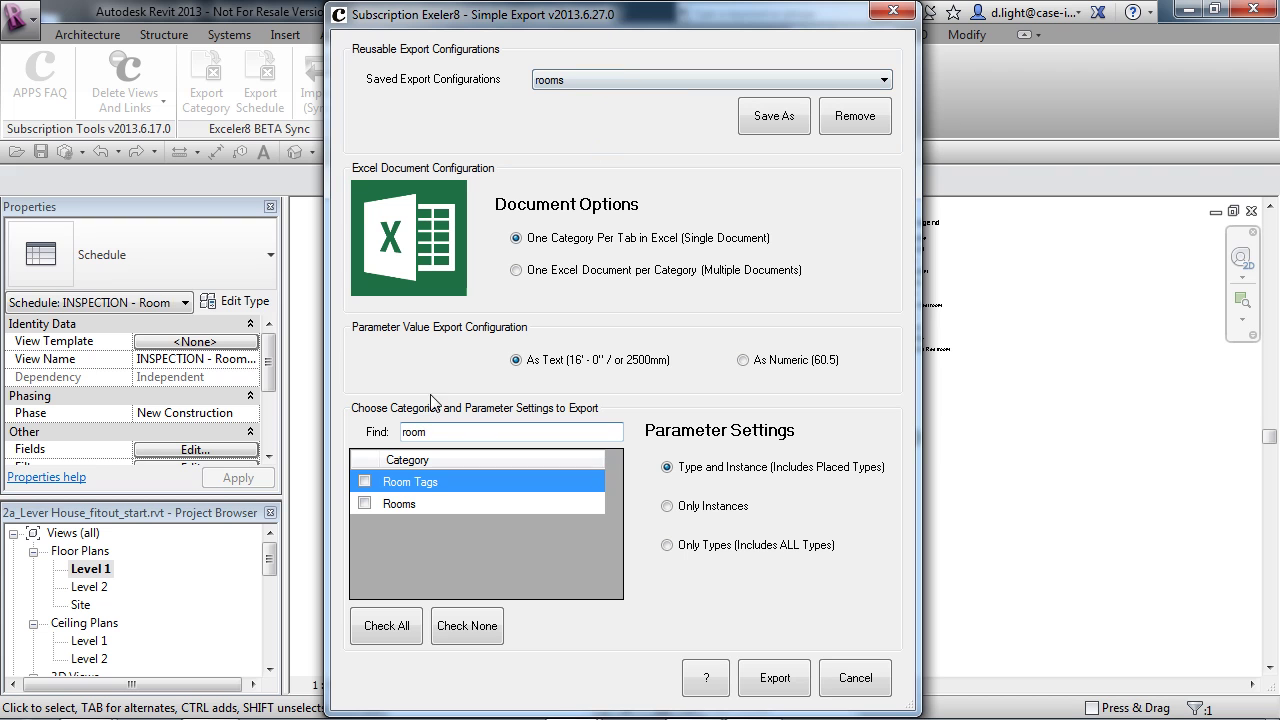
{"action": "left_click", "coordinate": [364, 503]}
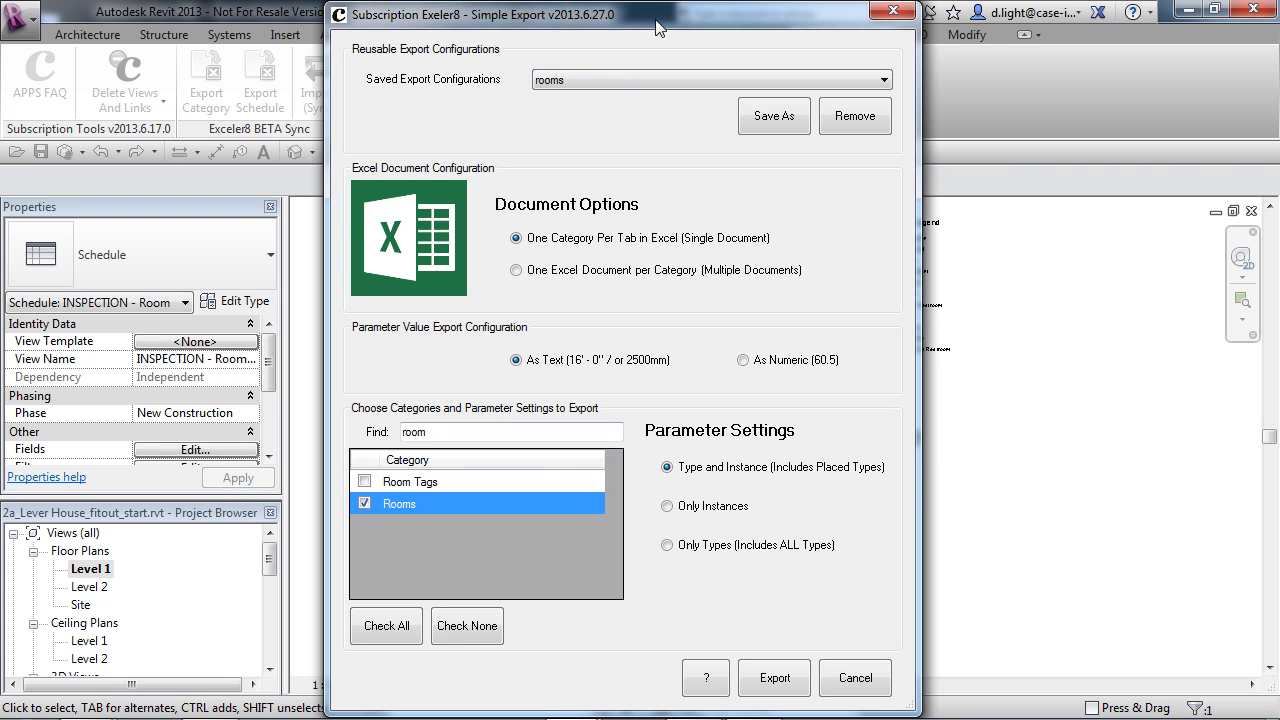
Delete the old rooms configuration and save the Rooms-only setup as new configuration 'room data'.
{"action": "left_click", "coordinate": [632, 88]}
{"action": "left_click", "coordinate": [610, 112]}
{"action": "left_click", "coordinate": [364, 503]}
{"action": "left_click", "coordinate": [866, 130]}
{"action": "left_click", "coordinate": [611, 403]}
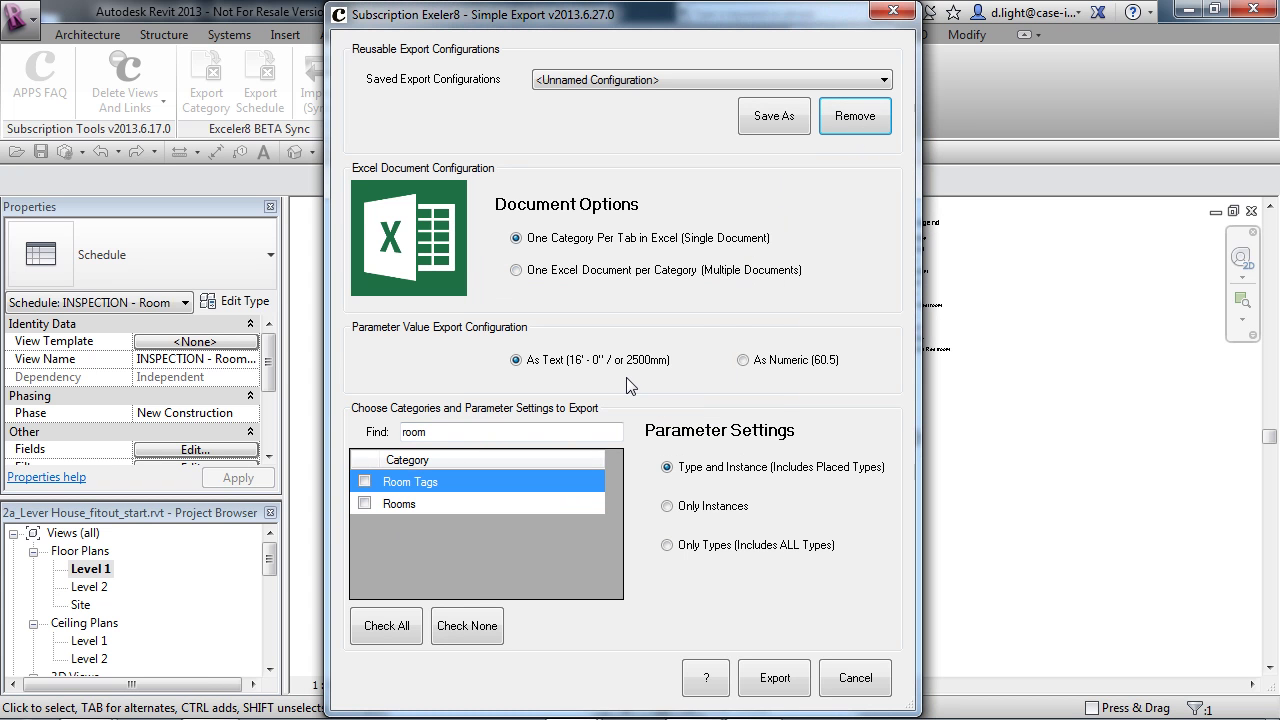
{"action": "left_click", "coordinate": [366, 504]}
{"action": "left_click", "coordinate": [364, 504]}
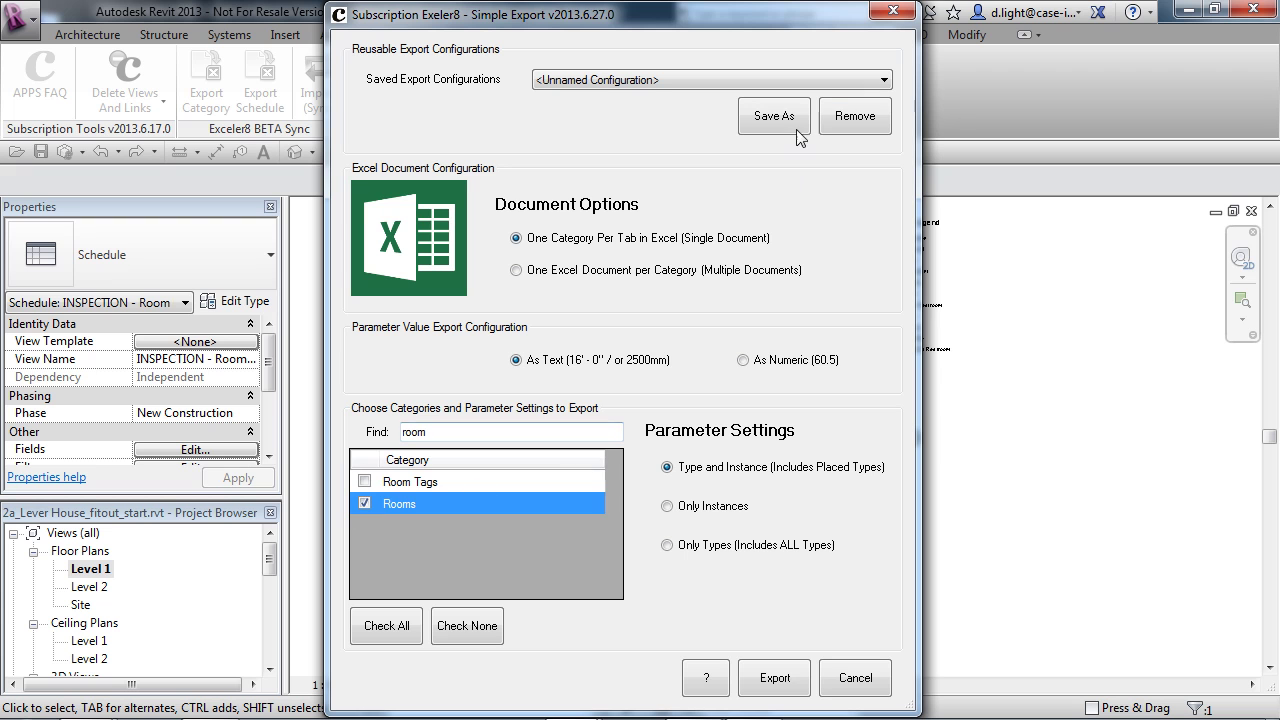
{"action": "left_click", "coordinate": [766, 132]}
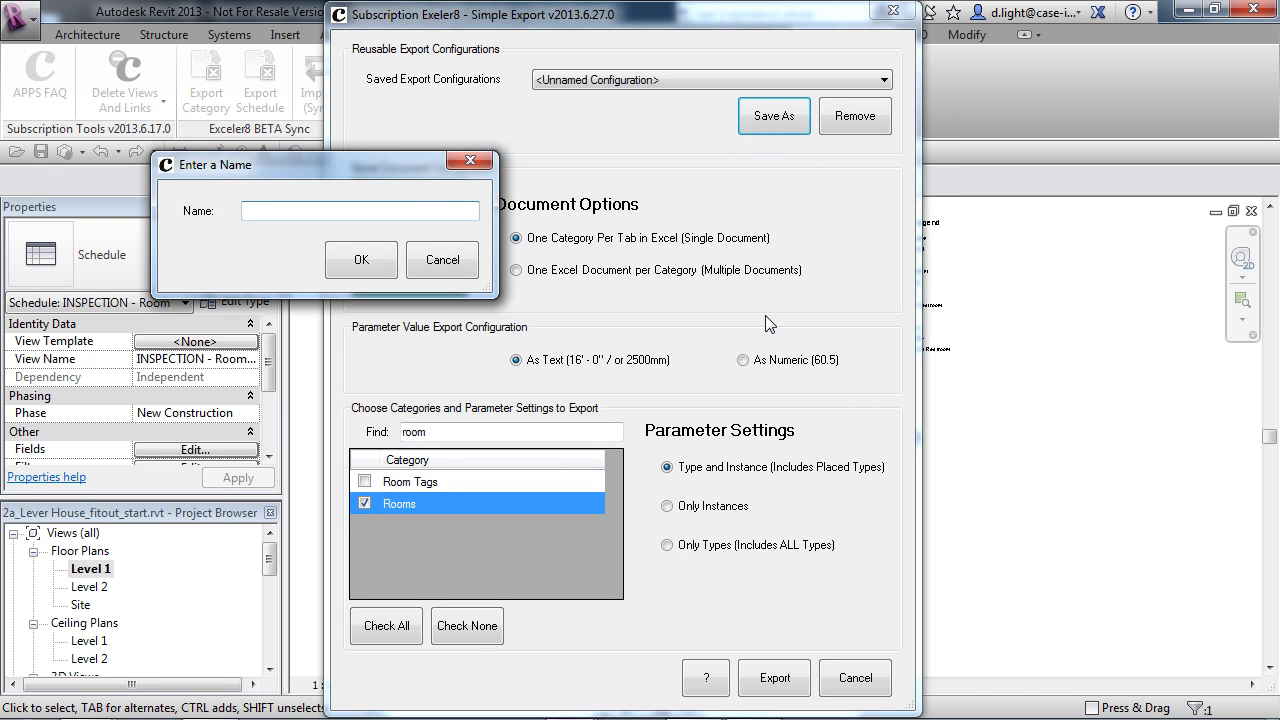
{"action": "type", "text": "room data"}
{"action": "left_click", "coordinate": [376, 262]}
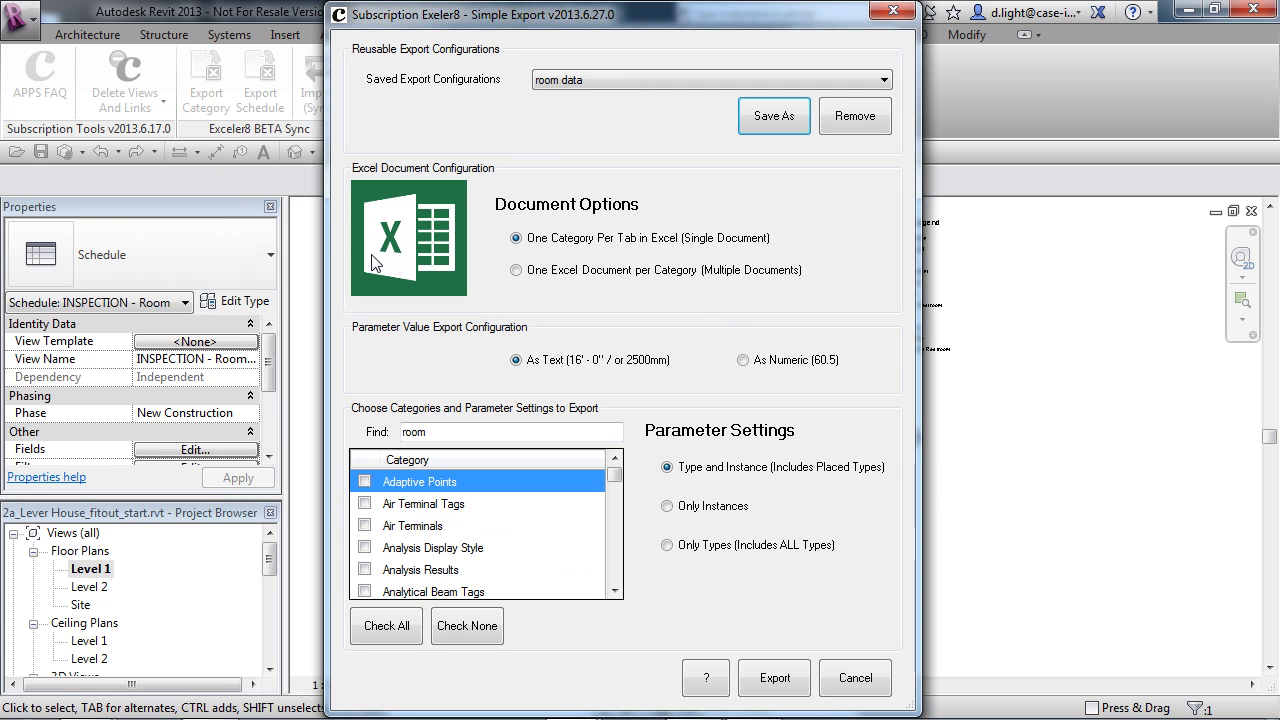
Export the room data to the Desktop as the Excel file 'revit room data'.
{"action": "left_click", "coordinate": [777, 682]}
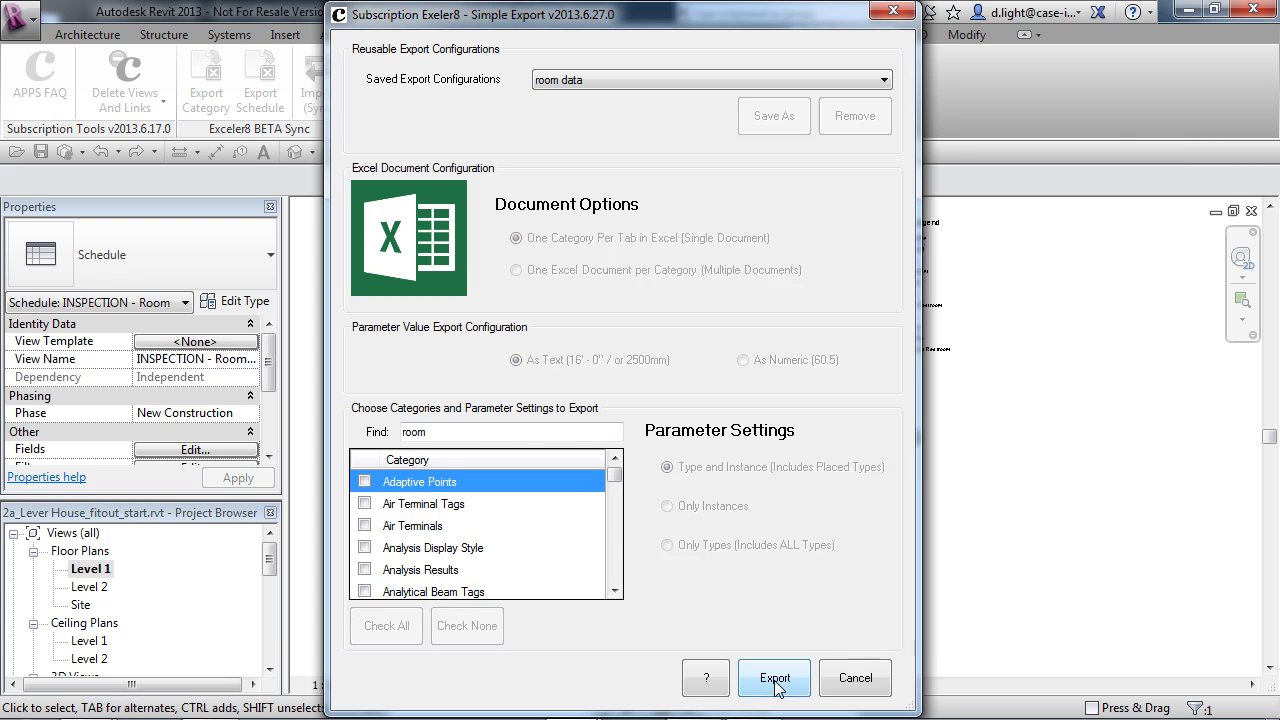
{"action": "type", "text": "revit "}
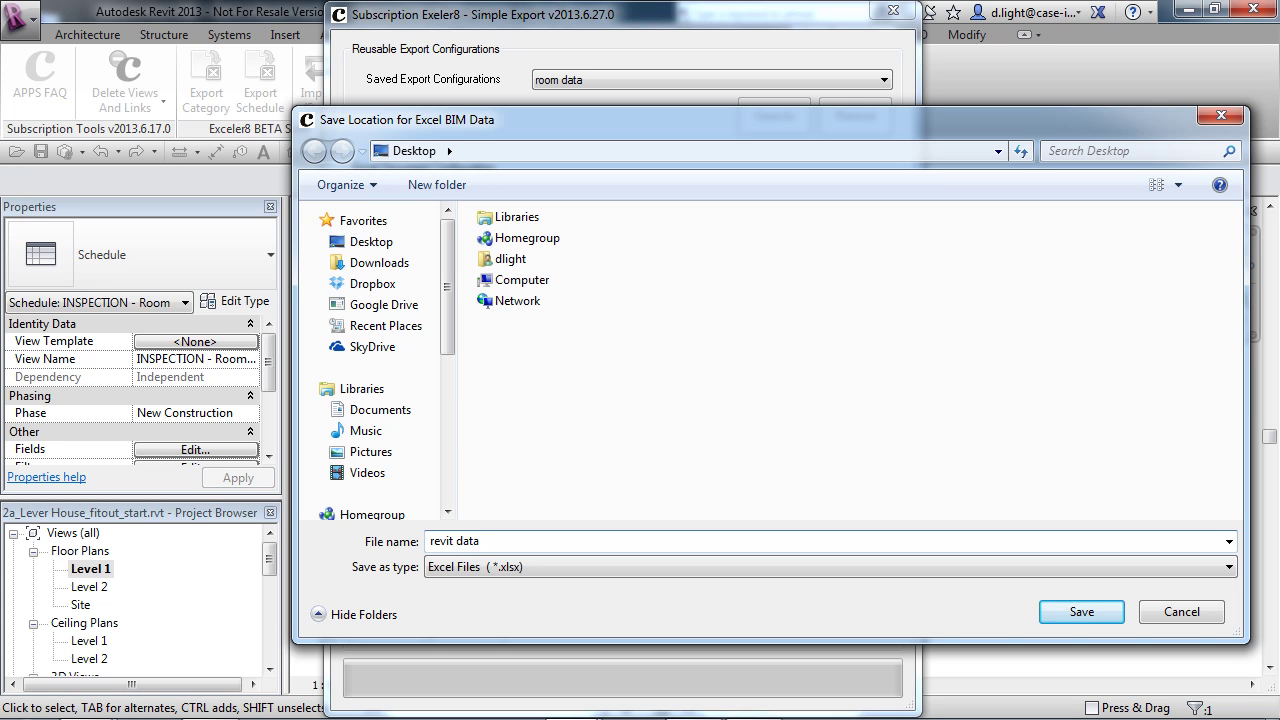
{"action": "type", "text": "room"}
{"action": "key", "text": "Tab"}
{"action": "left_click", "coordinate": [1080, 617]}
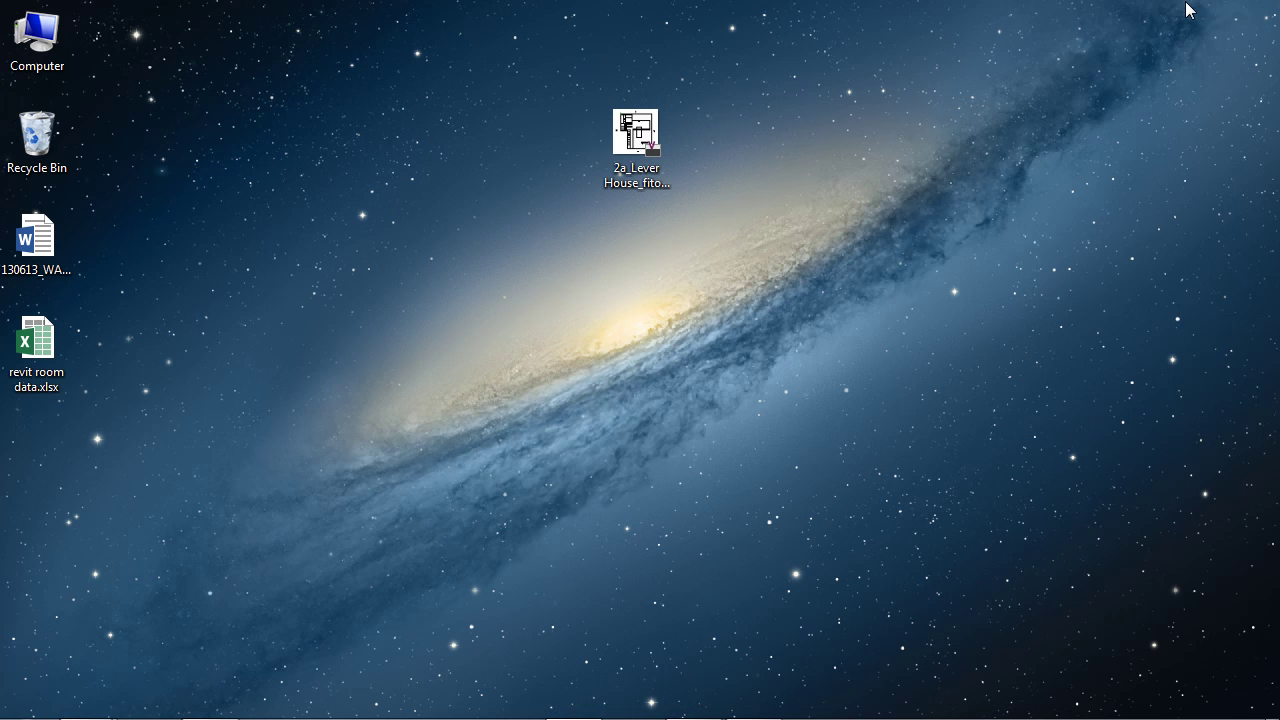
Open revit room data.xlsx from the desktop, inspect its Rooms sheet maximized, then move it top-left.
{"action": "left_click", "coordinate": [1188, 9]}
{"action": "double_click", "coordinate": [36, 345]}
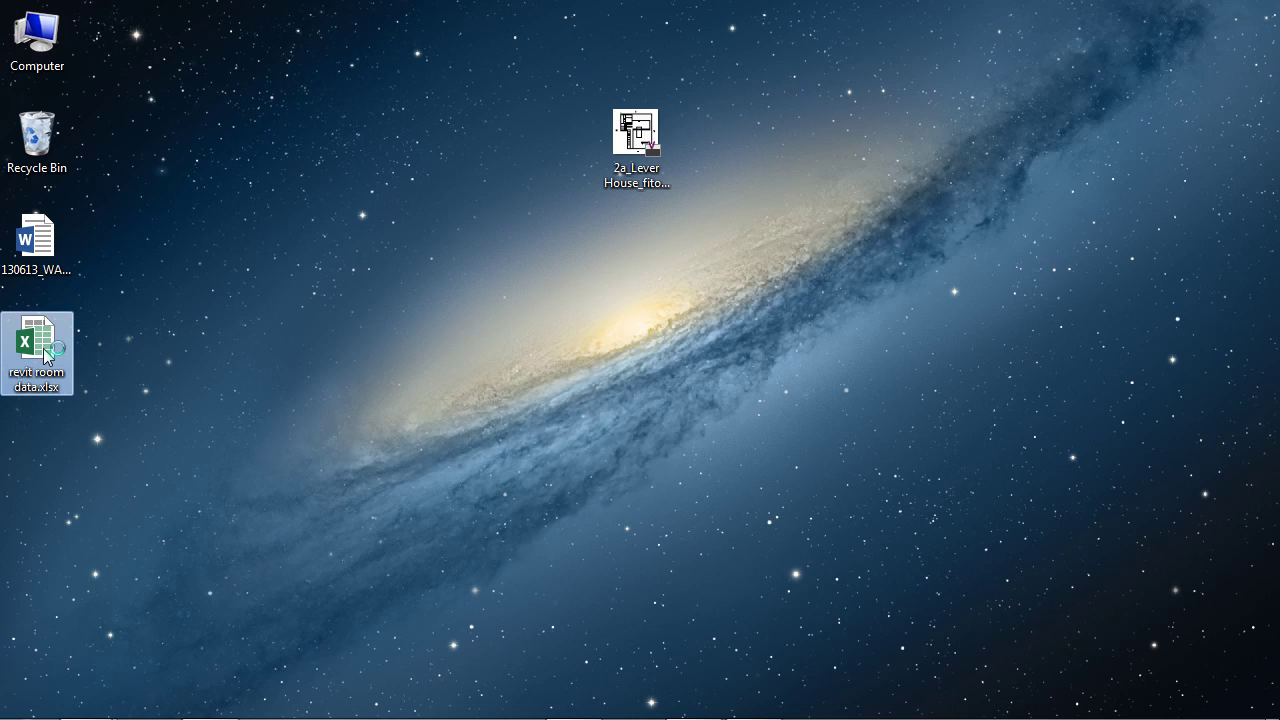
{"action": "key", "text": "super+Left"}
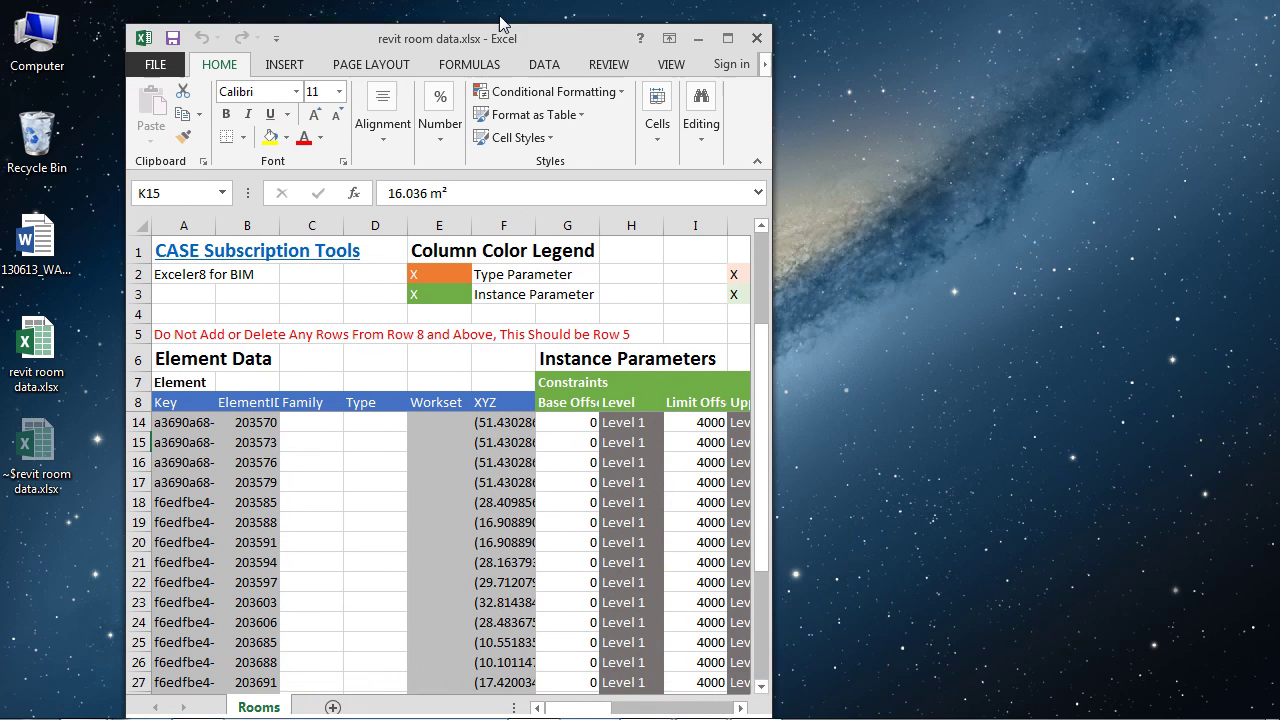
{"action": "double_click", "coordinate": [428, 9]}
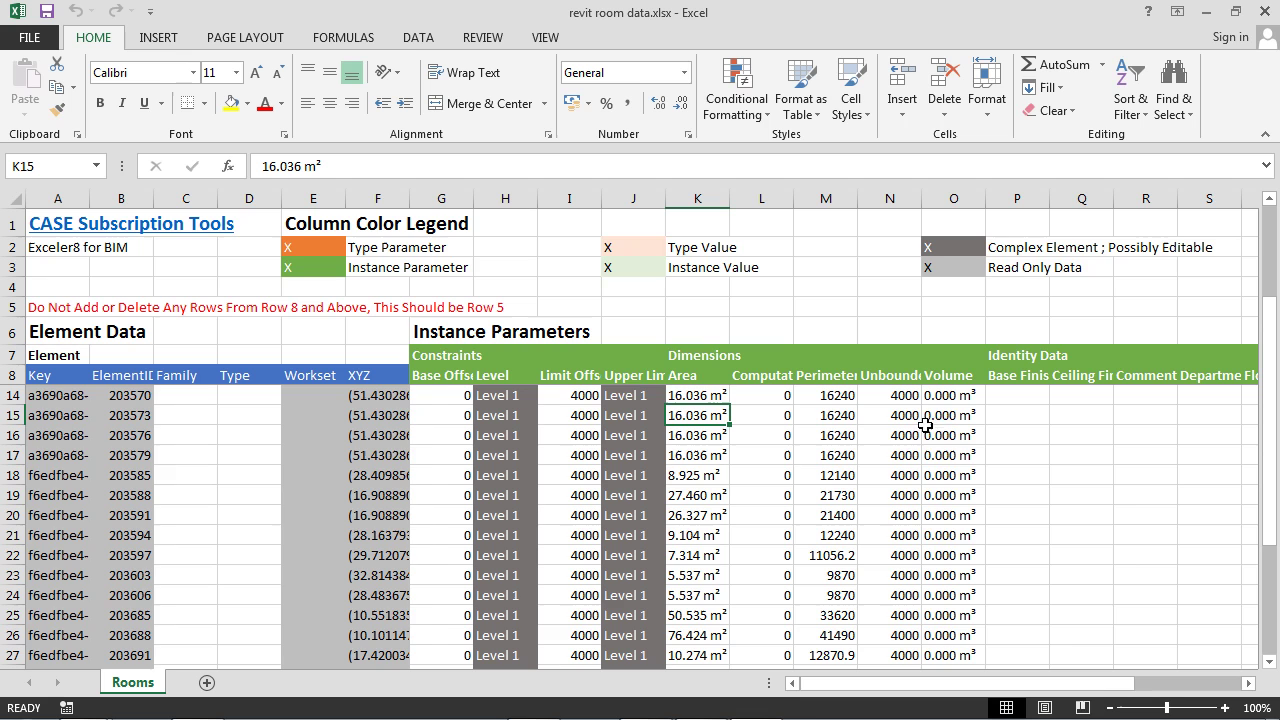
{"action": "left_click_drag", "start_coordinate": [1004, 684], "coordinate": [918, 682]}
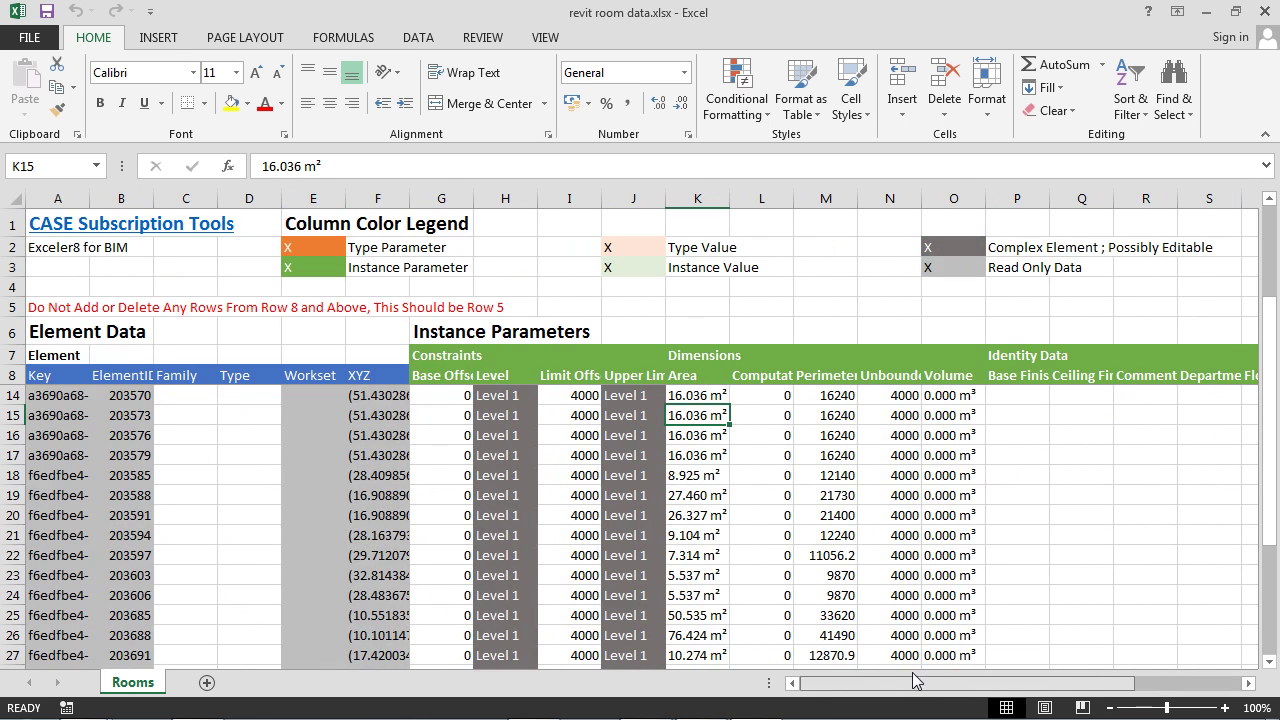
{"action": "left_click", "coordinate": [1236, 11]}
{"action": "left_click_drag", "start_coordinate": [669, 70], "coordinate": [488, 18]}
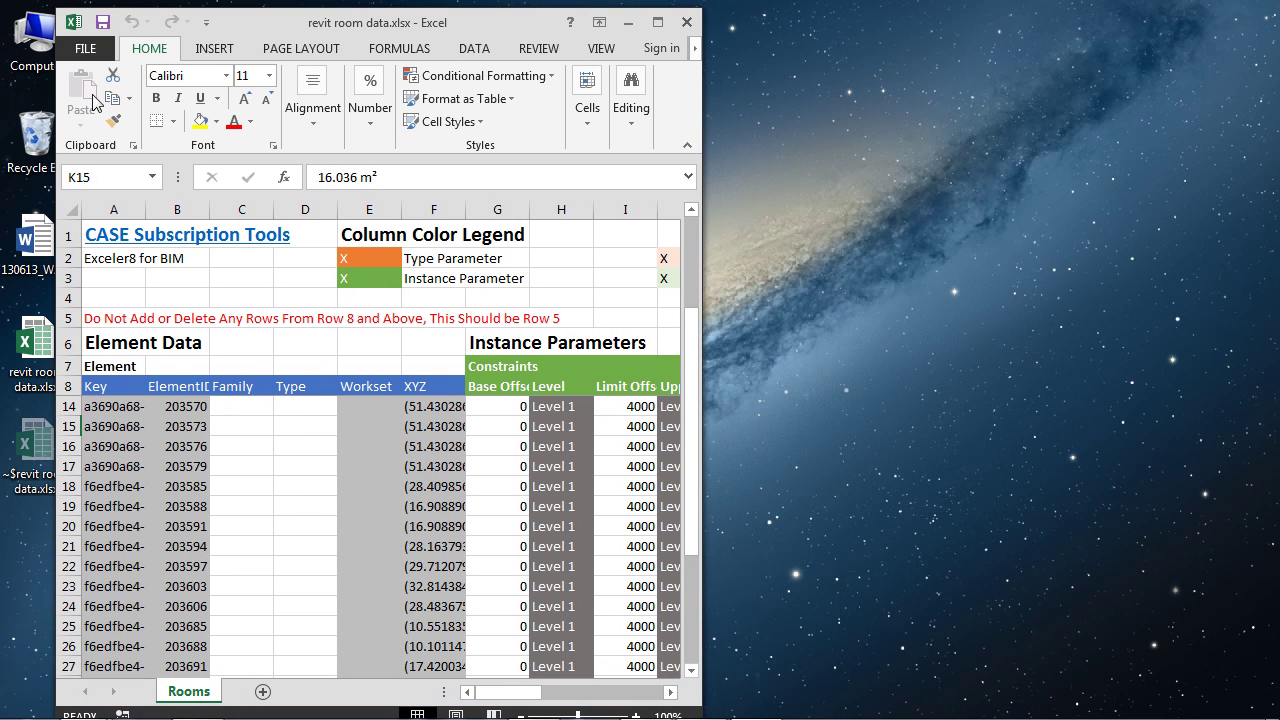
Create a new blank Excel workbook.
{"action": "left_click", "coordinate": [86, 50]}
{"action": "left_click", "coordinate": [90, 133]}
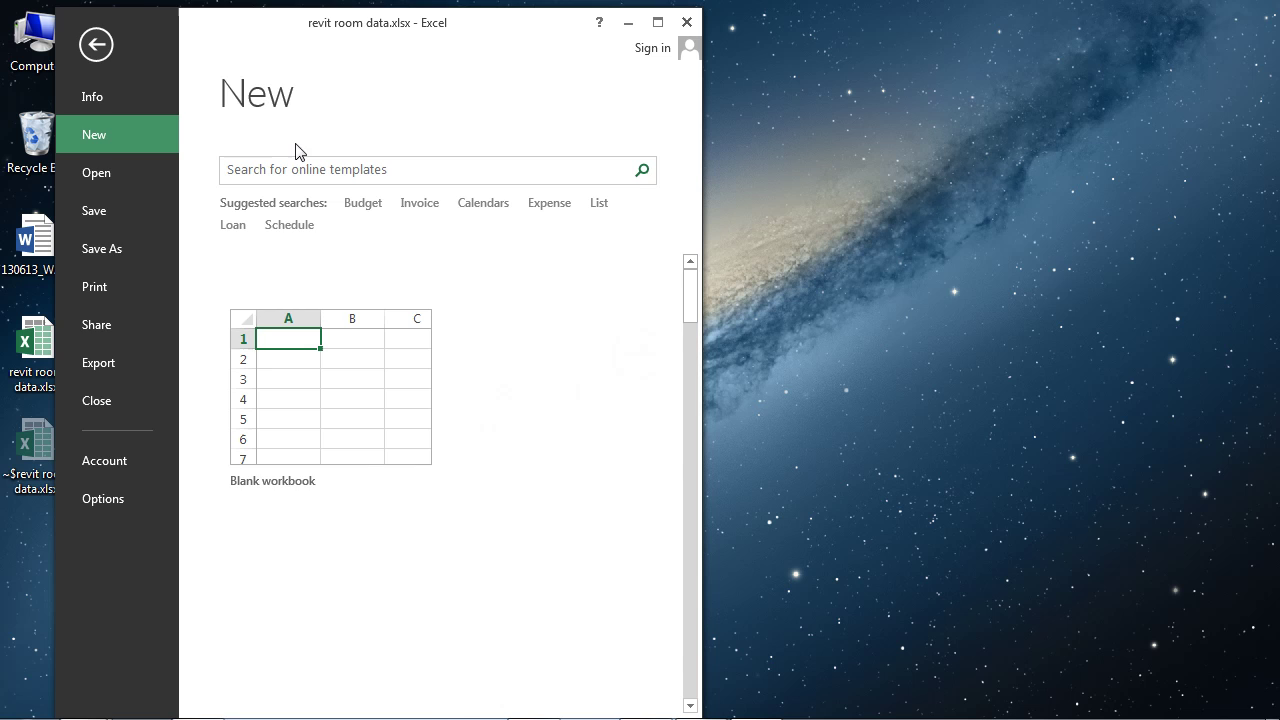
{"action": "left_click", "coordinate": [270, 434]}
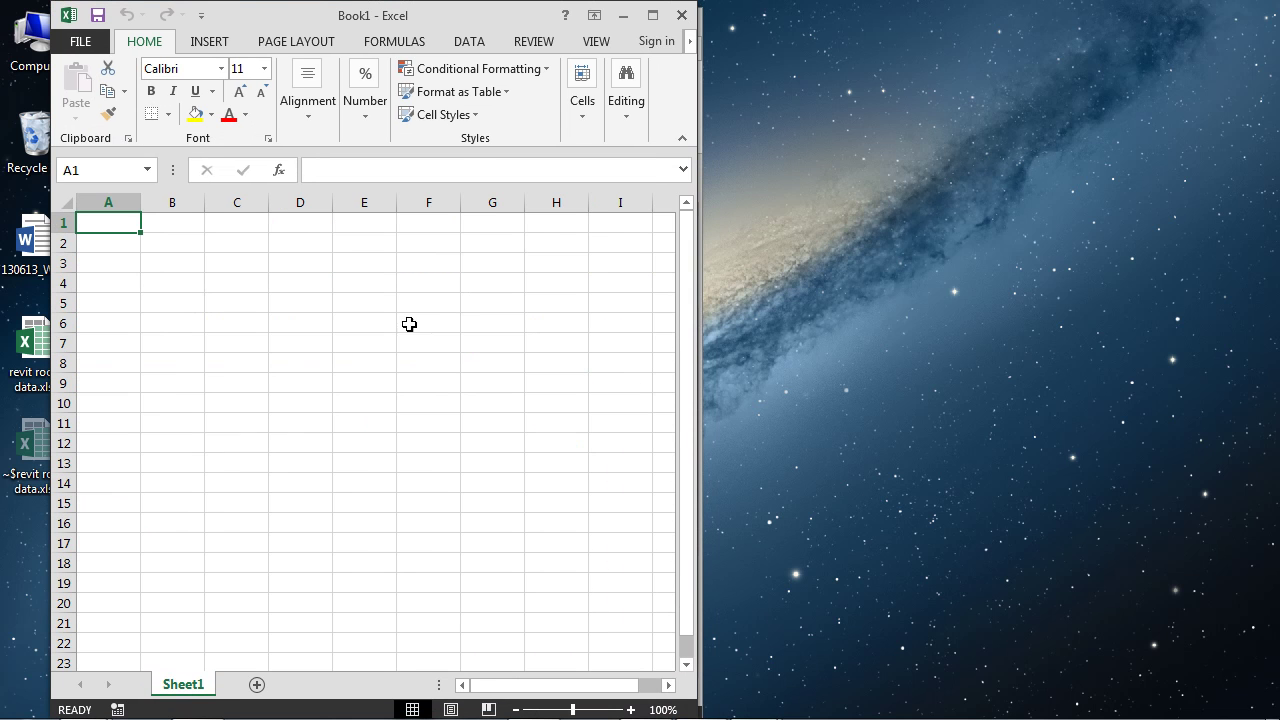
Snap the blank workbook to the right half, beside the revit room data window.
{"action": "key", "text": "super+Right"}
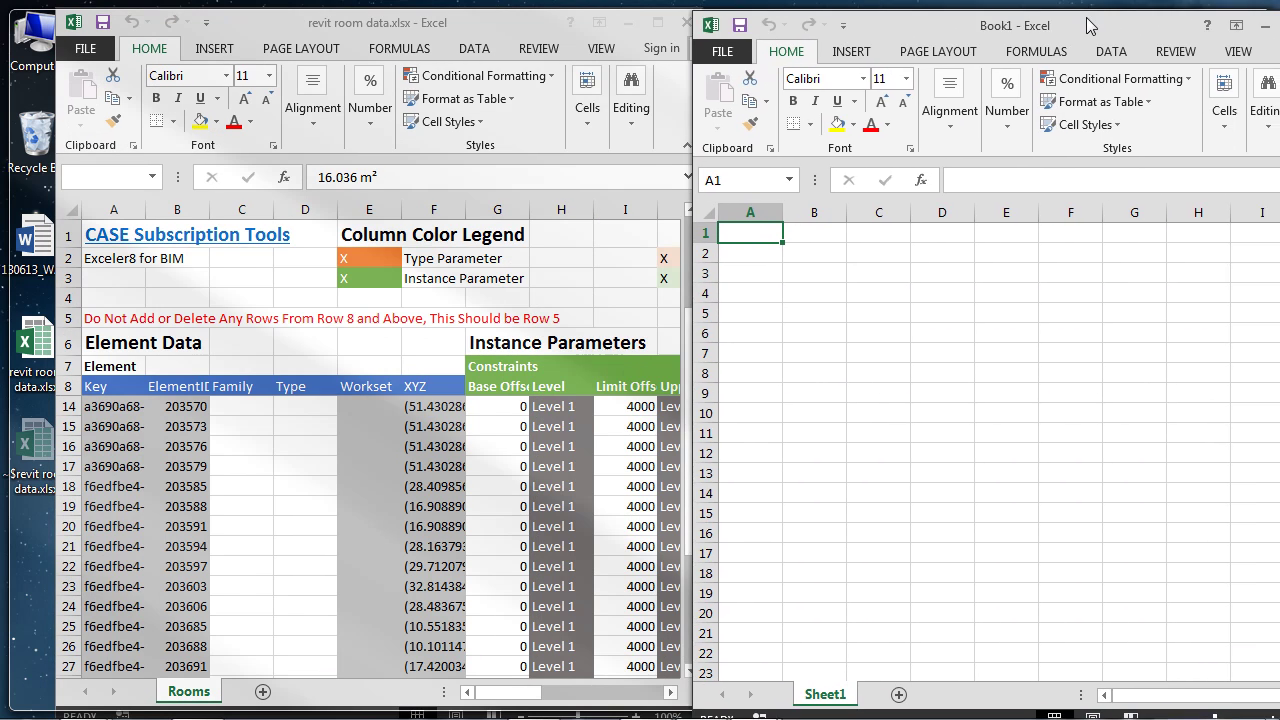
{"action": "key", "text": "super+Up"}
{"action": "left_click", "coordinate": [1236, 12]}
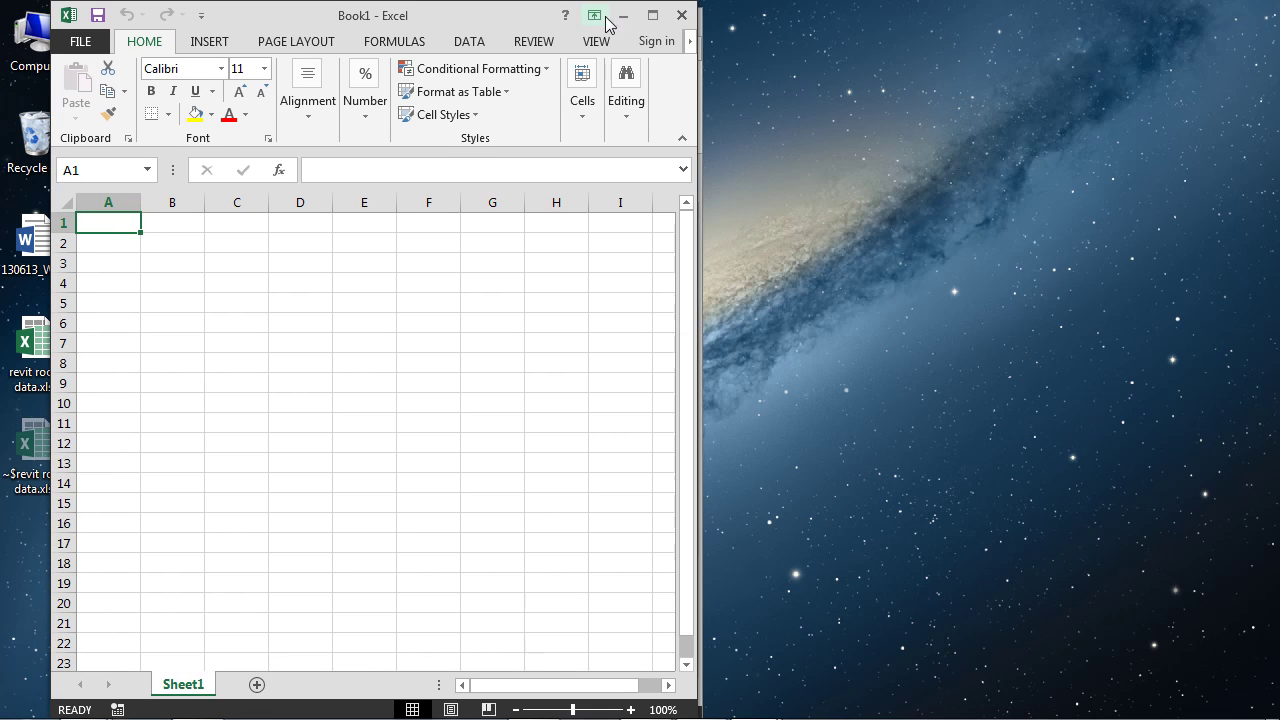
{"action": "key", "text": "super+Right"}
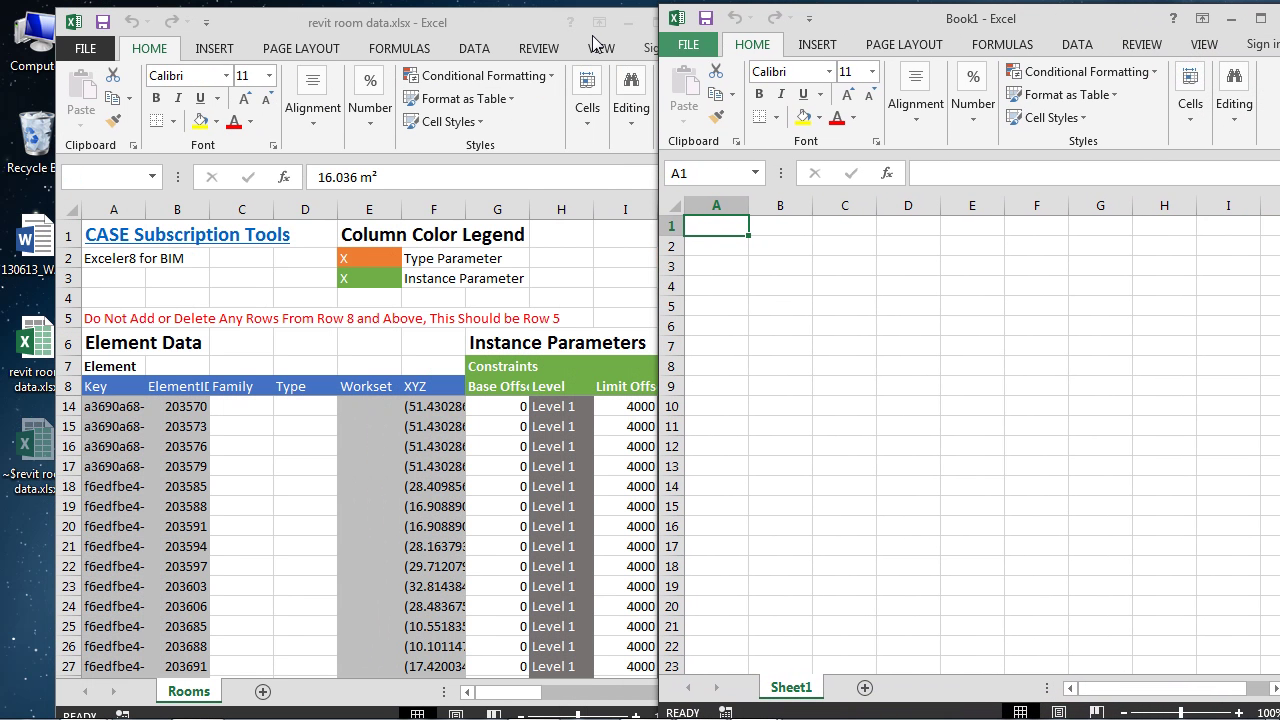
{"action": "left_click_drag", "start_coordinate": [490, 37], "coordinate": [417, 33]}
Save the blank Book1 workbook to the Desktop under the name 'revit schedule'.
{"action": "left_click", "coordinate": [780, 386]}
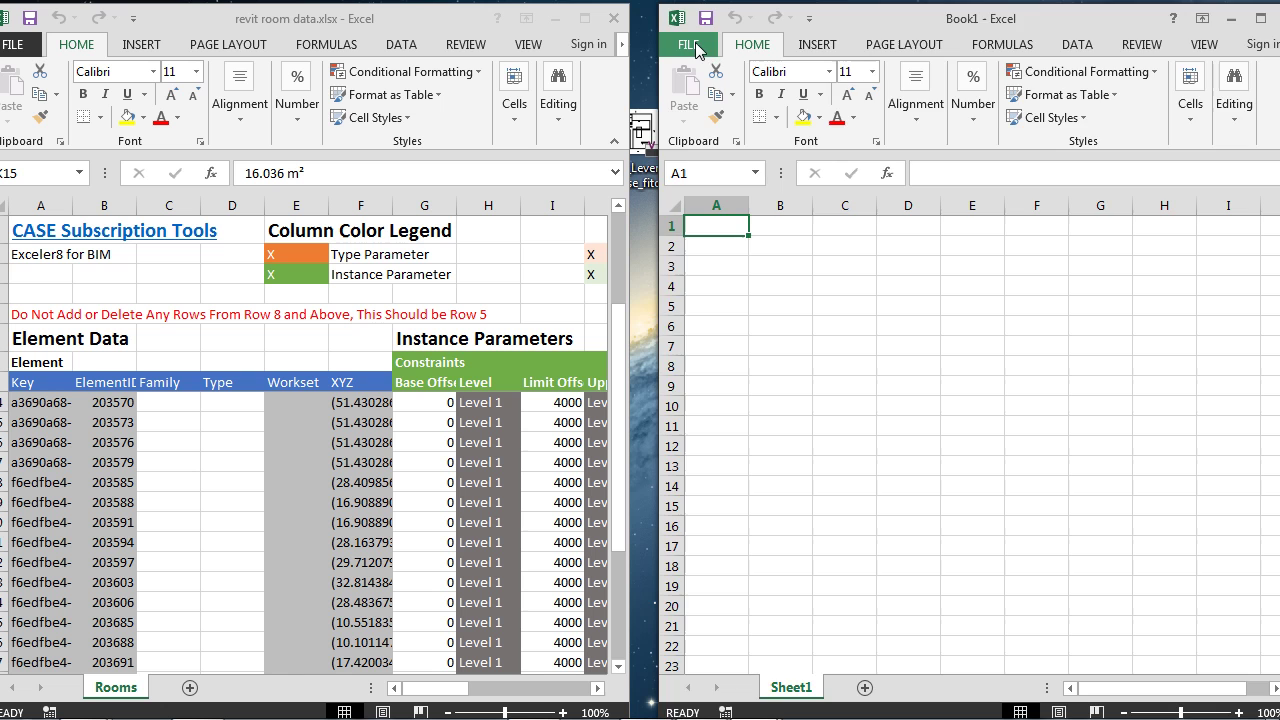
{"action": "left_click", "coordinate": [688, 44]}
{"action": "left_click", "coordinate": [712, 244]}
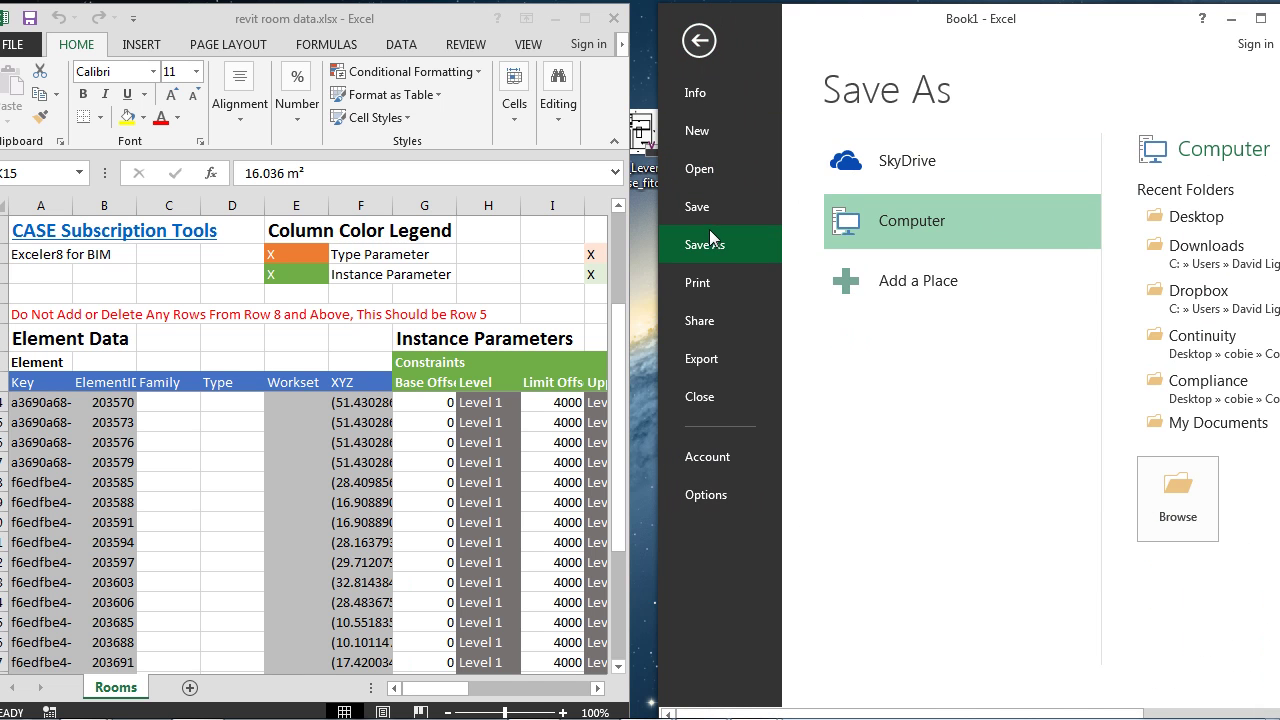
{"action": "left_click", "coordinate": [1204, 217]}
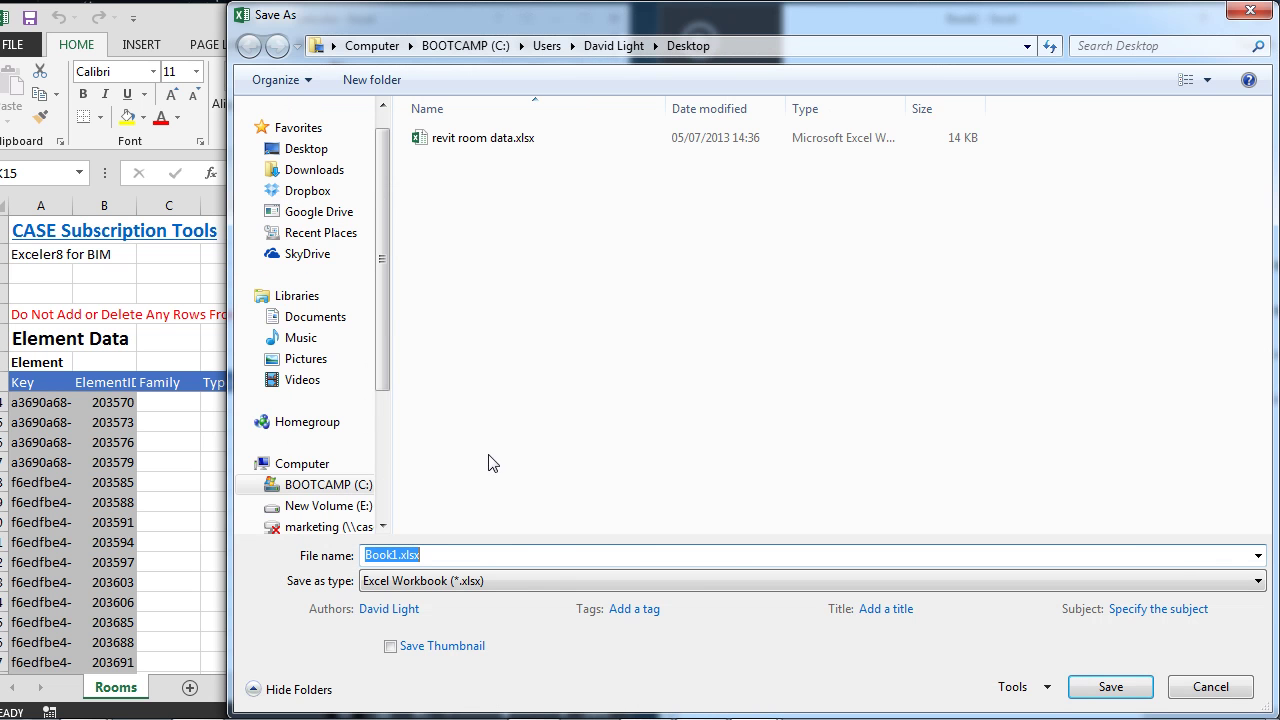
{"action": "type", "text": "revi"}
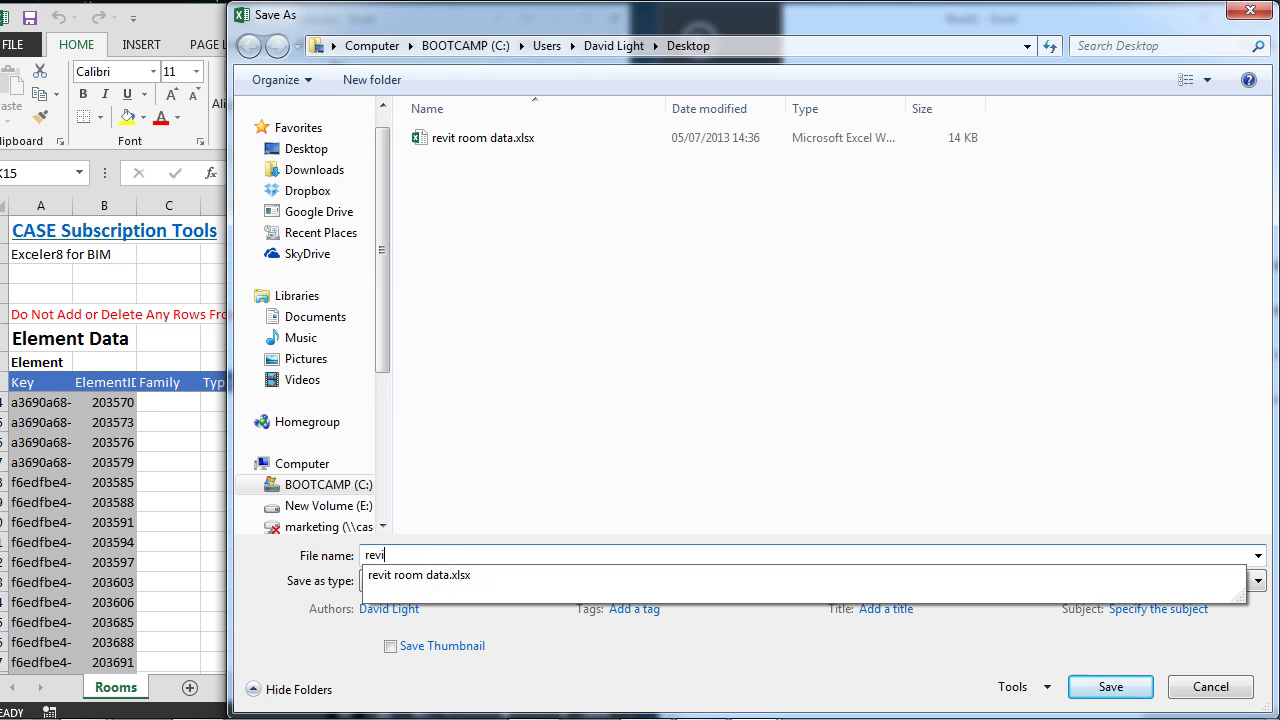
{"action": "type", "text": "t schedule"}
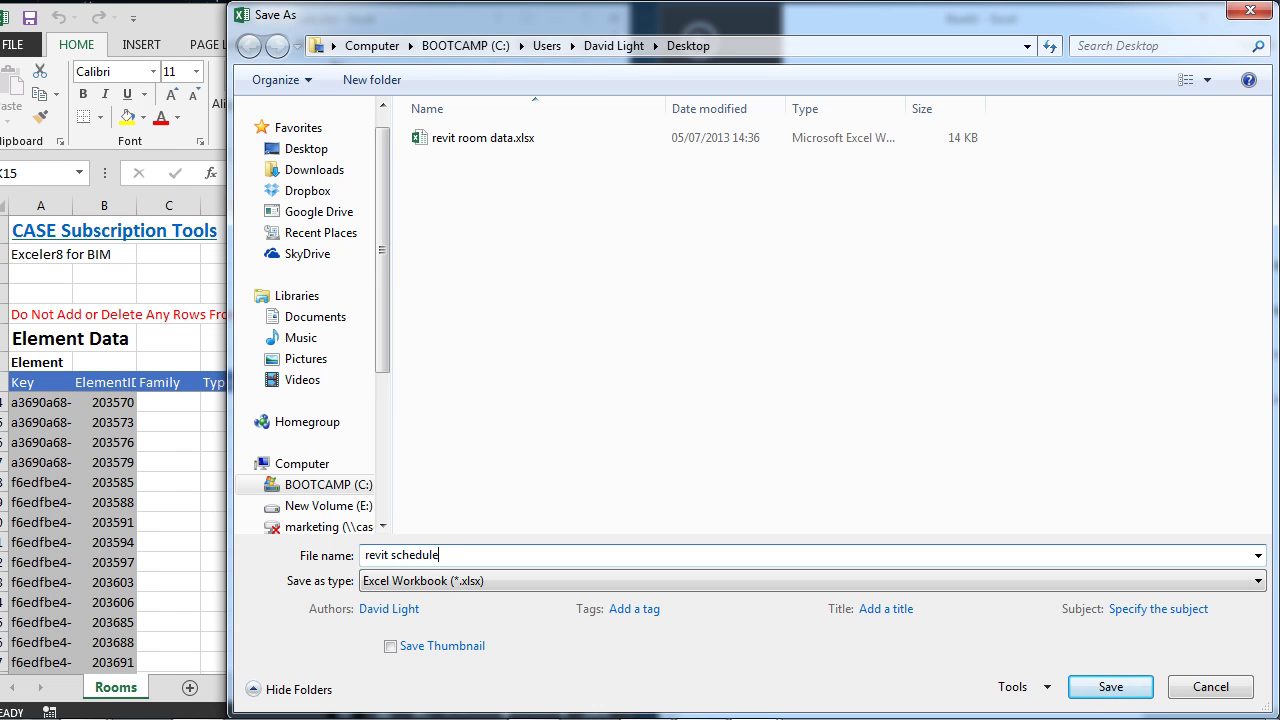
{"action": "key", "text": "Return"}
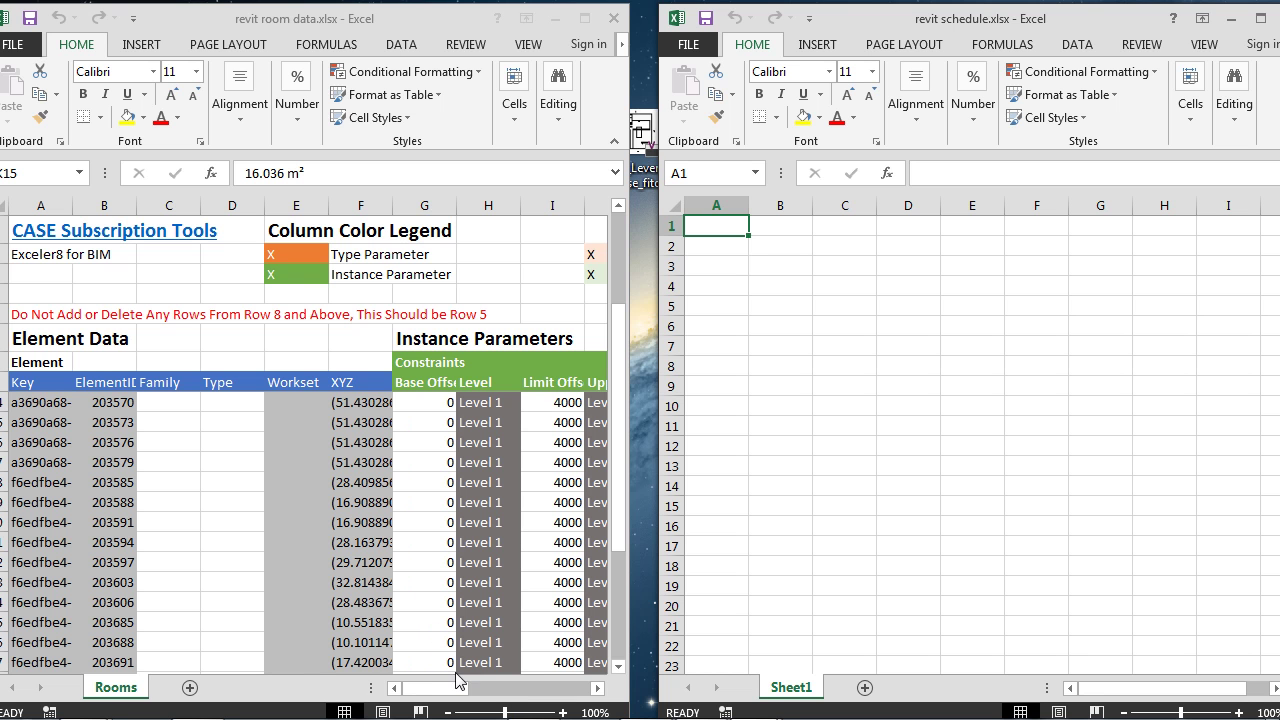
Scroll the Rooms sheet right to reveal the Area values from column H onward.
{"action": "left_click_drag", "start_coordinate": [440, 690], "coordinate": [487, 690]}
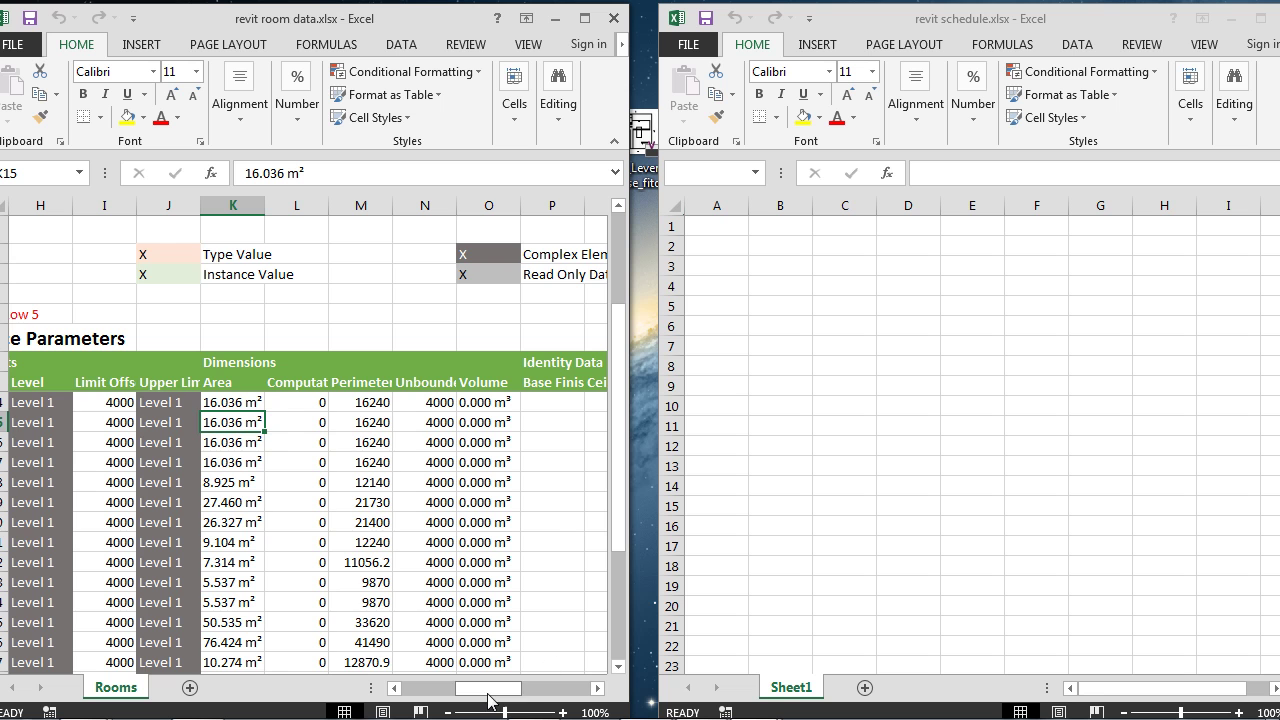
Copy the room Number cells from V8 down to the last row of the Rooms sheet.
{"action": "left_click_drag", "start_coordinate": [500, 690], "coordinate": [537, 693]}
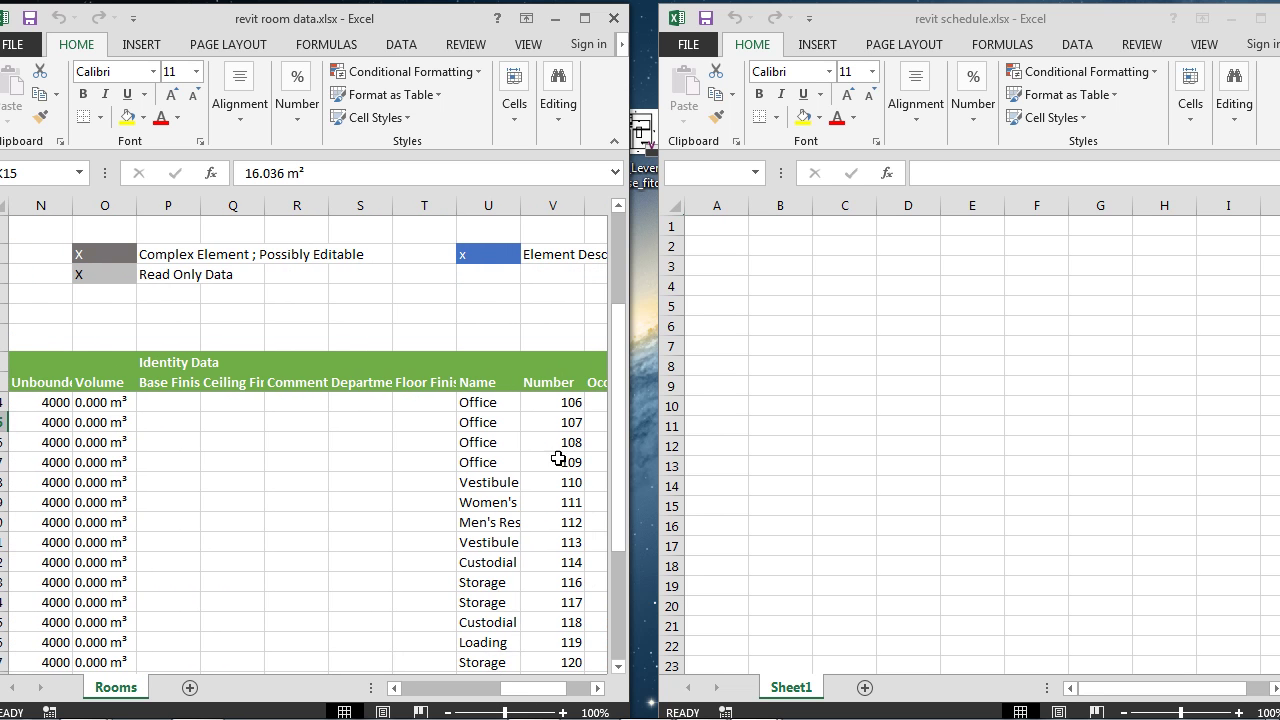
{"action": "left_click_drag", "start_coordinate": [614, 512], "coordinate": [620, 385]}
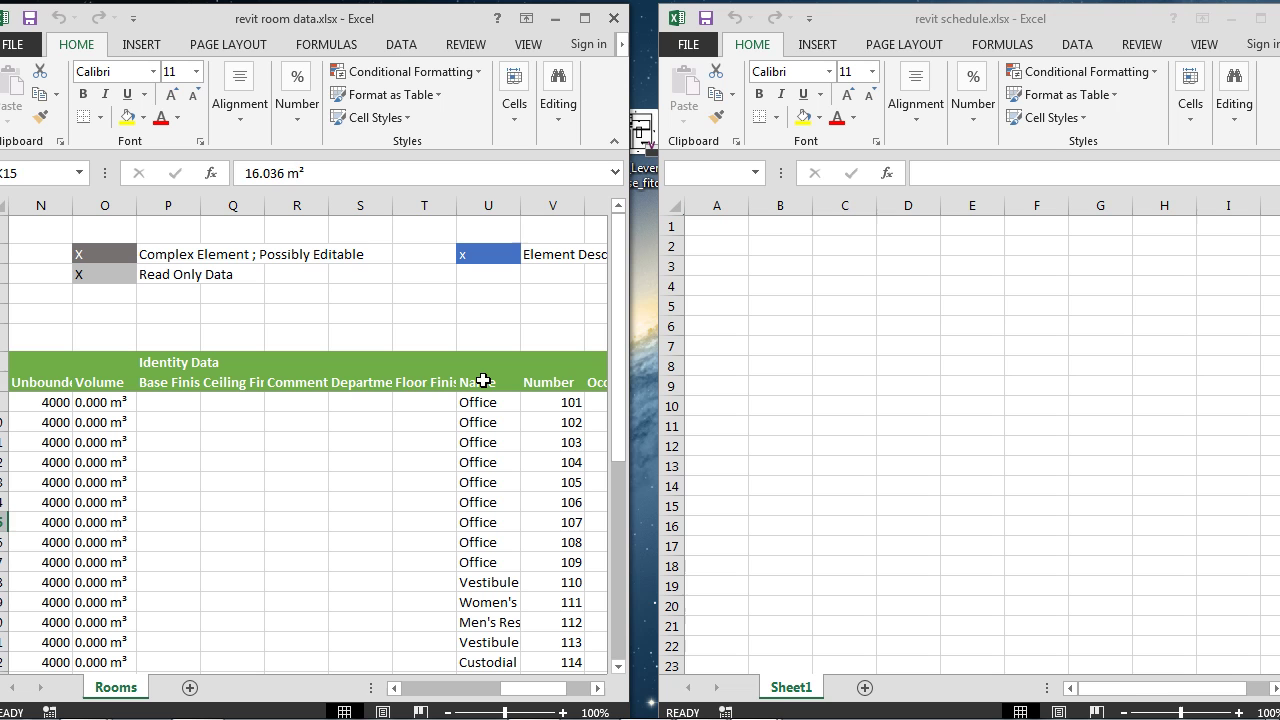
{"action": "left_click", "coordinate": [482, 381]}
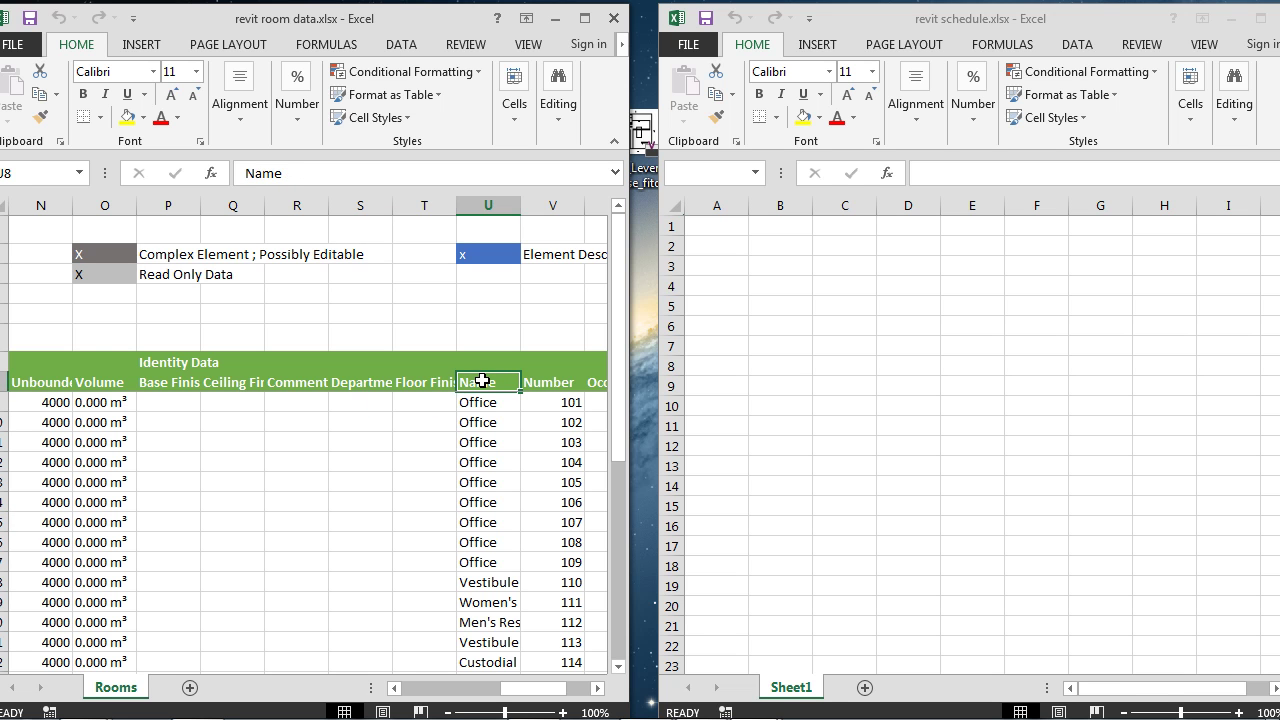
{"action": "left_click", "coordinate": [547, 381]}
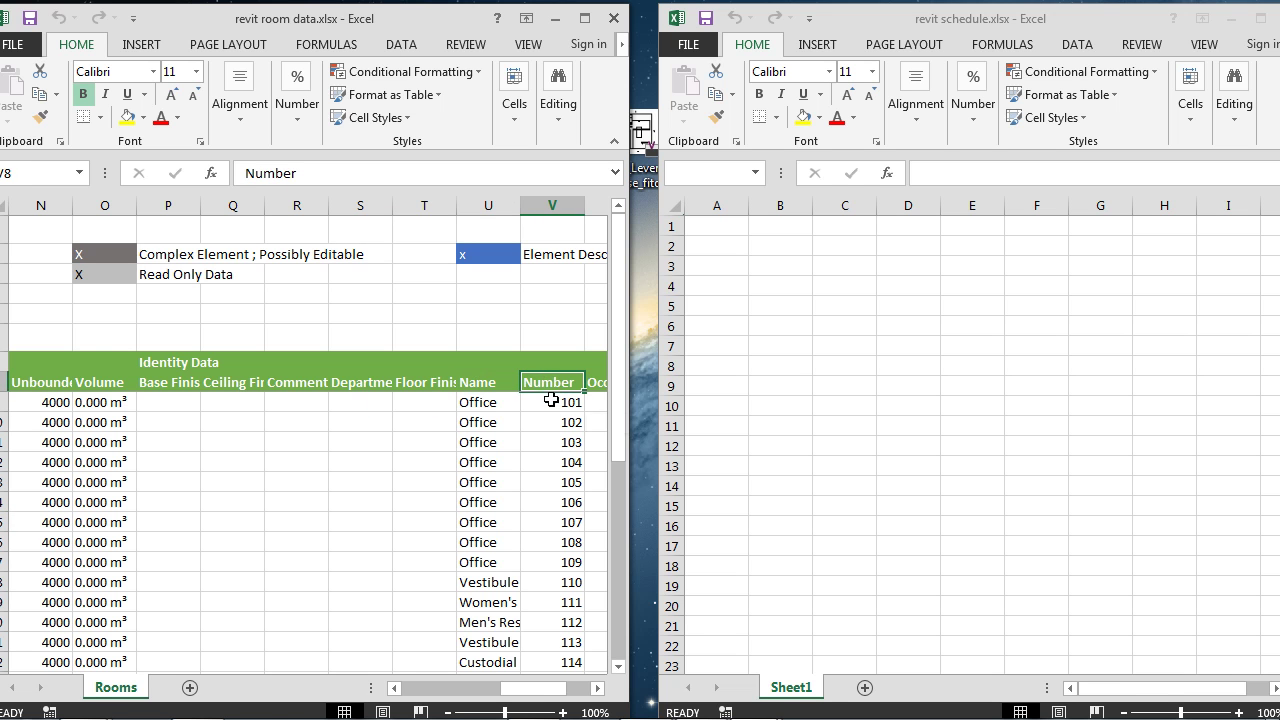
{"action": "left_click_drag", "start_coordinate": [551, 390], "coordinate": [534, 617]}
{"action": "right_click", "coordinate": [543, 625]}
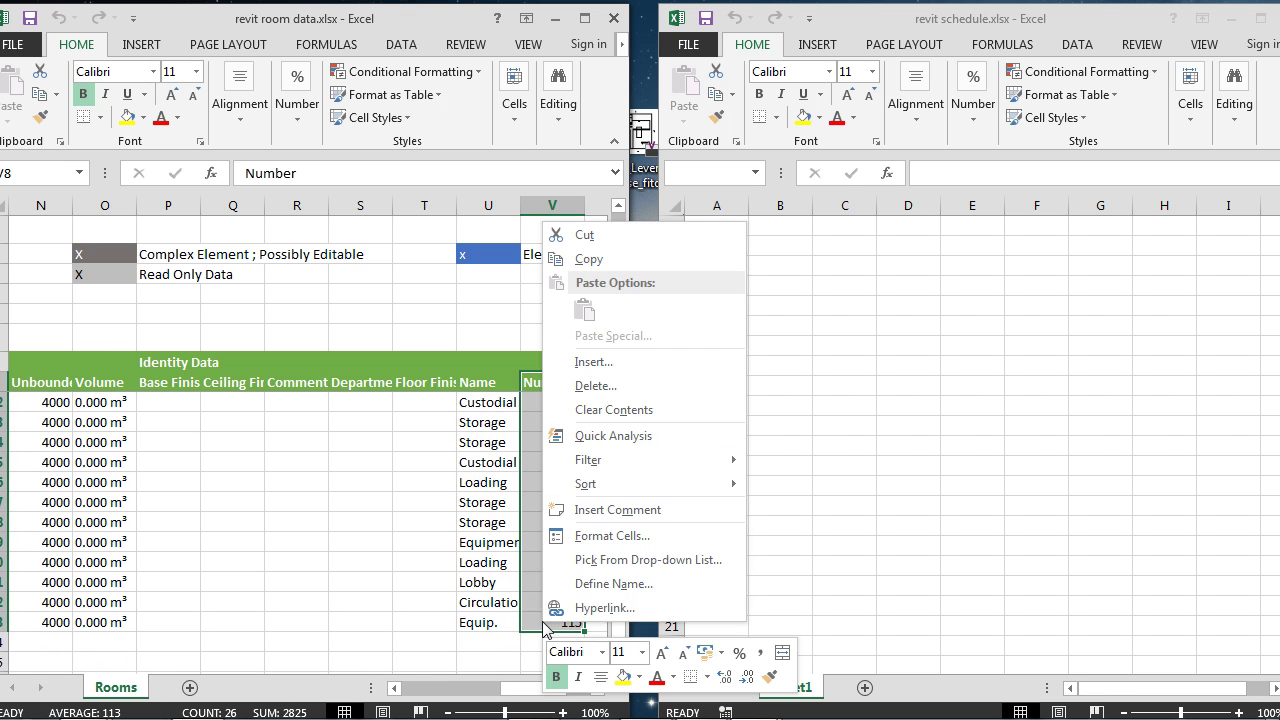
{"action": "left_click", "coordinate": [594, 259]}
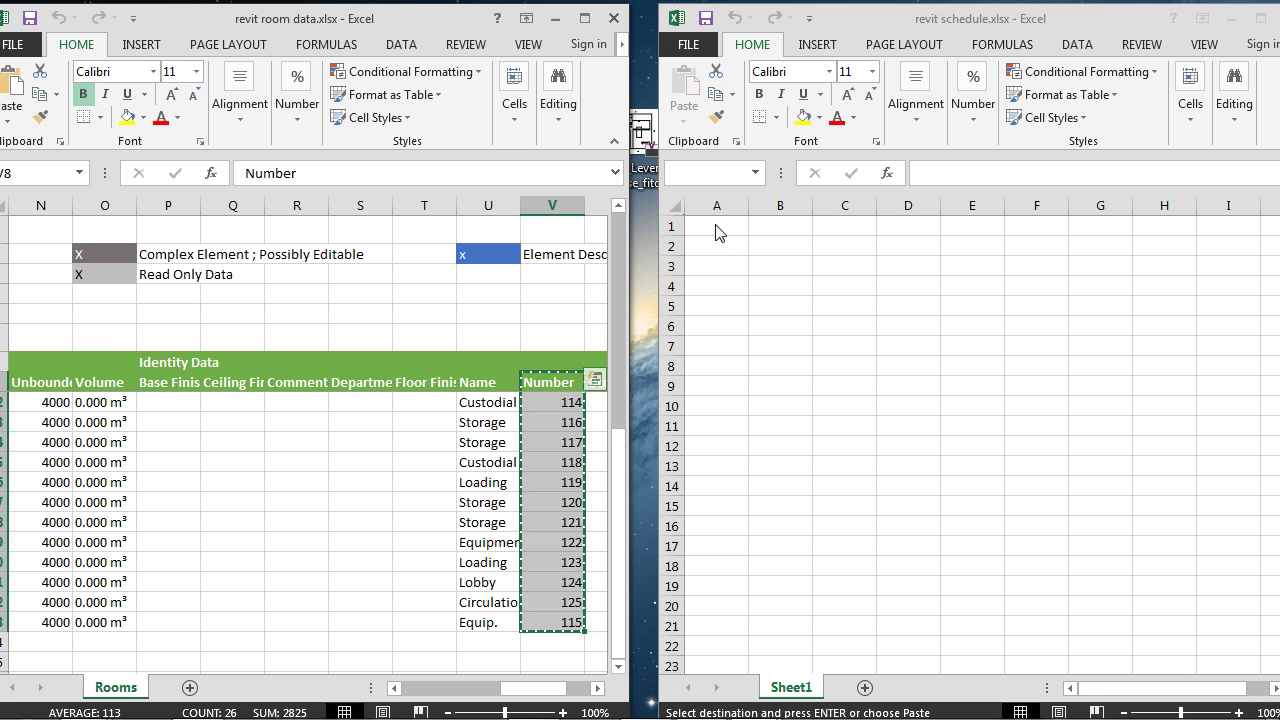
Paste-link the room numbers into A1 of revit schedule and widen column A.
{"action": "left_click", "coordinate": [716, 230]}
{"action": "right_click", "coordinate": [709, 228]}
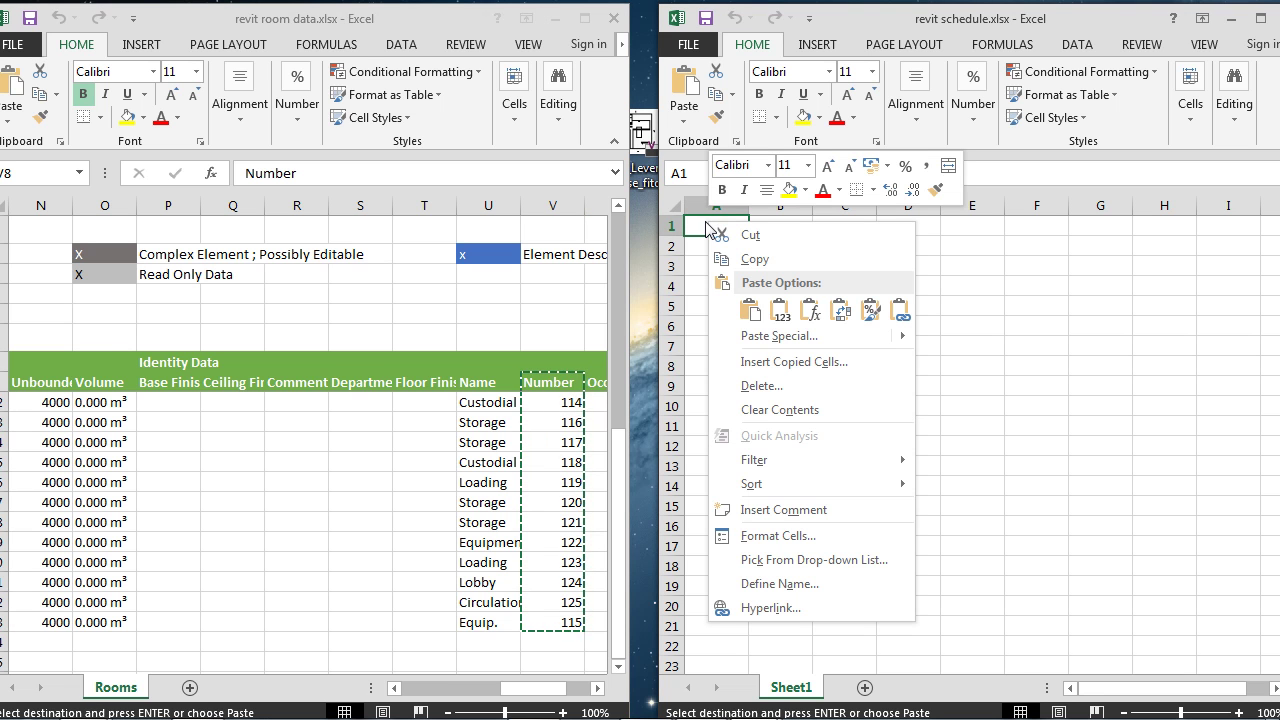
{"action": "left_click", "coordinate": [766, 340]}
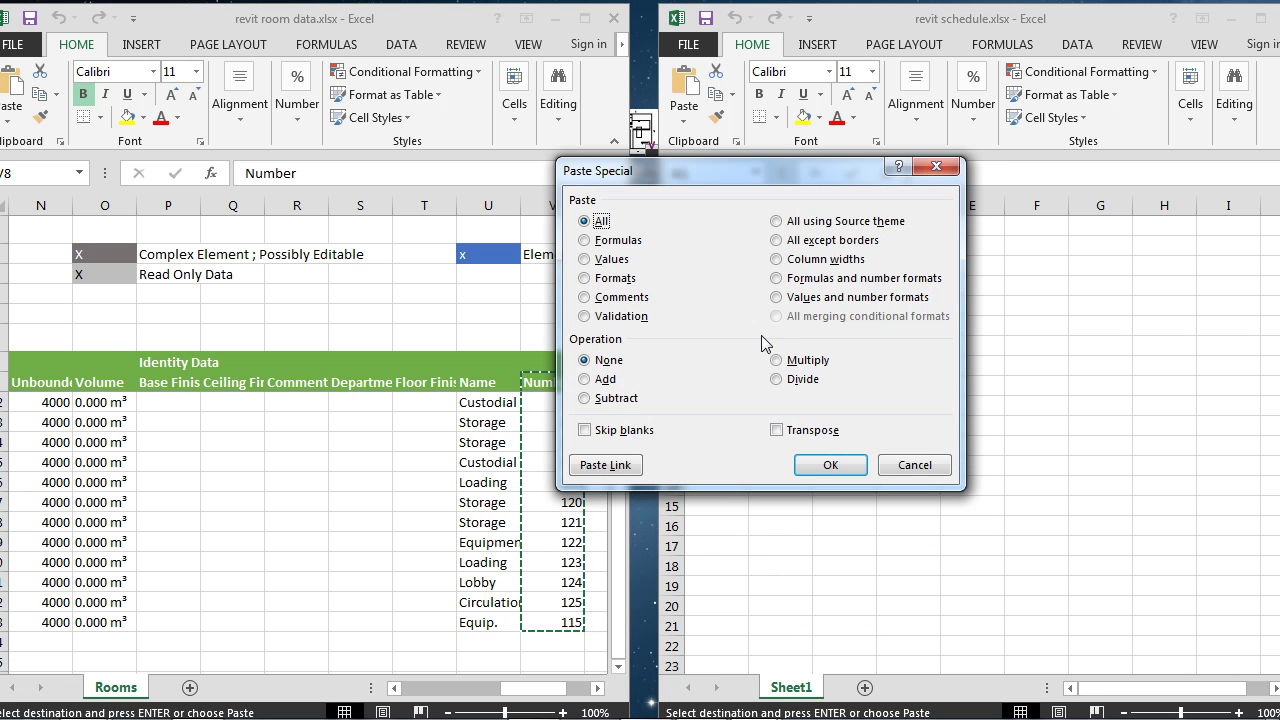
{"action": "left_click", "coordinate": [604, 465]}
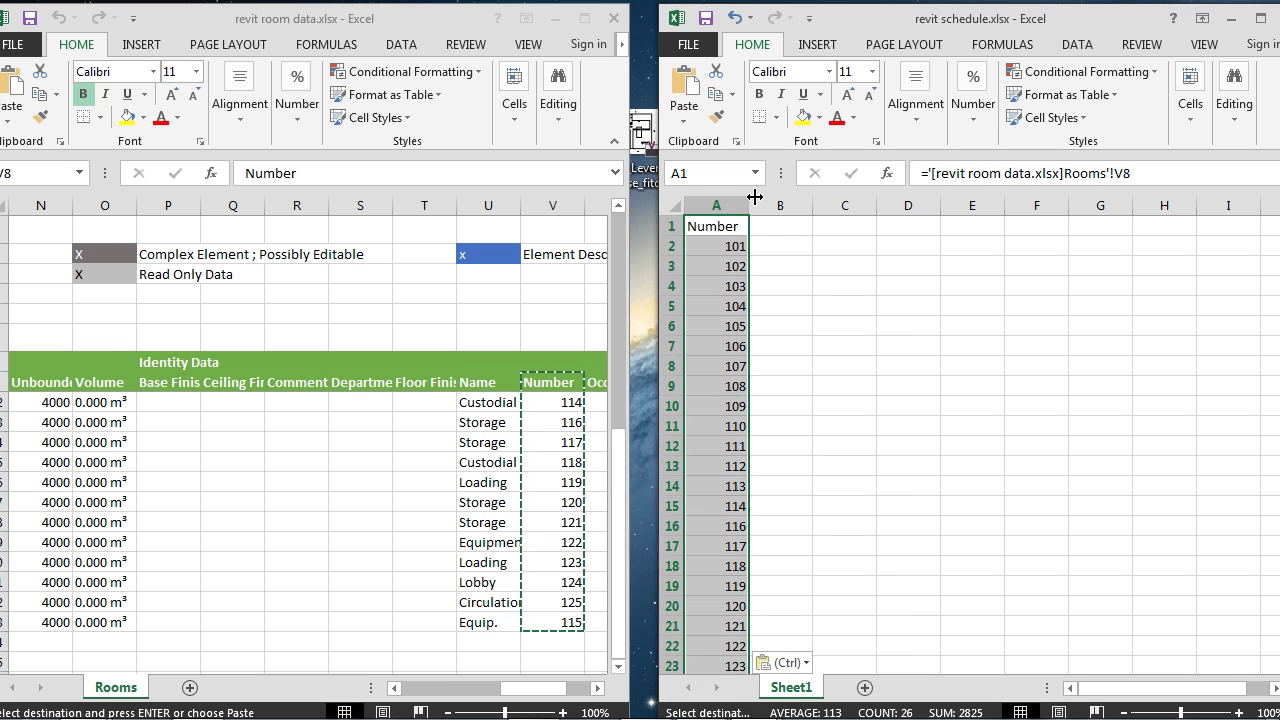
{"action": "left_click_drag", "start_coordinate": [748, 203], "coordinate": [770, 203]}
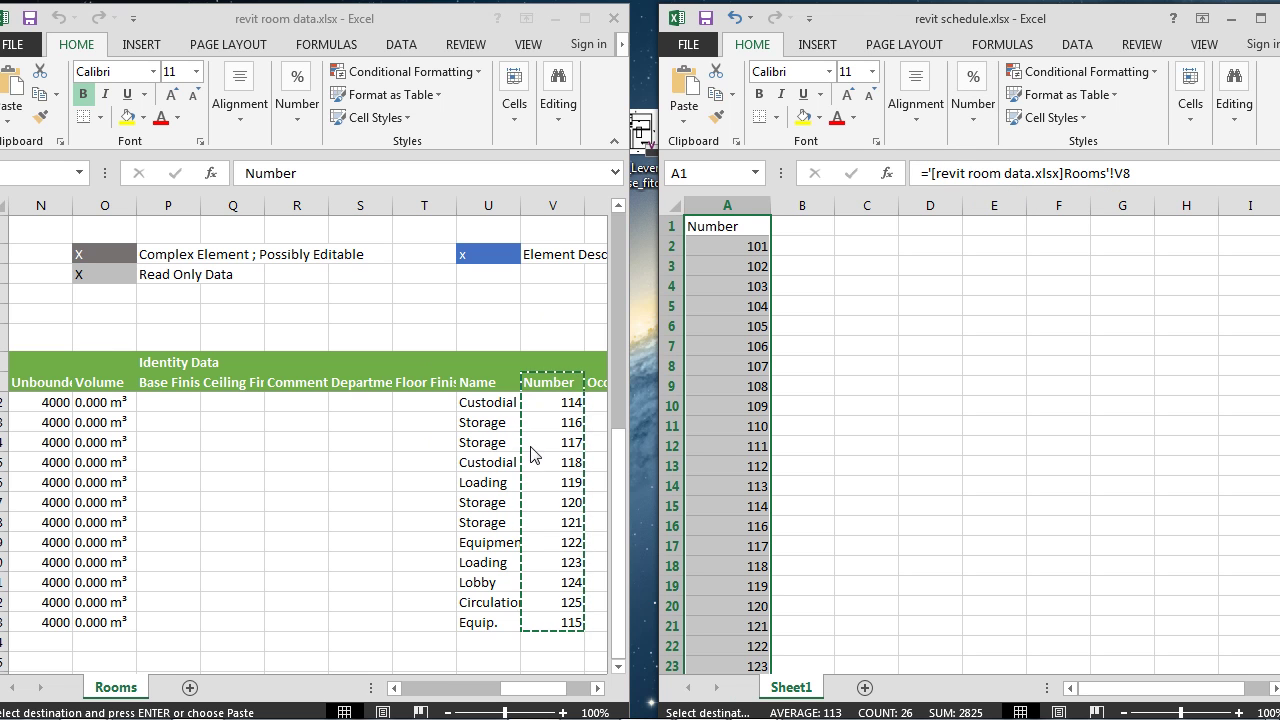
Clear the numbers' copy marquee and copy the room Name cells down to Equip. on Rooms.
{"action": "left_click", "coordinate": [409, 611]}
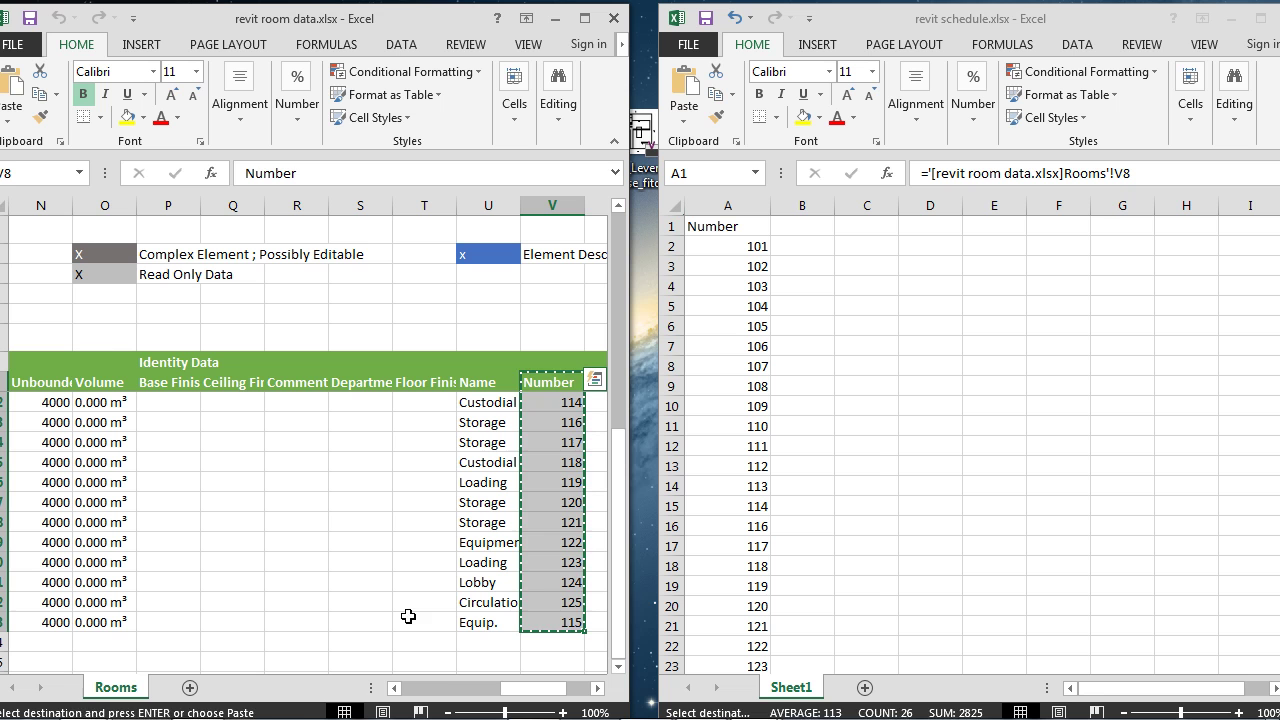
{"action": "left_click", "coordinate": [381, 527]}
{"action": "key", "text": "Escape"}
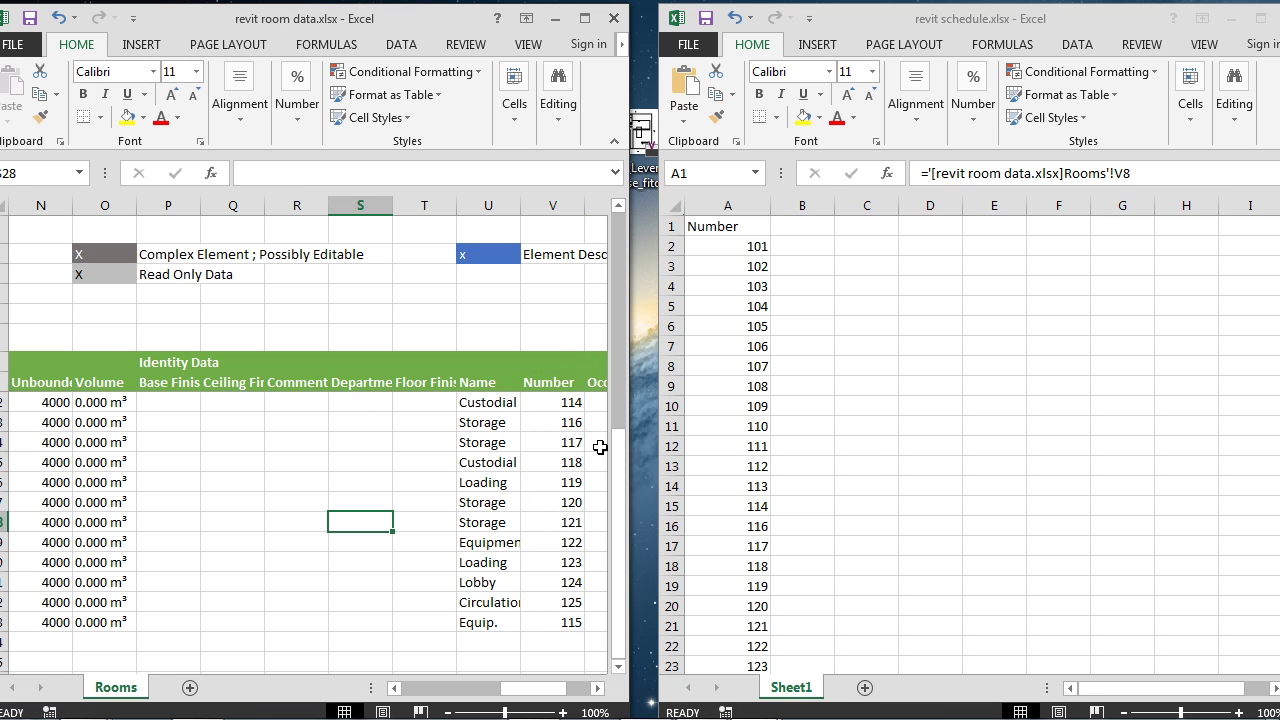
{"action": "left_click_drag", "start_coordinate": [622, 456], "coordinate": [626, 228]}
{"action": "left_click", "coordinate": [490, 381]}
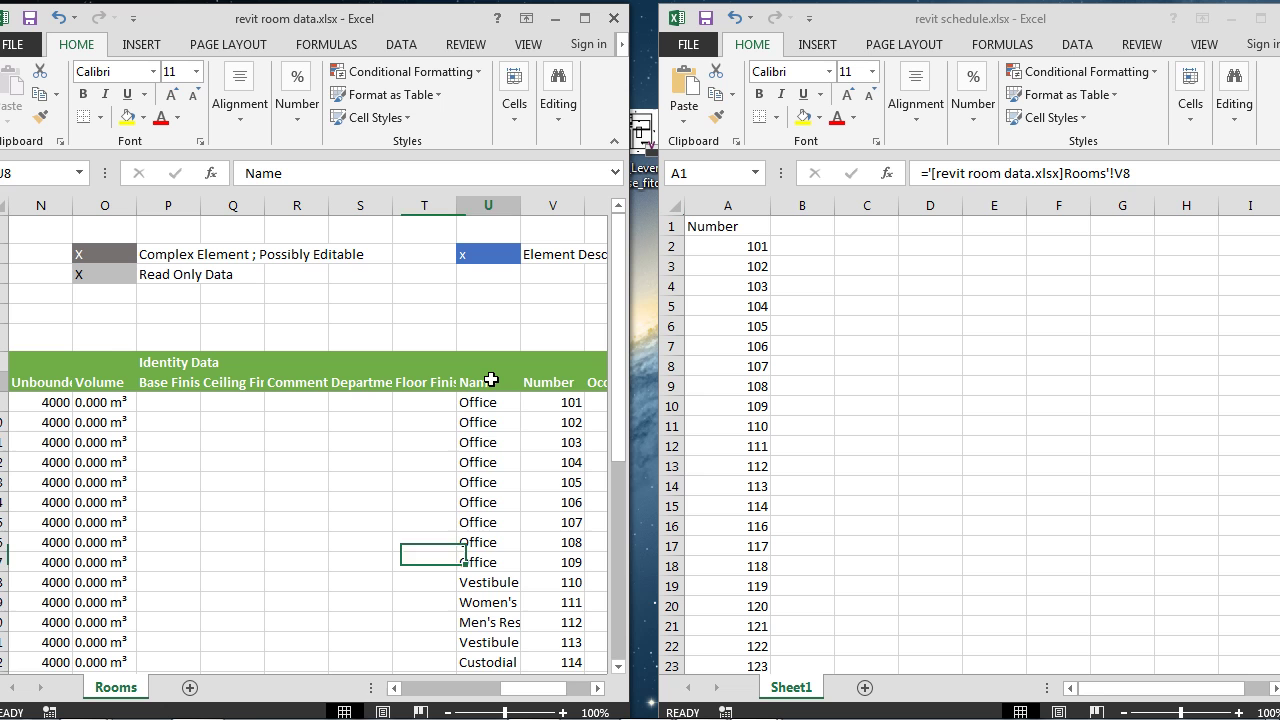
{"action": "left_click_drag", "start_coordinate": [491, 403], "coordinate": [486, 643]}
{"action": "right_click", "coordinate": [487, 644]}
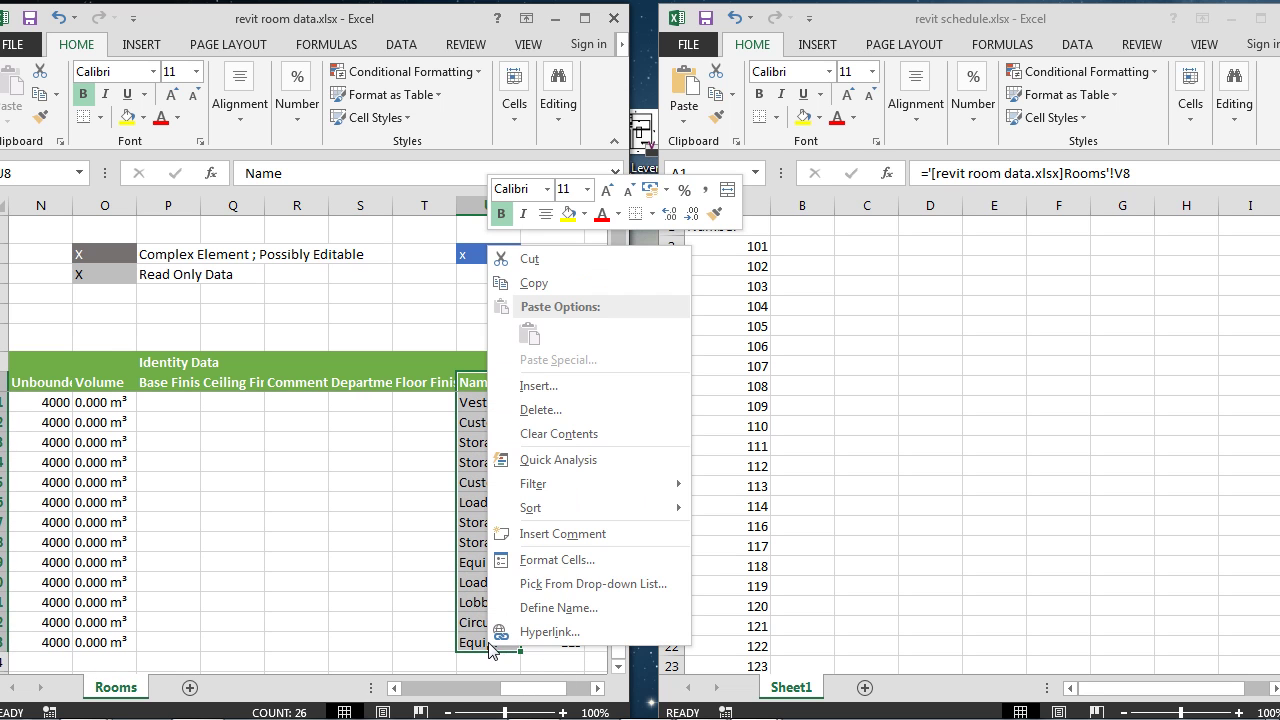
{"action": "left_click", "coordinate": [535, 284]}
Paste-link the room names into B1 of revit schedule, widen columns to fit, and clear the marquee.
{"action": "left_click", "coordinate": [794, 226]}
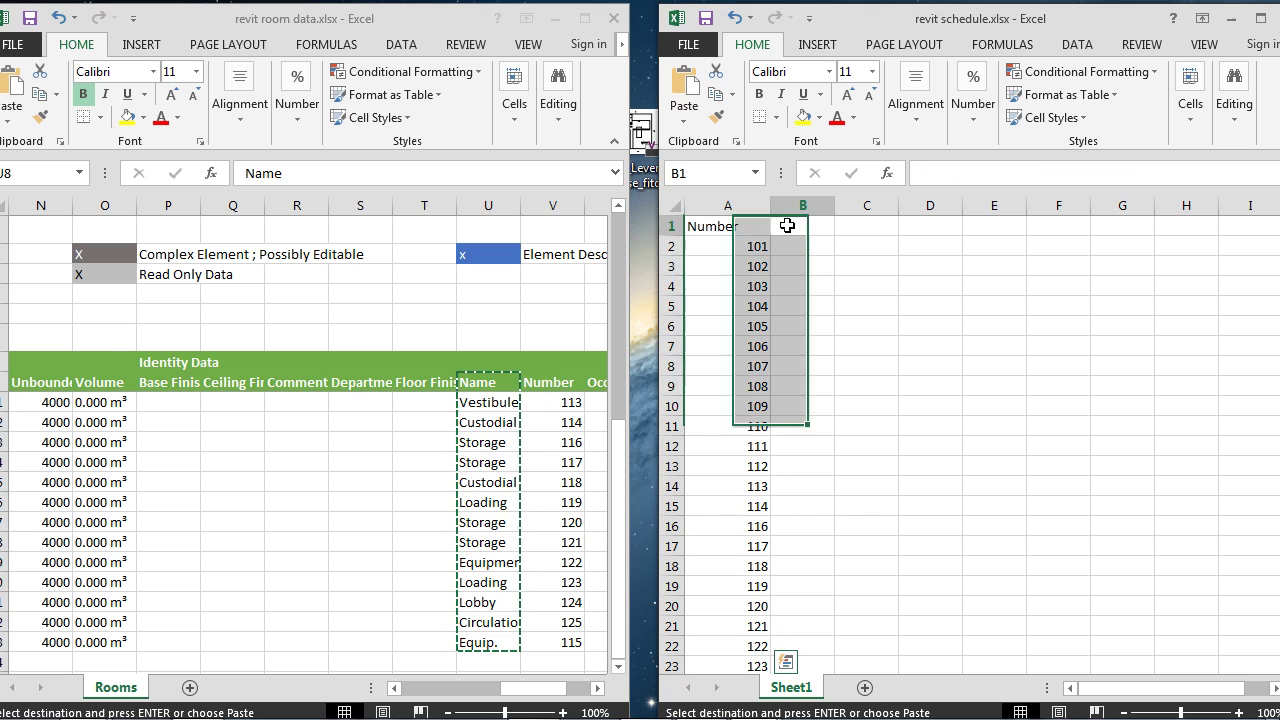
{"action": "right_click", "coordinate": [793, 229]}
{"action": "left_click", "coordinate": [847, 340]}
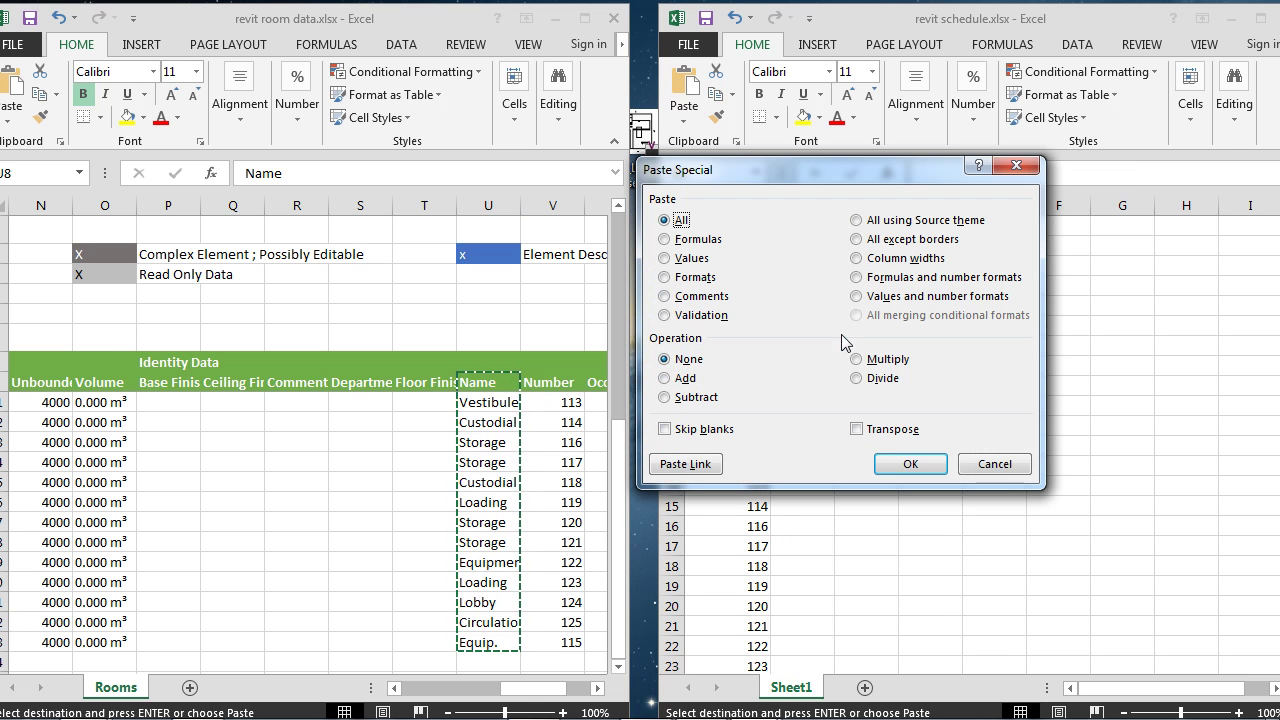
{"action": "left_click", "coordinate": [686, 464]}
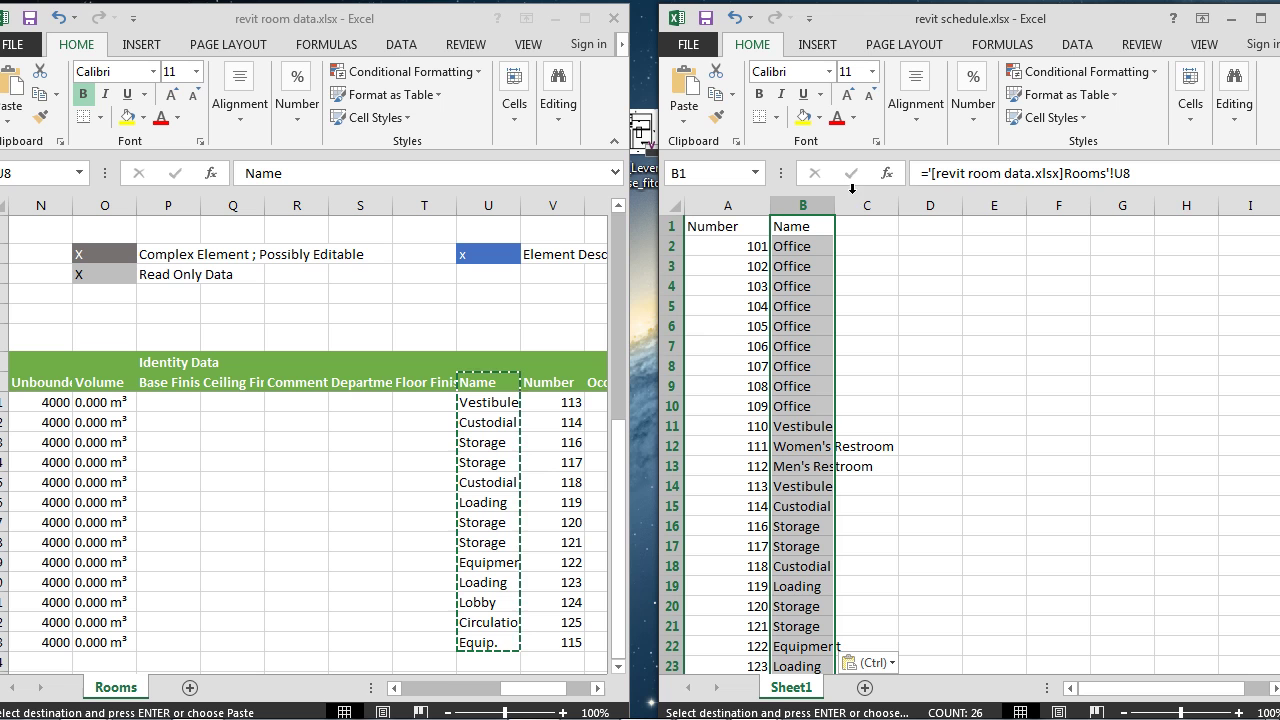
{"action": "left_click_drag", "start_coordinate": [838, 202], "coordinate": [897, 202]}
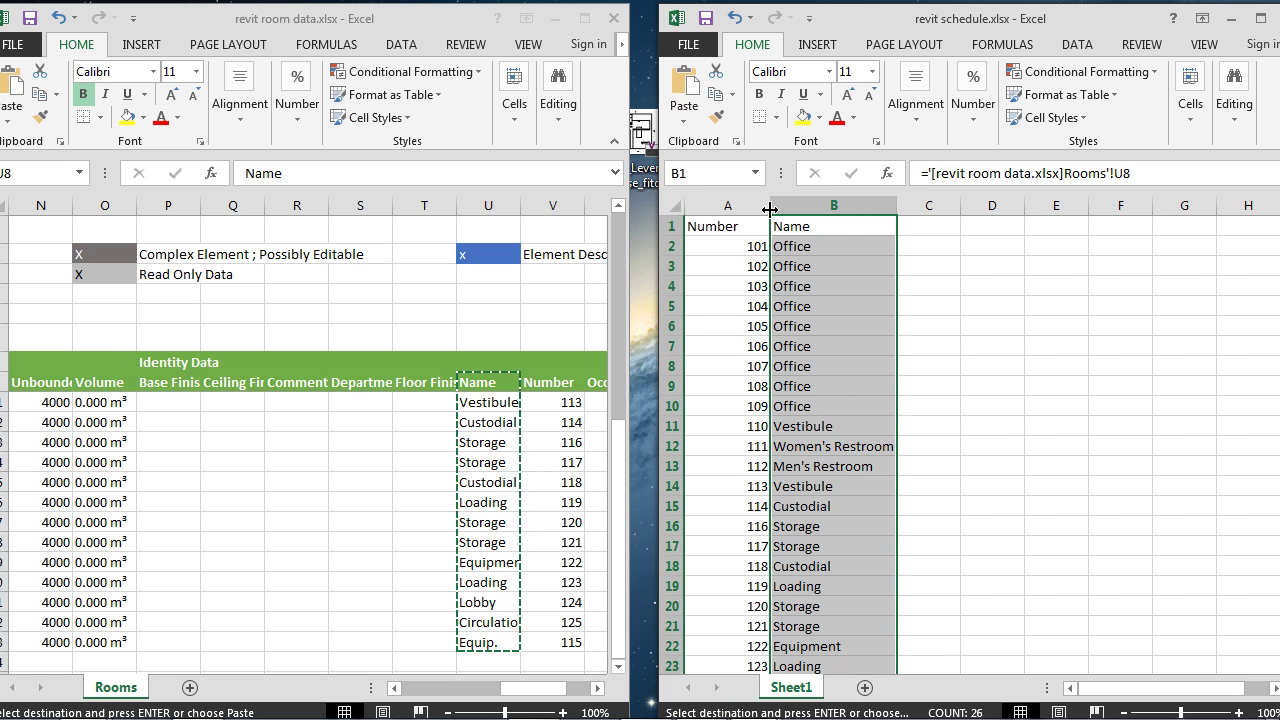
{"action": "left_click_drag", "start_coordinate": [770, 205], "coordinate": [838, 205]}
{"action": "left_click_drag", "start_coordinate": [963, 202], "coordinate": [999, 202]}
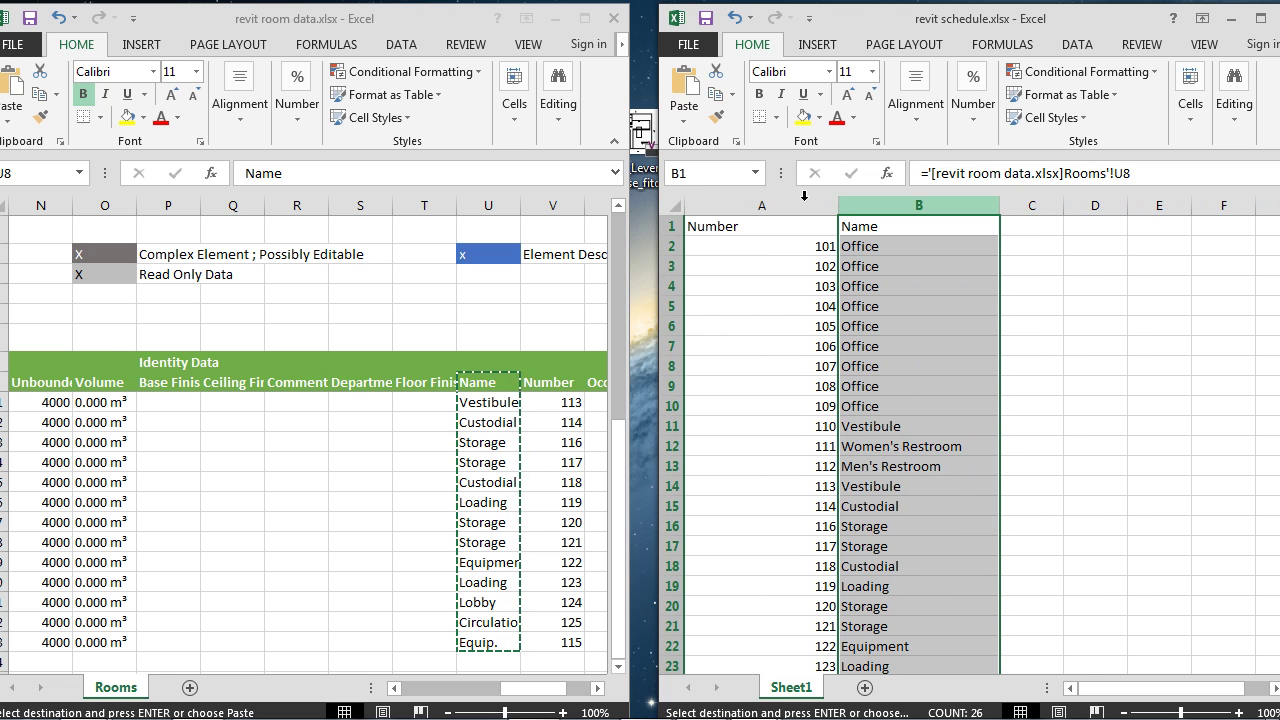
{"action": "left_click_drag", "start_coordinate": [838, 205], "coordinate": [831, 205]}
{"action": "left_click", "coordinate": [294, 574]}
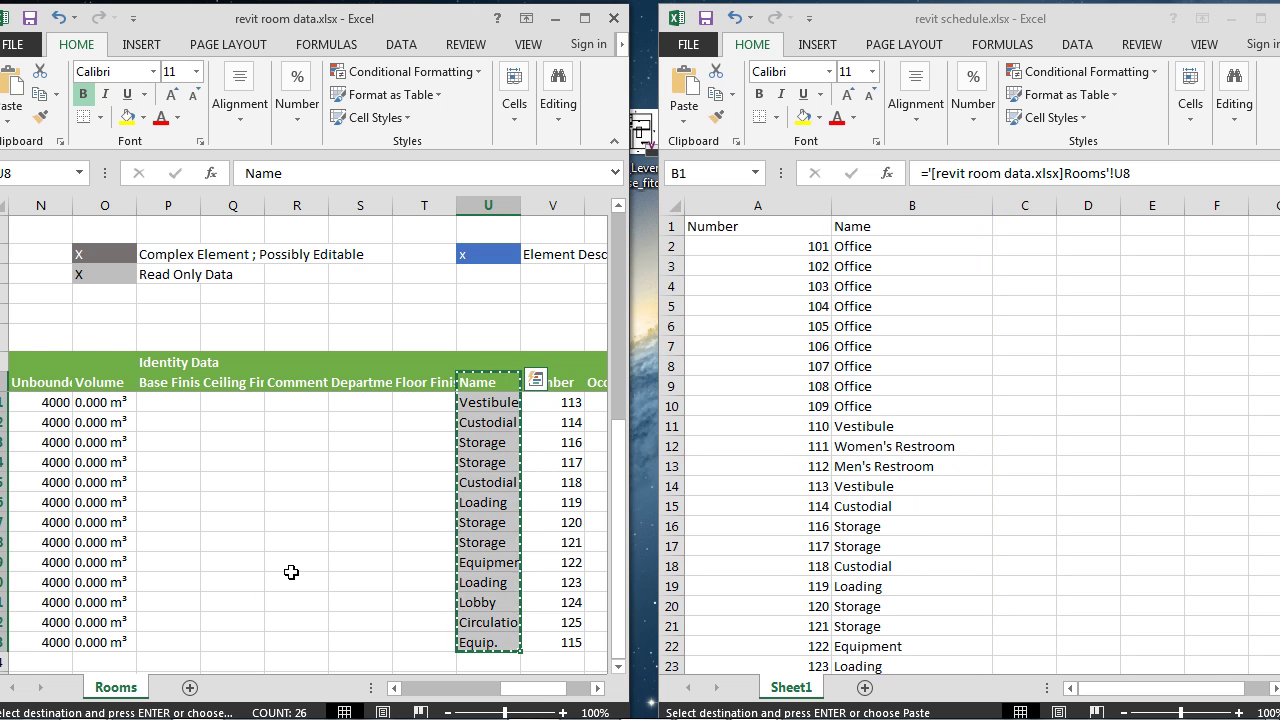
{"action": "key", "text": "Escape"}
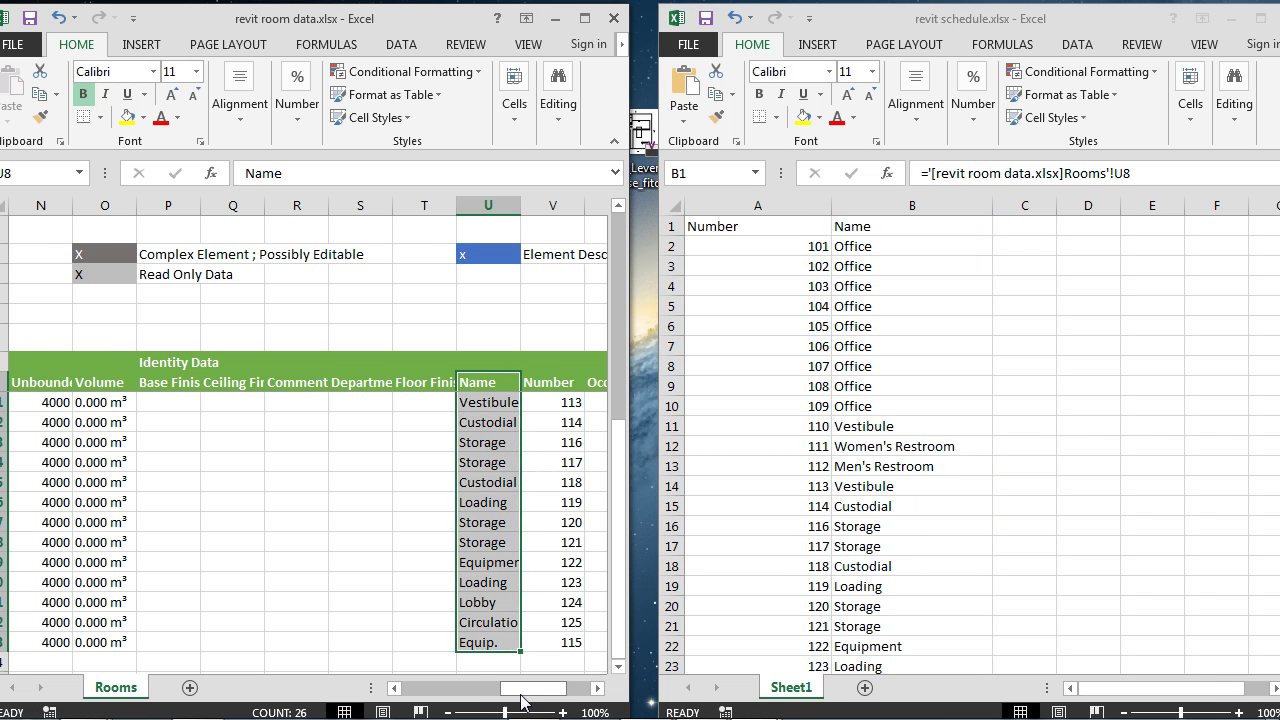
Copy the room Area values from the room data sheet, starting at K8.
{"action": "left_click_drag", "start_coordinate": [520, 700], "coordinate": [476, 699]}
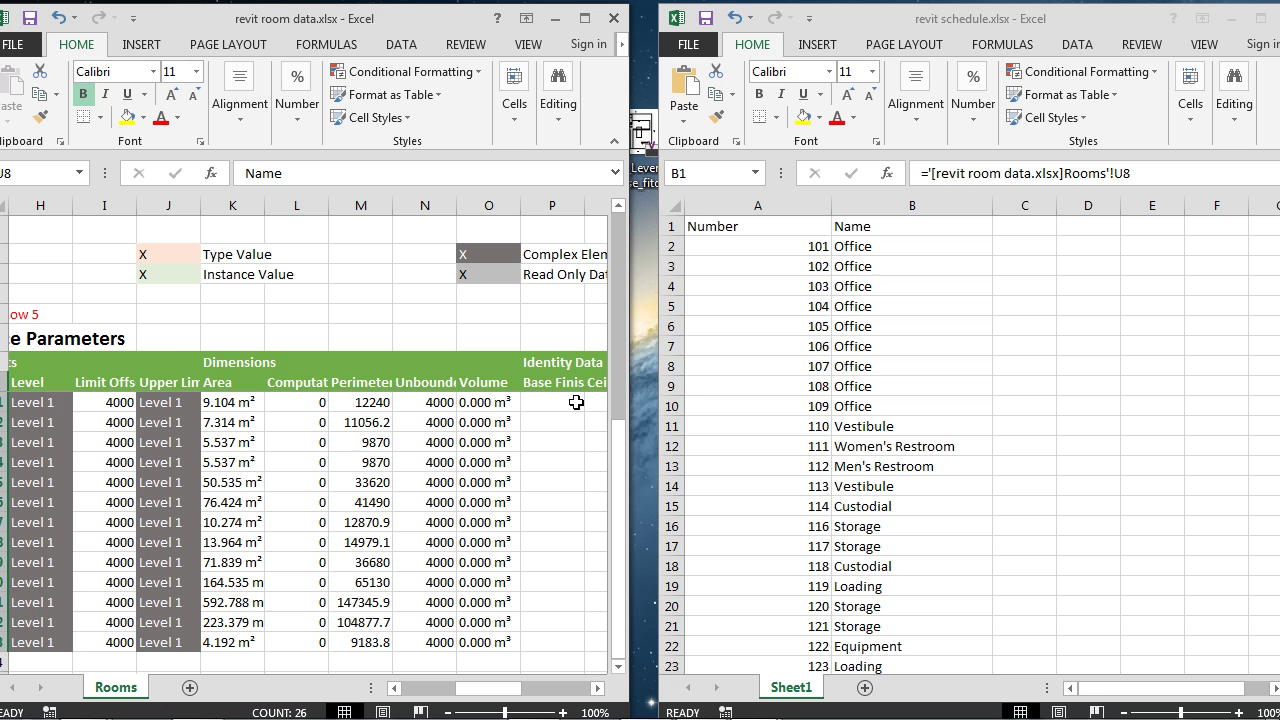
{"action": "left_click_drag", "start_coordinate": [618, 420], "coordinate": [617, 186]}
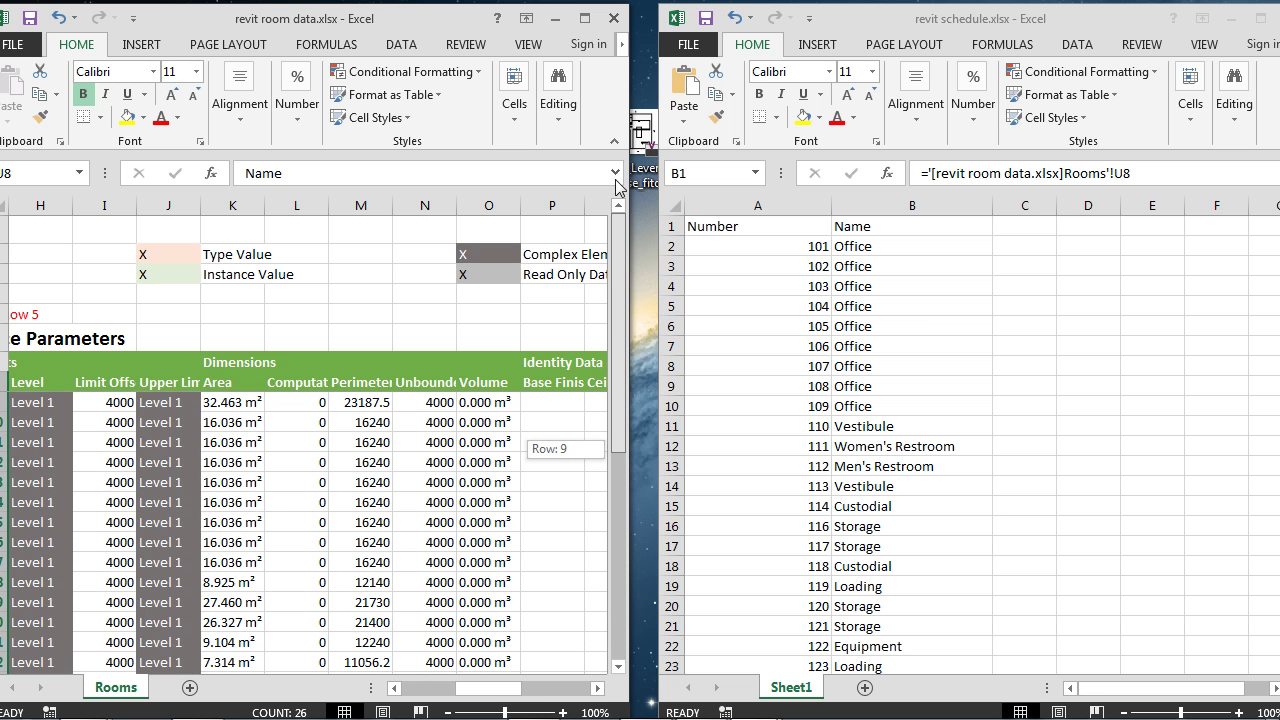
{"action": "left_click_drag", "start_coordinate": [232, 382], "coordinate": [228, 712]}
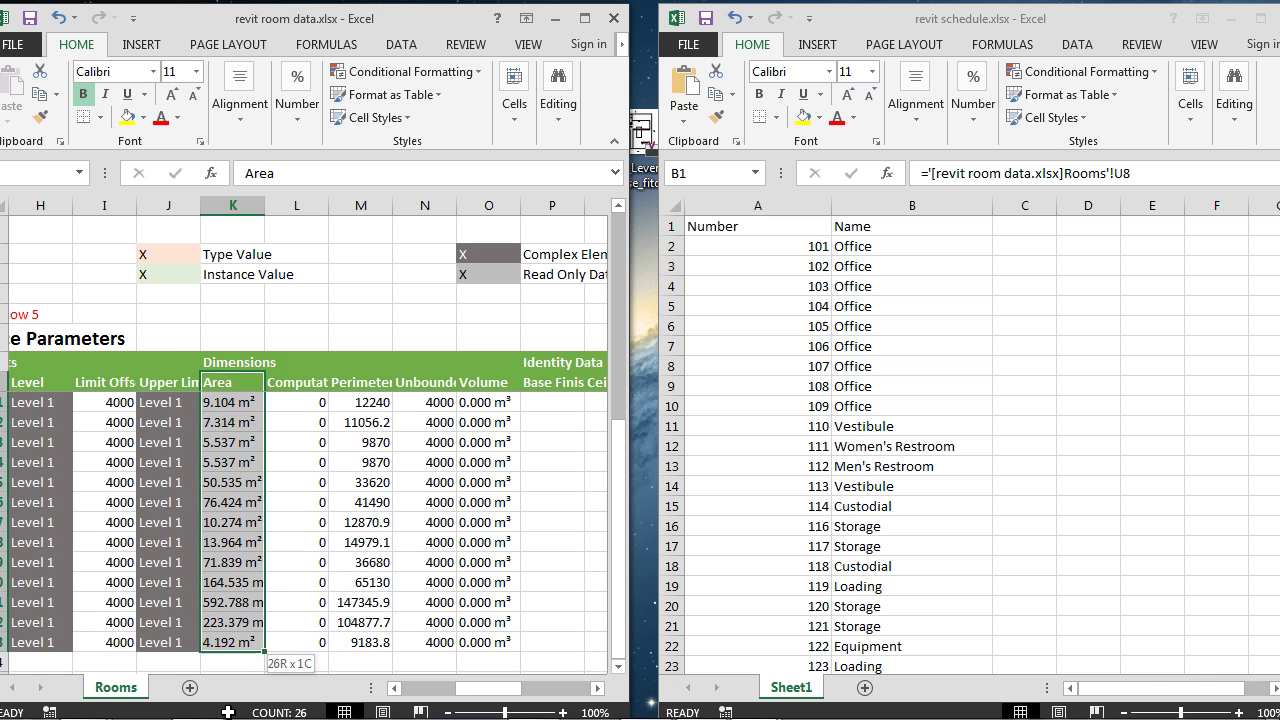
{"action": "right_click", "coordinate": [228, 640]}
{"action": "left_click", "coordinate": [286, 286]}
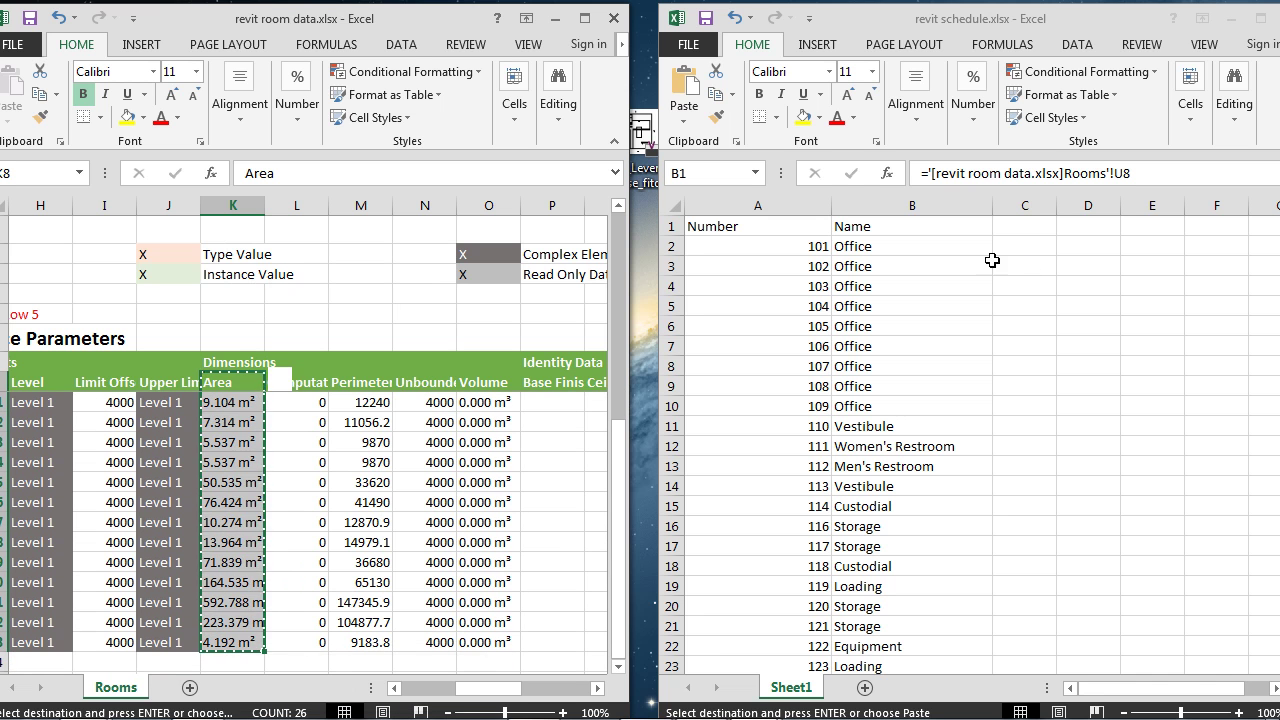
Paste Link the copied areas into cell C1 of the schedule.
{"action": "left_click", "coordinate": [1002, 226]}
{"action": "right_click", "coordinate": [1005, 226]}
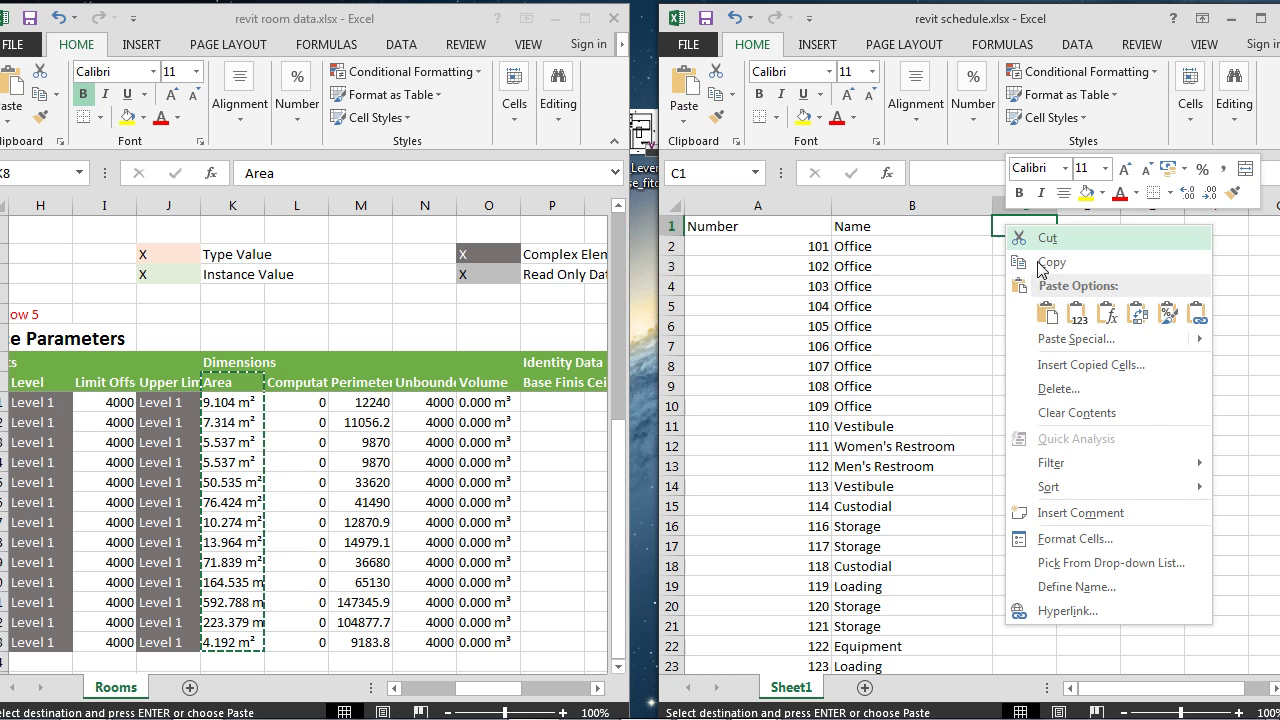
{"action": "left_click", "coordinate": [1062, 339]}
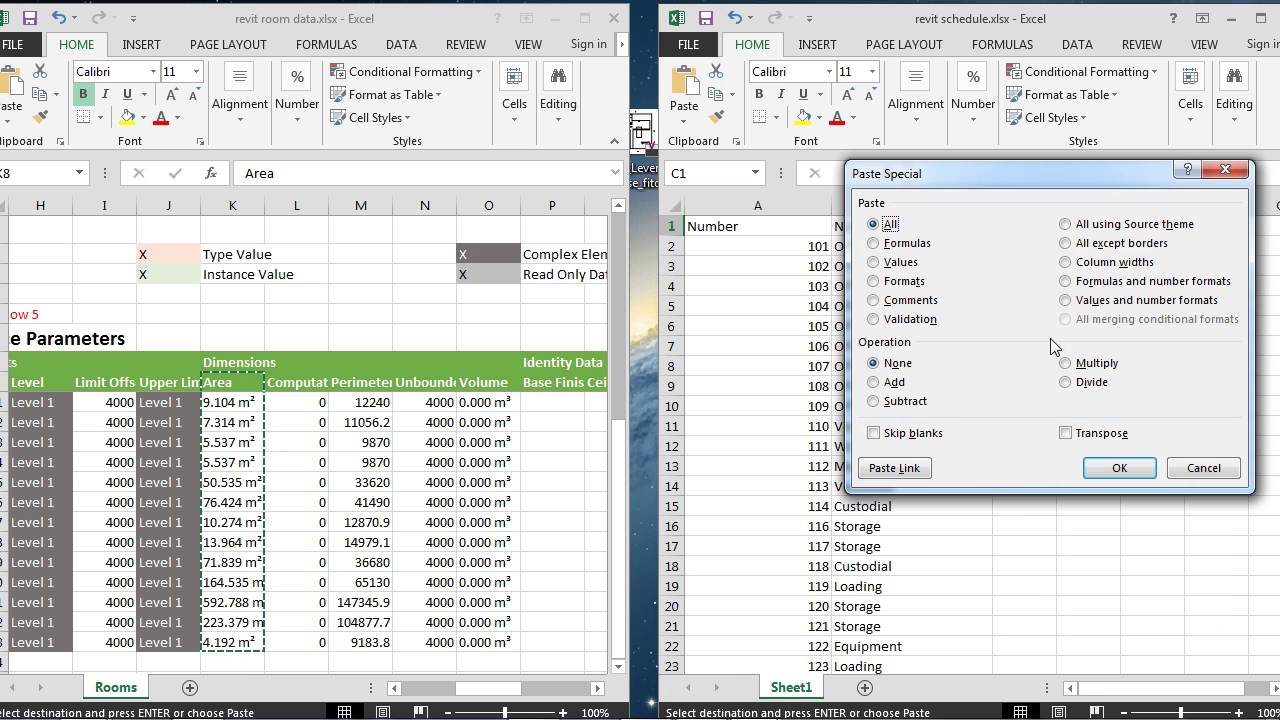
{"action": "left_click", "coordinate": [870, 473]}
{"action": "left_click", "coordinate": [1134, 322]}
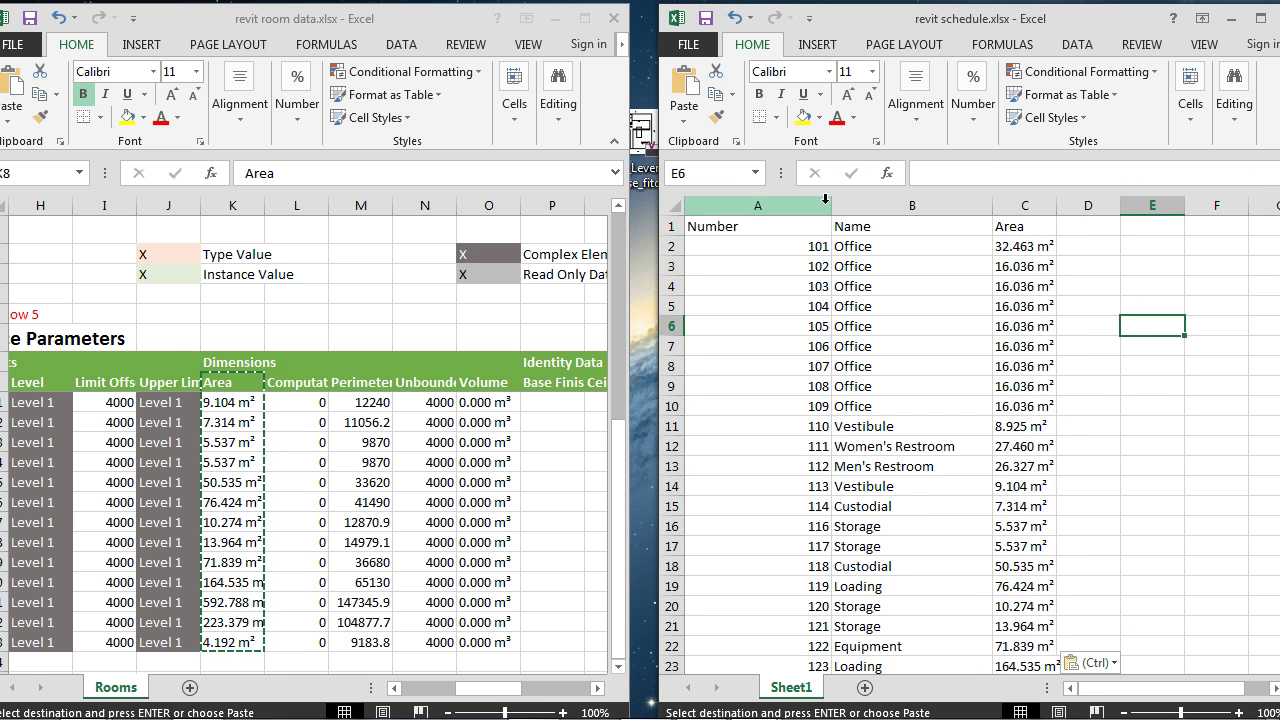
{"action": "left_click_drag", "start_coordinate": [1128, 19], "coordinate": [1074, 25]}
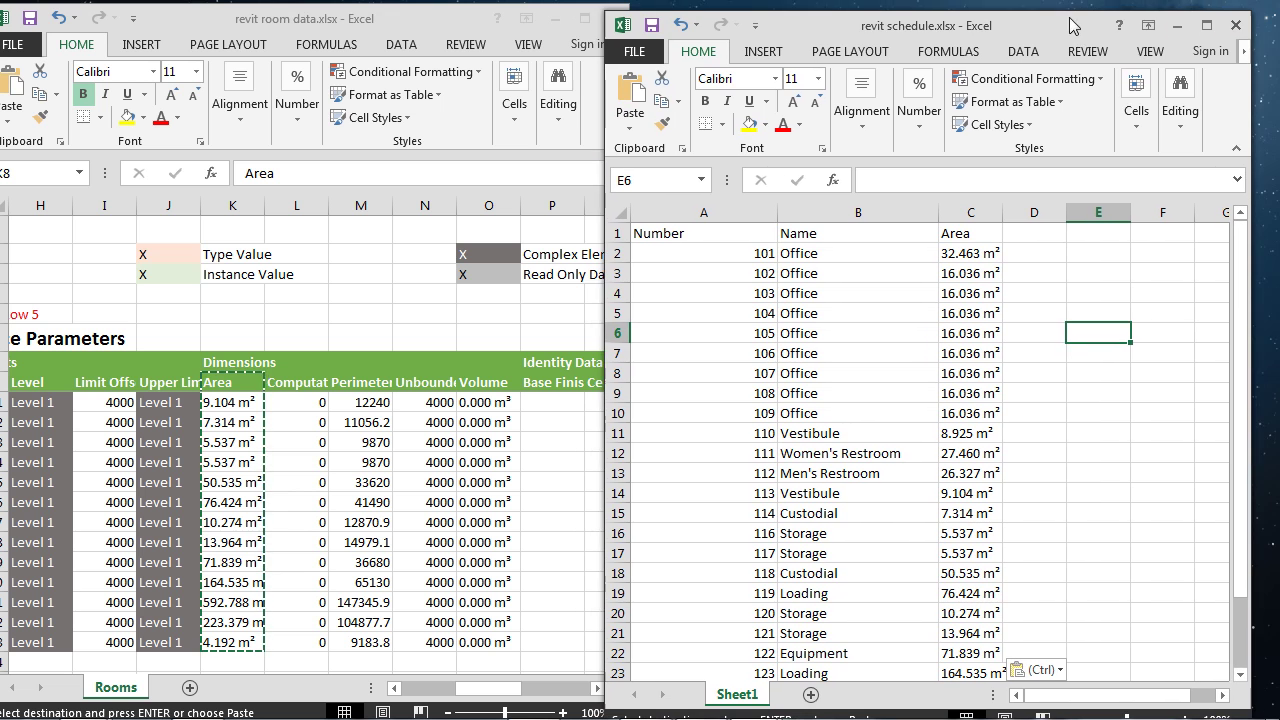
Close the room data workbook, maximize the schedule, and left-align table A1:C26.
{"action": "left_click", "coordinate": [452, 32]}
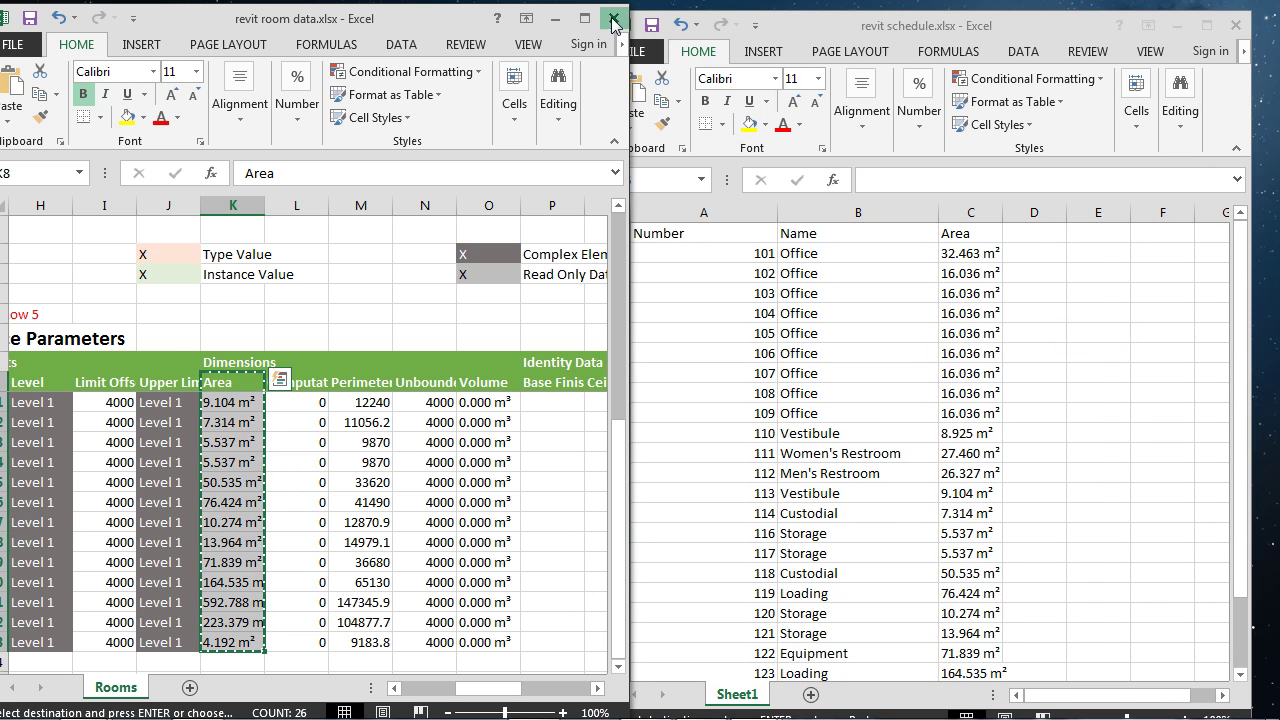
{"action": "left_click", "coordinate": [614, 18]}
{"action": "left_click", "coordinate": [1206, 25]}
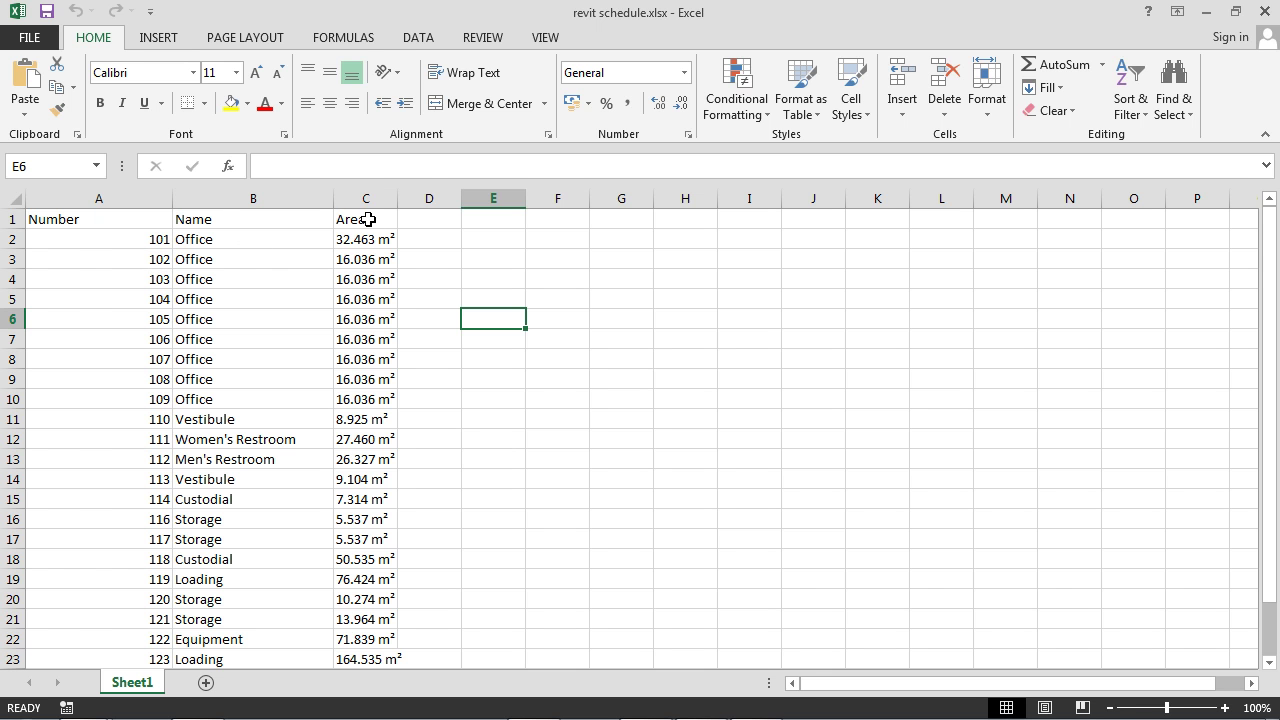
{"action": "left_click_drag", "start_coordinate": [368, 219], "coordinate": [103, 589]}
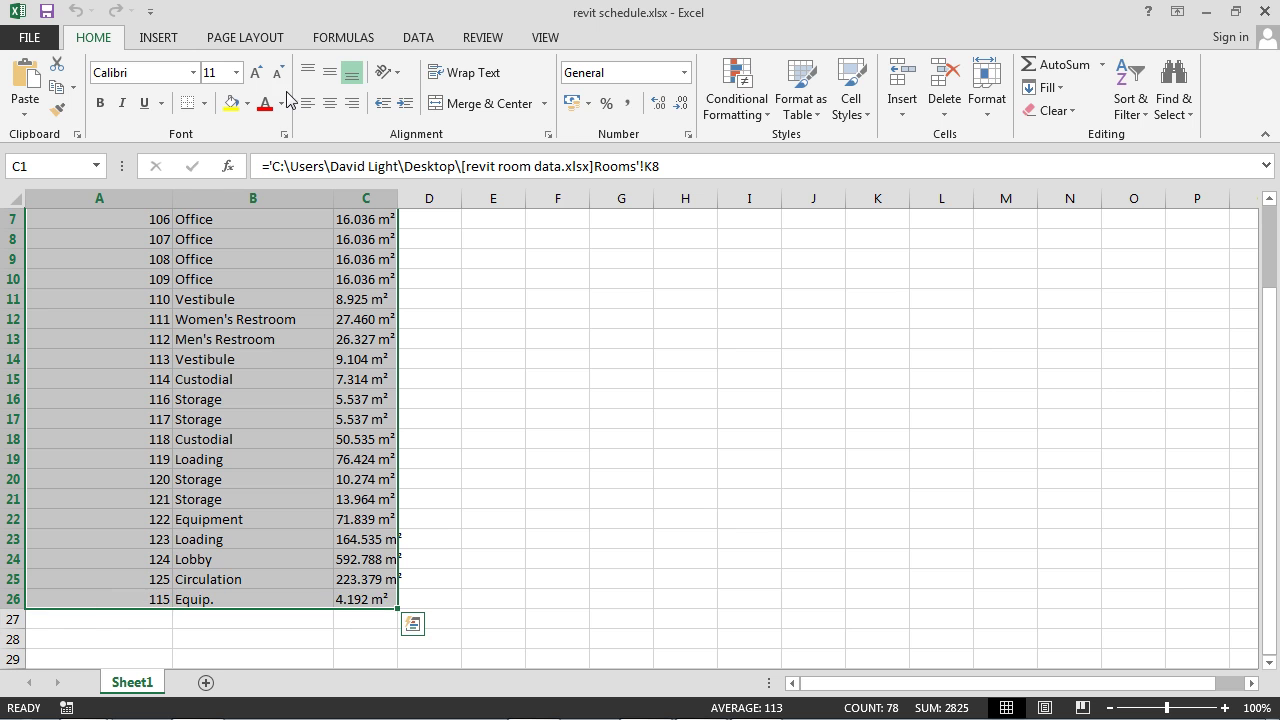
{"action": "left_click", "coordinate": [307, 103]}
{"action": "left_click", "coordinate": [493, 378]}
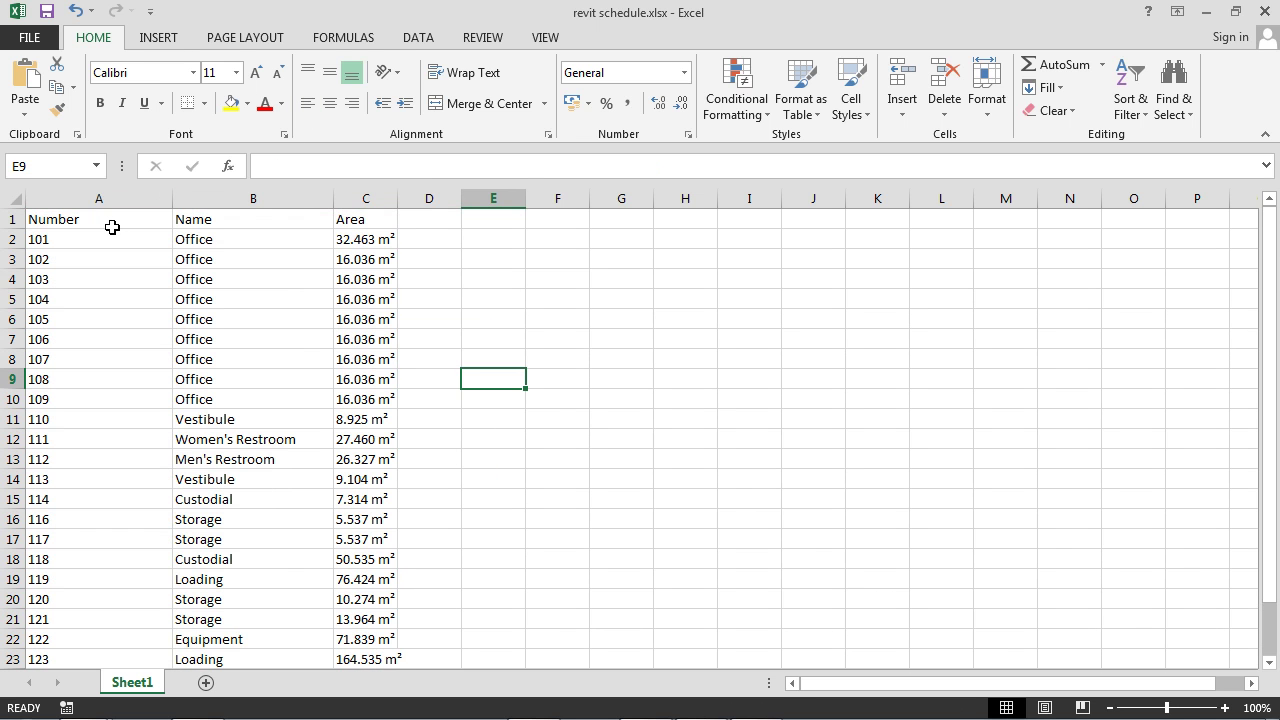
Bold the A1:C1 header row and give the whole table All Borders.
{"action": "left_click_drag", "start_coordinate": [112, 227], "coordinate": [94, 634]}
{"action": "left_click", "coordinate": [100, 103]}
{"action": "left_click", "coordinate": [444, 284]}
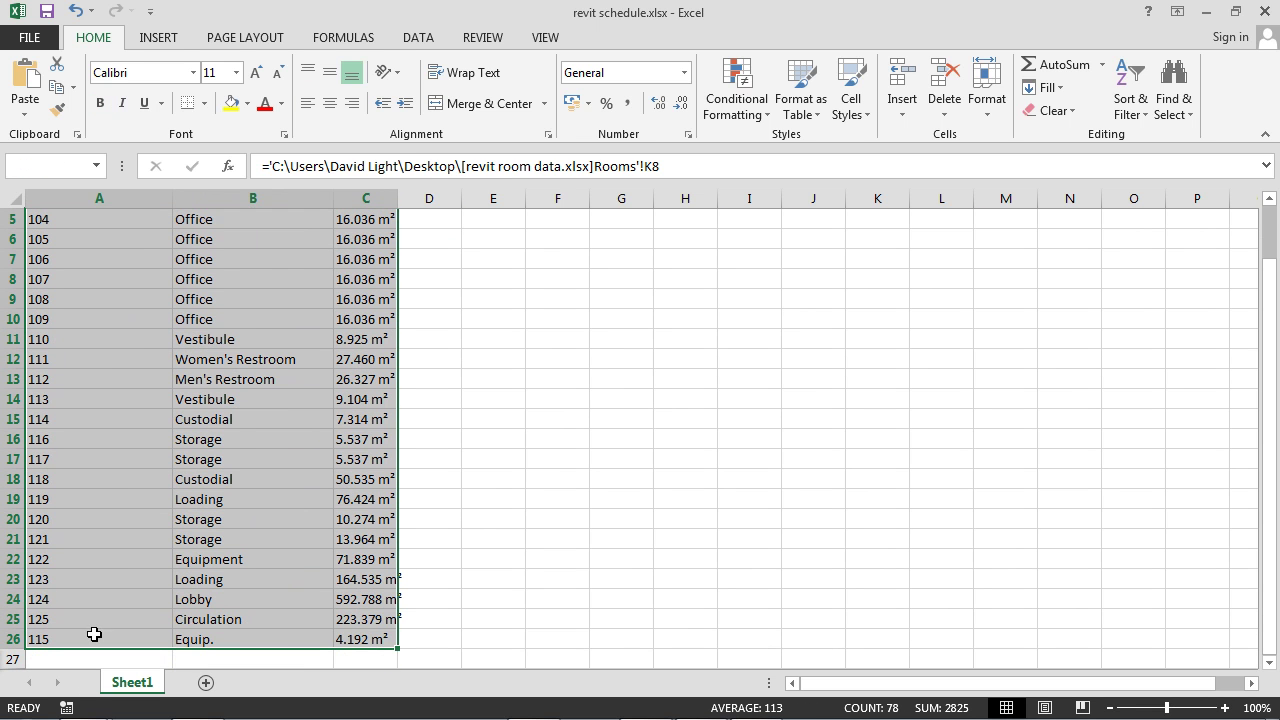
{"action": "left_click", "coordinate": [204, 103]}
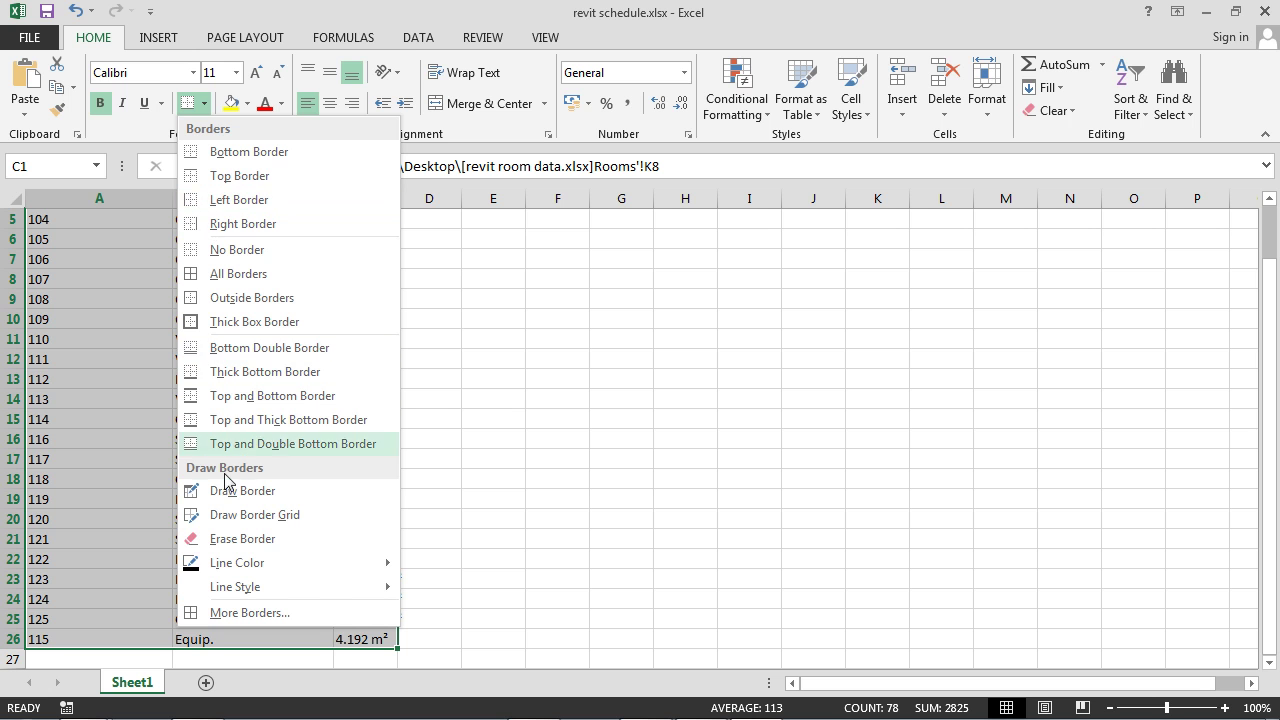
{"action": "left_click", "coordinate": [238, 273]}
{"action": "scroll", "coordinate": [314, 269], "scroll_direction": "up", "scroll_amount": 2}
{"action": "left_click", "coordinate": [493, 299]}
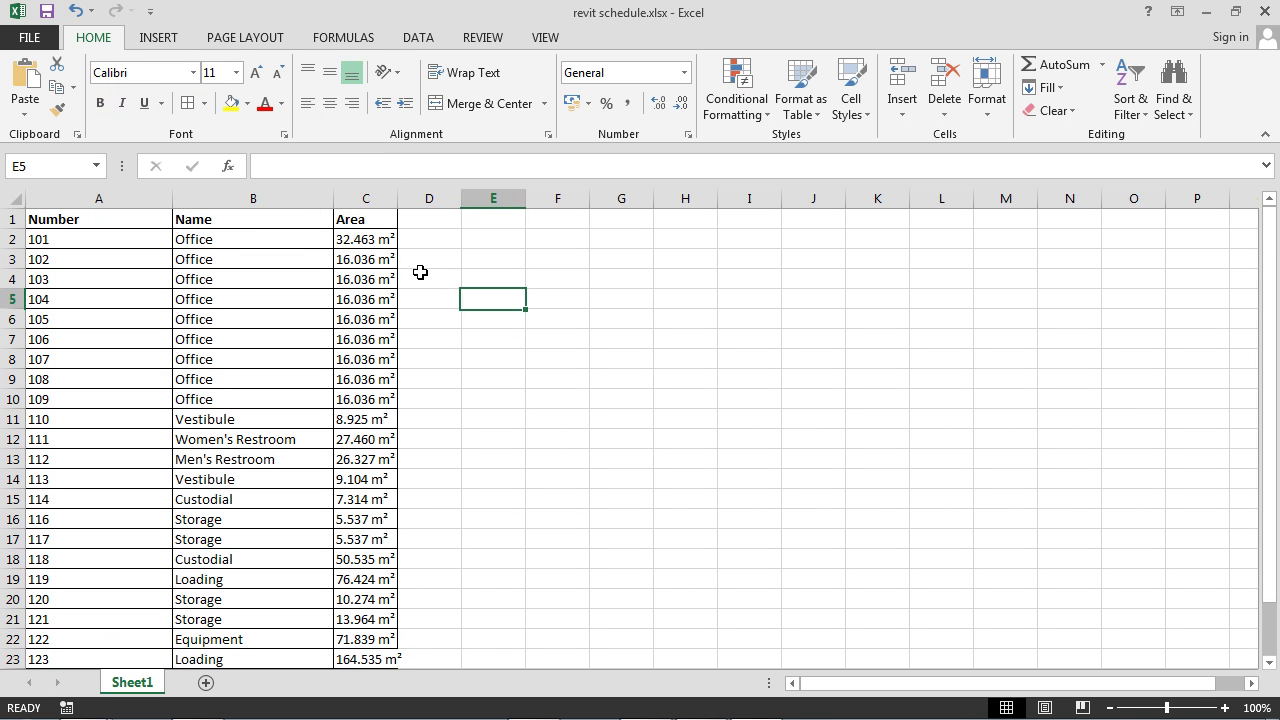
Fill the header row yellow and widen the Area column C.
{"action": "left_click_drag", "start_coordinate": [138, 217], "coordinate": [368, 219]}
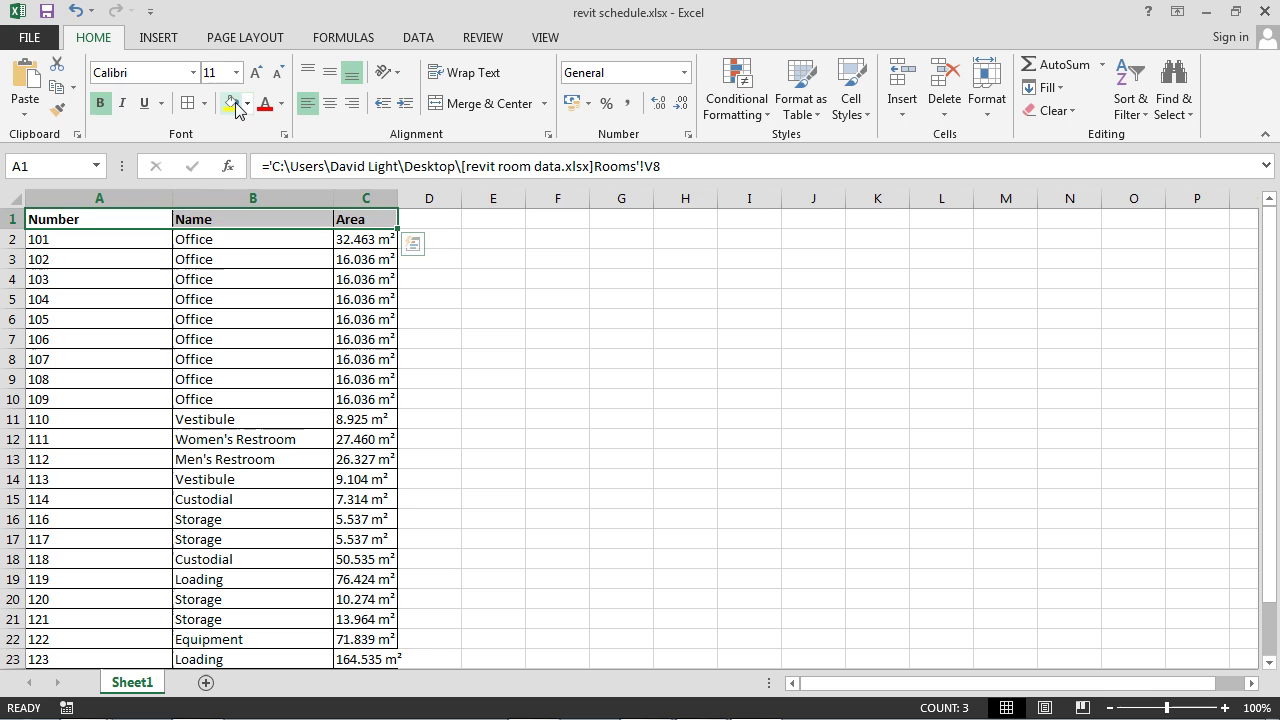
{"action": "left_click", "coordinate": [231, 103]}
{"action": "left_click", "coordinate": [471, 325]}
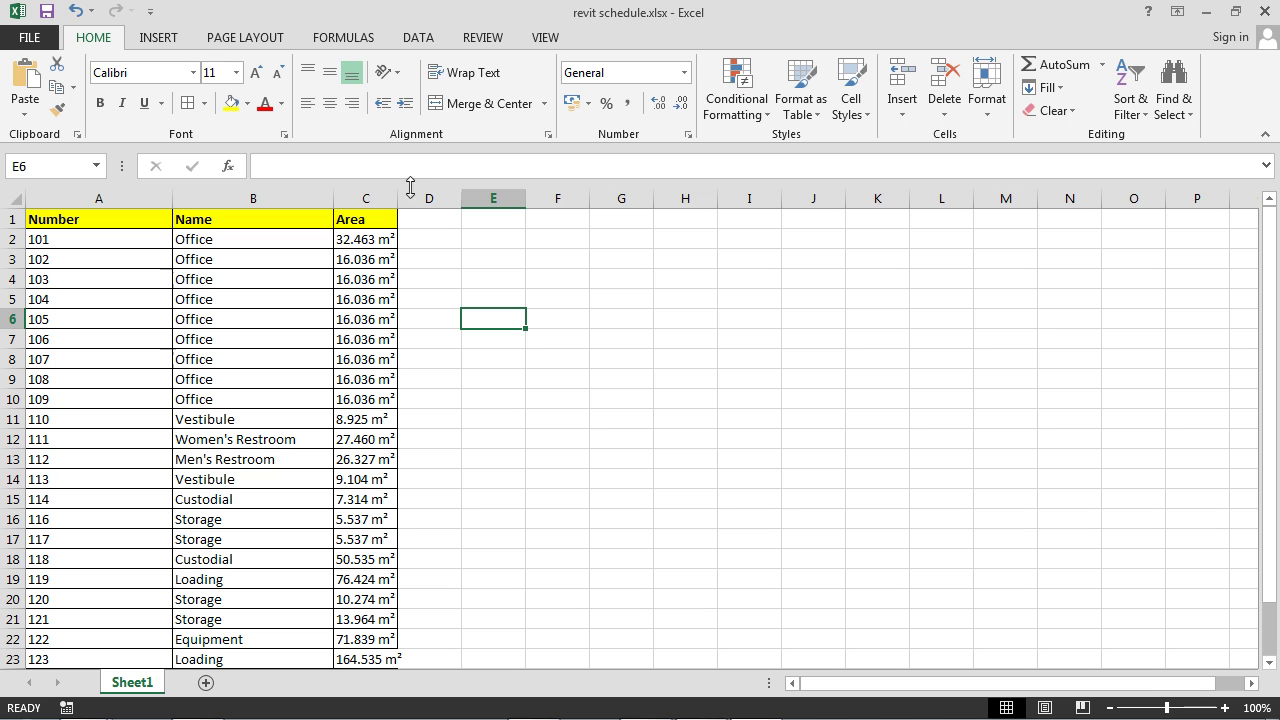
{"action": "left_click_drag", "start_coordinate": [399, 197], "coordinate": [451, 197]}
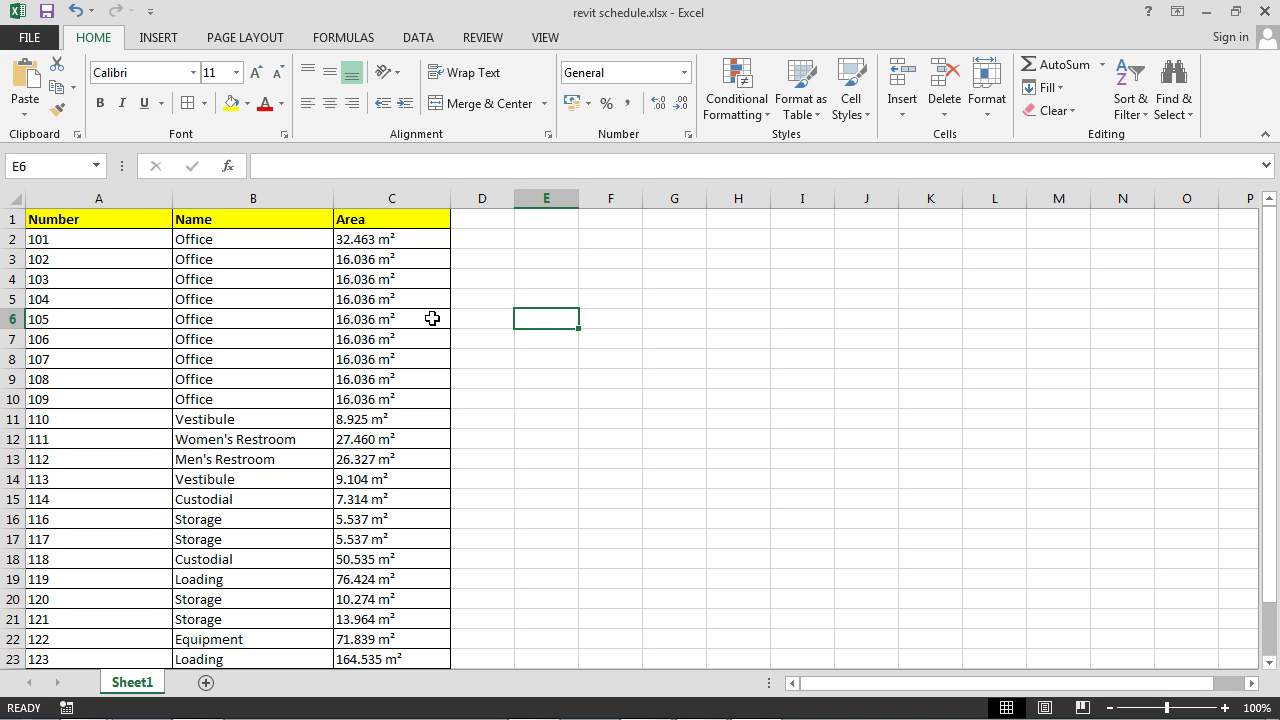
{"action": "left_click", "coordinate": [352, 239]}
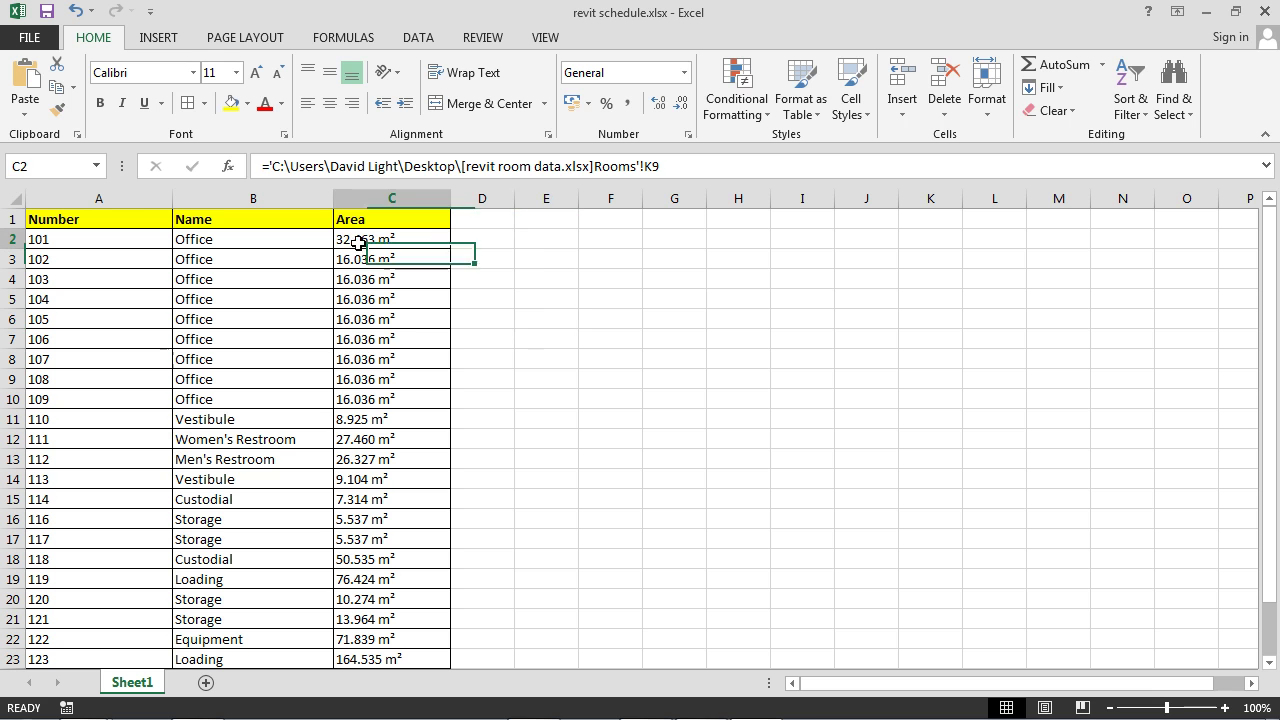
{"action": "left_click", "coordinate": [571, 314]}
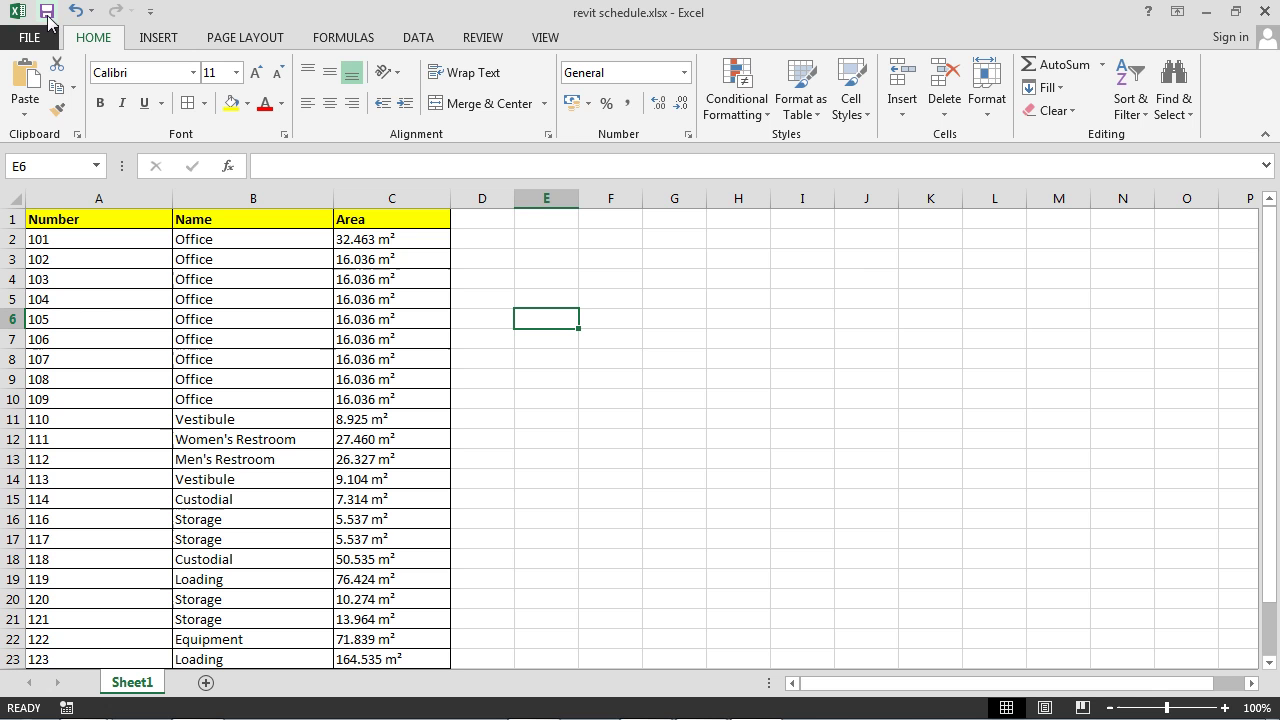
Close the schedule and, in Revit, move the wall beside Loading 119 left.
{"action": "left_click", "coordinate": [1265, 14]}
{"action": "left_click", "coordinate": [573, 698]}
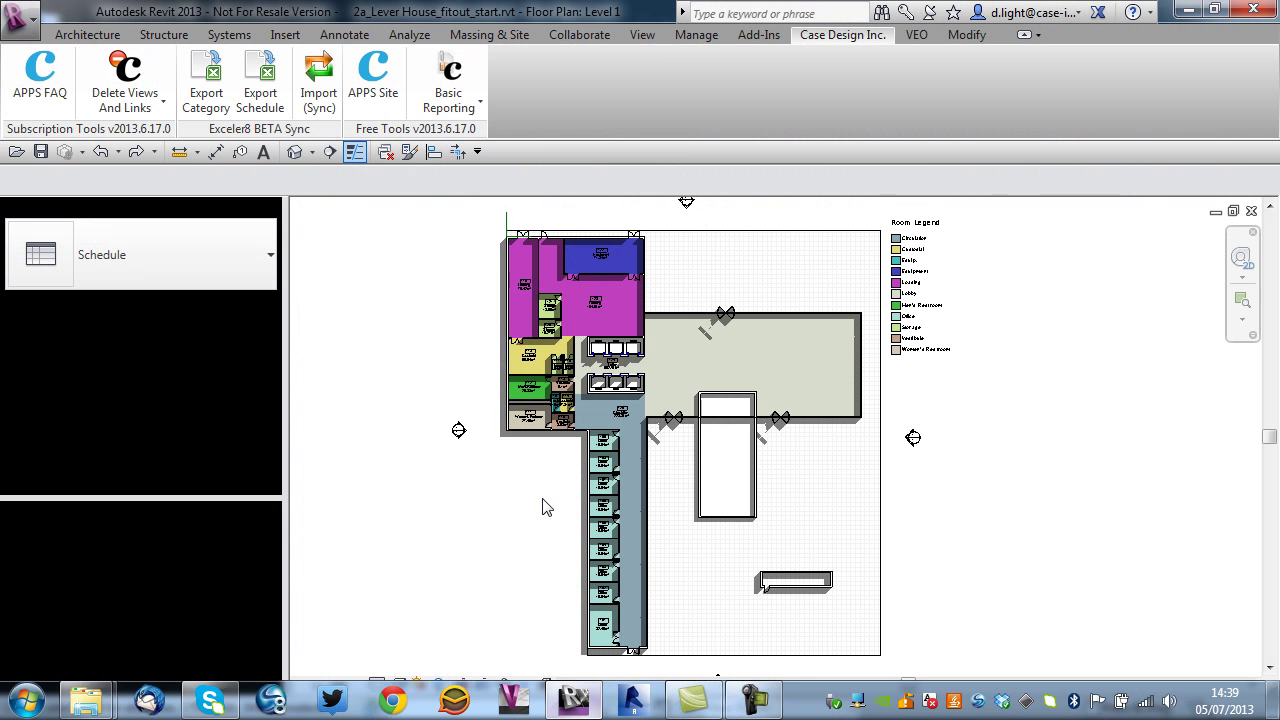
{"action": "scroll", "coordinate": [576, 295], "scroll_direction": "up", "scroll_amount": 3}
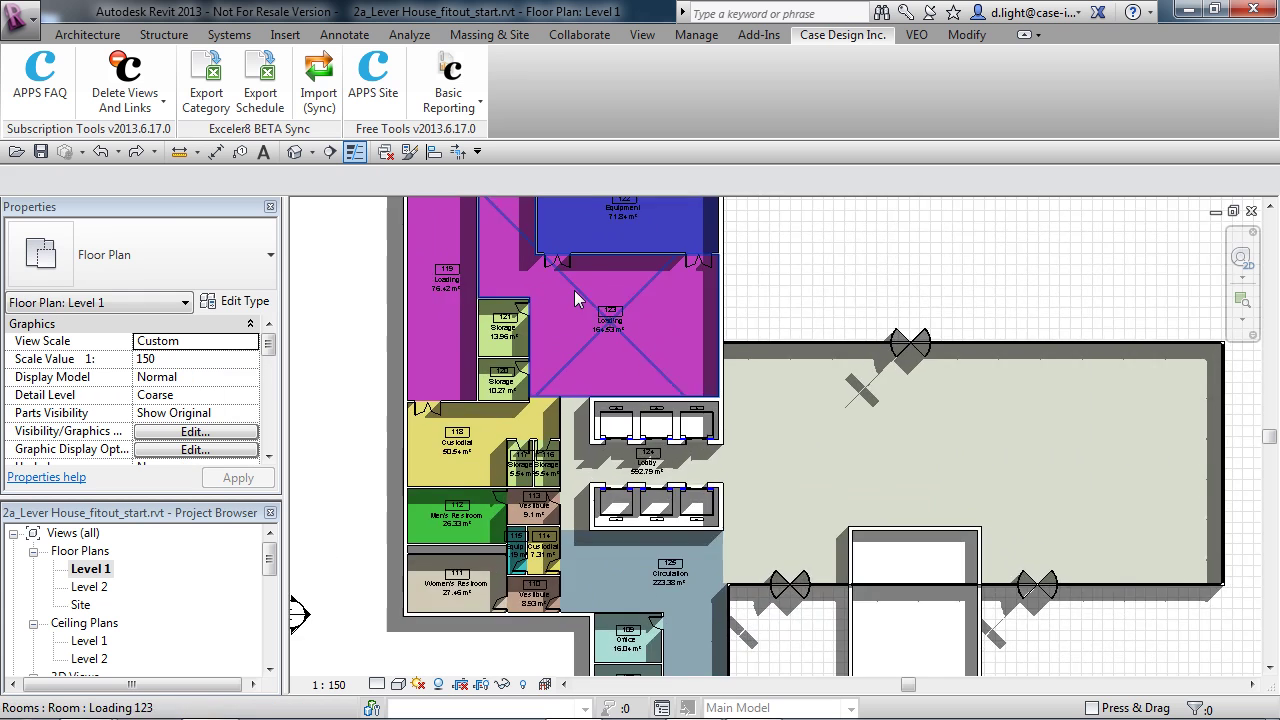
{"action": "scroll", "coordinate": [575, 297], "scroll_direction": "up", "scroll_amount": 5}
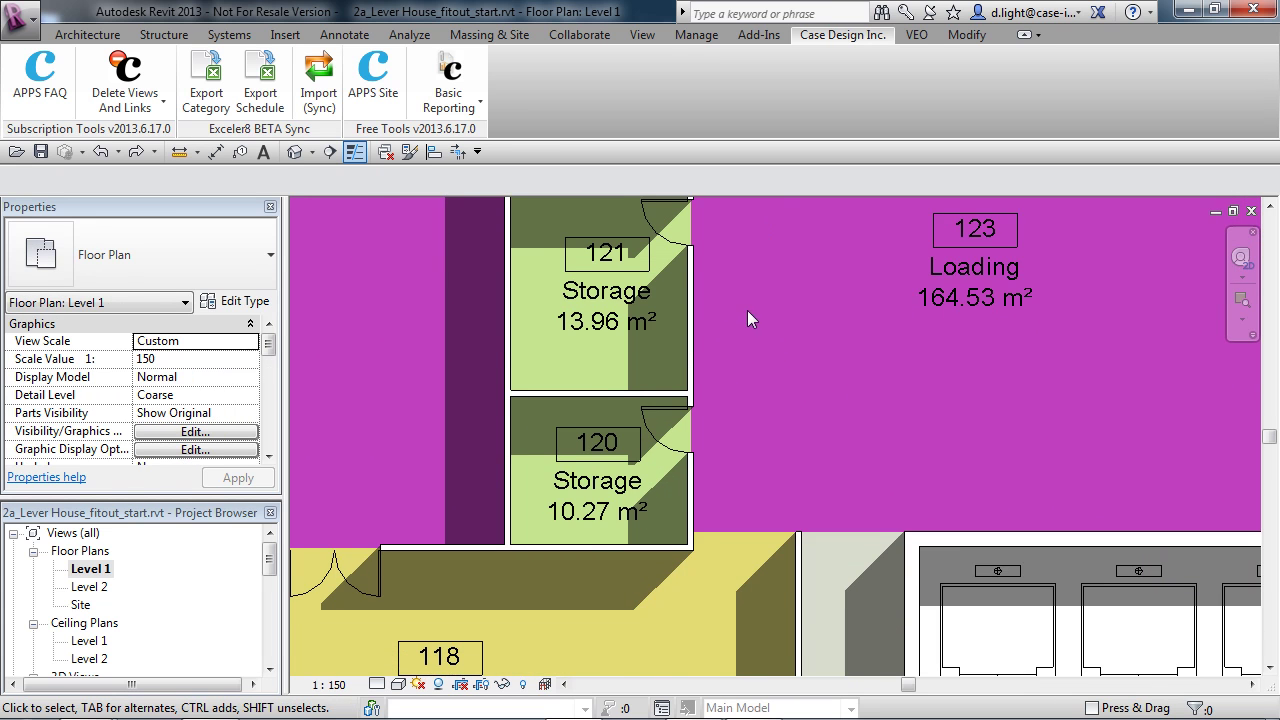
{"action": "middle_click_drag", "start_coordinate": [752, 319], "coordinate": [782, 397]}
{"action": "scroll", "coordinate": [708, 367], "scroll_direction": "down", "scroll_amount": 2}
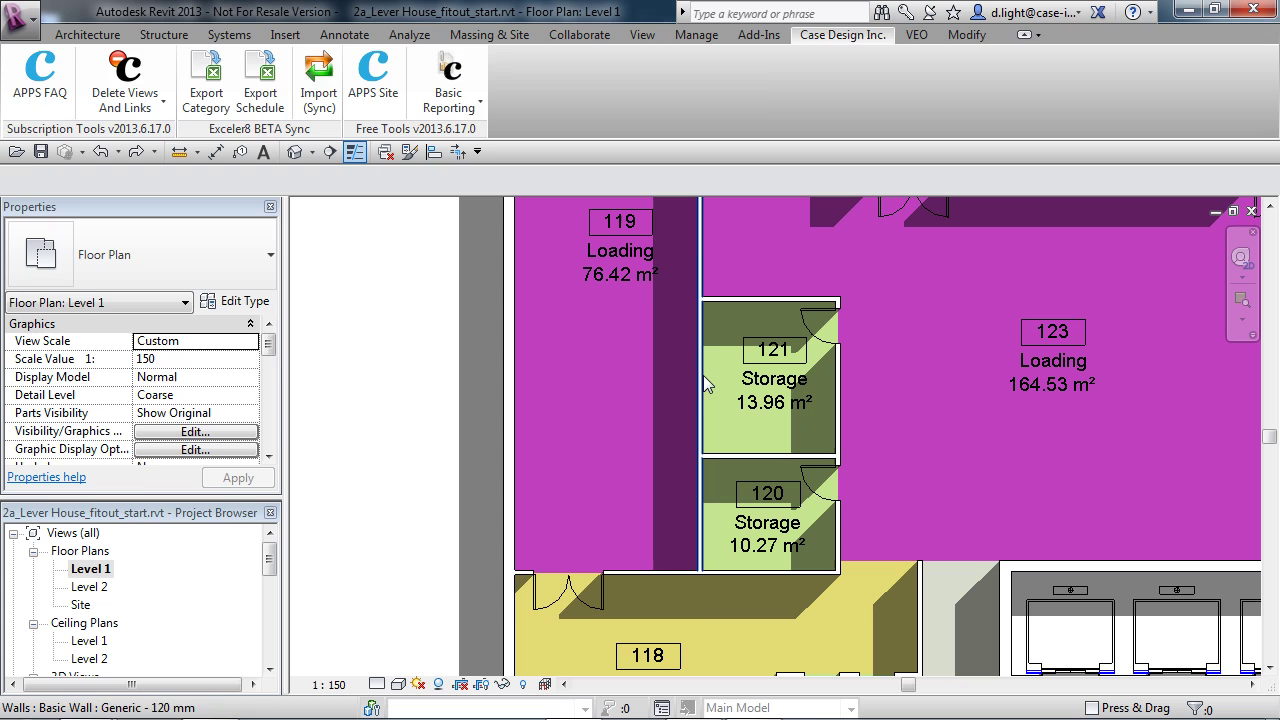
{"action": "left_click", "coordinate": [706, 385]}
{"action": "left_click_drag", "start_coordinate": [698, 376], "coordinate": [682, 378]}
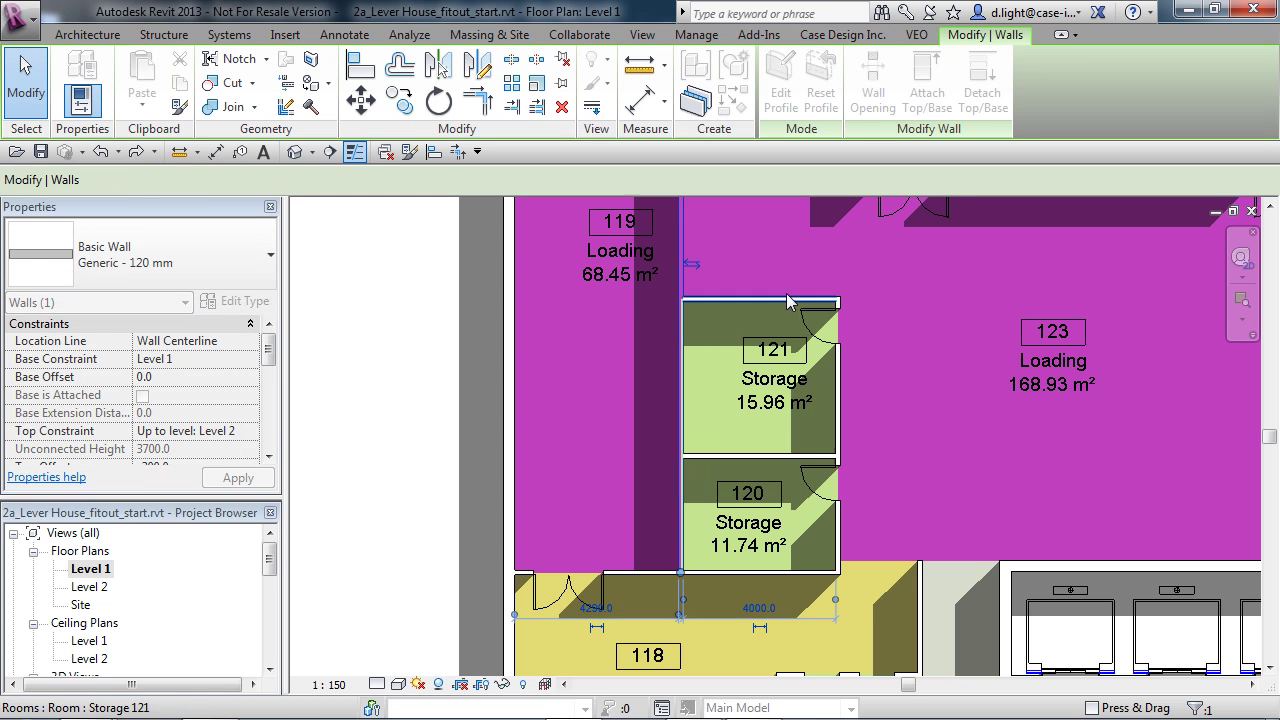
{"action": "left_click", "coordinate": [922, 385]}
Move Equipment 122's lower wall up to shrink the room.
{"action": "middle_click_drag", "start_coordinate": [922, 385], "coordinate": [848, 620]}
{"action": "scroll", "coordinate": [848, 620], "scroll_direction": "down", "scroll_amount": 1}
{"action": "left_click", "coordinate": [842, 615]}
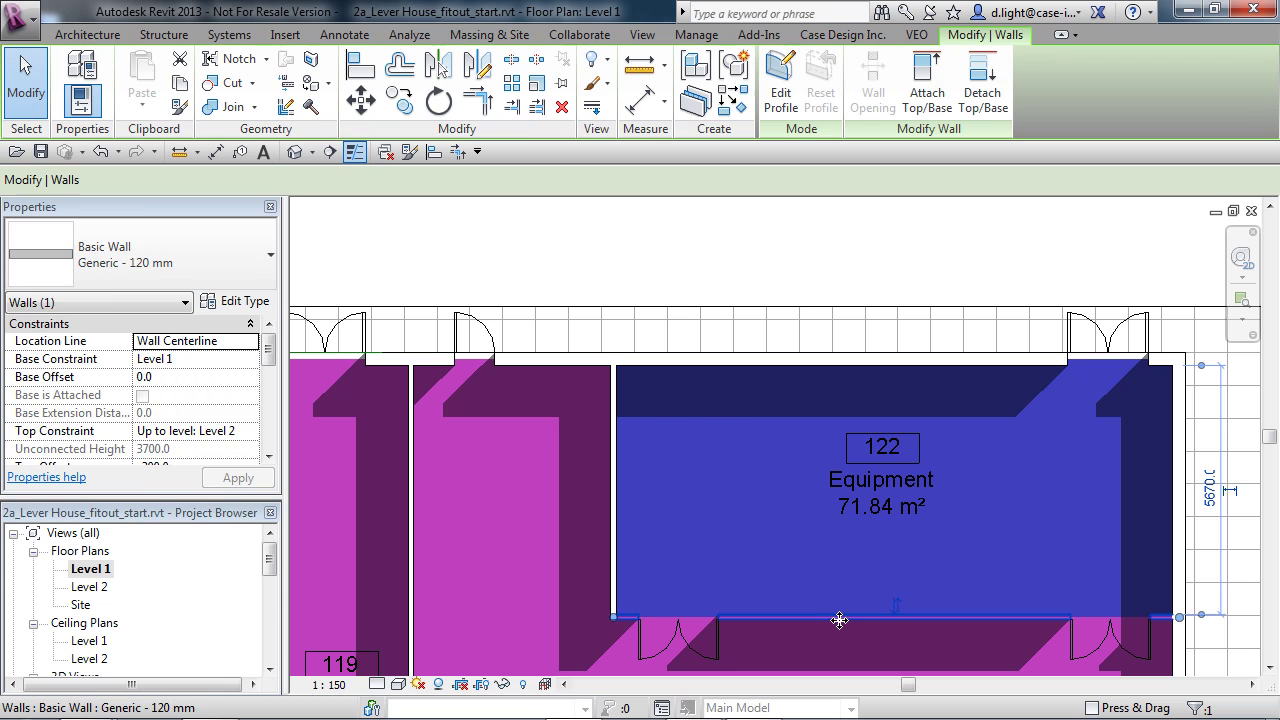
{"action": "left_click_drag", "start_coordinate": [839, 620], "coordinate": [842, 581]}
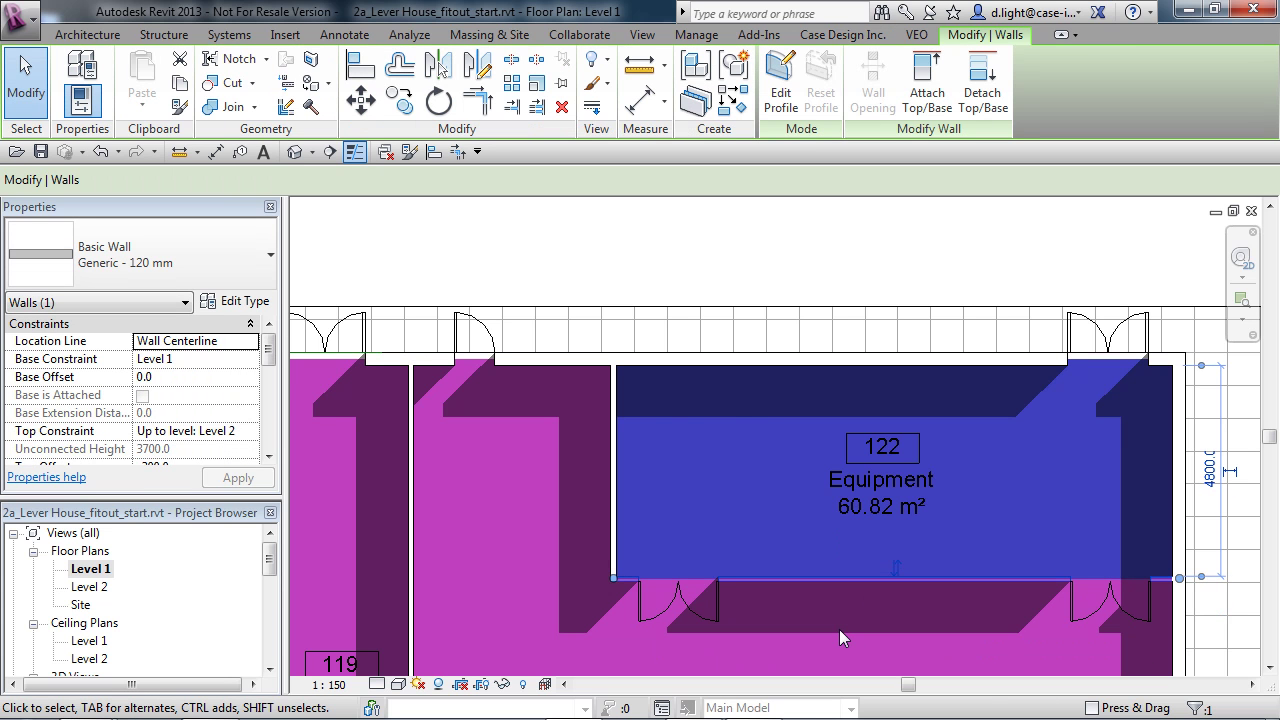
{"action": "left_click", "coordinate": [839, 629]}
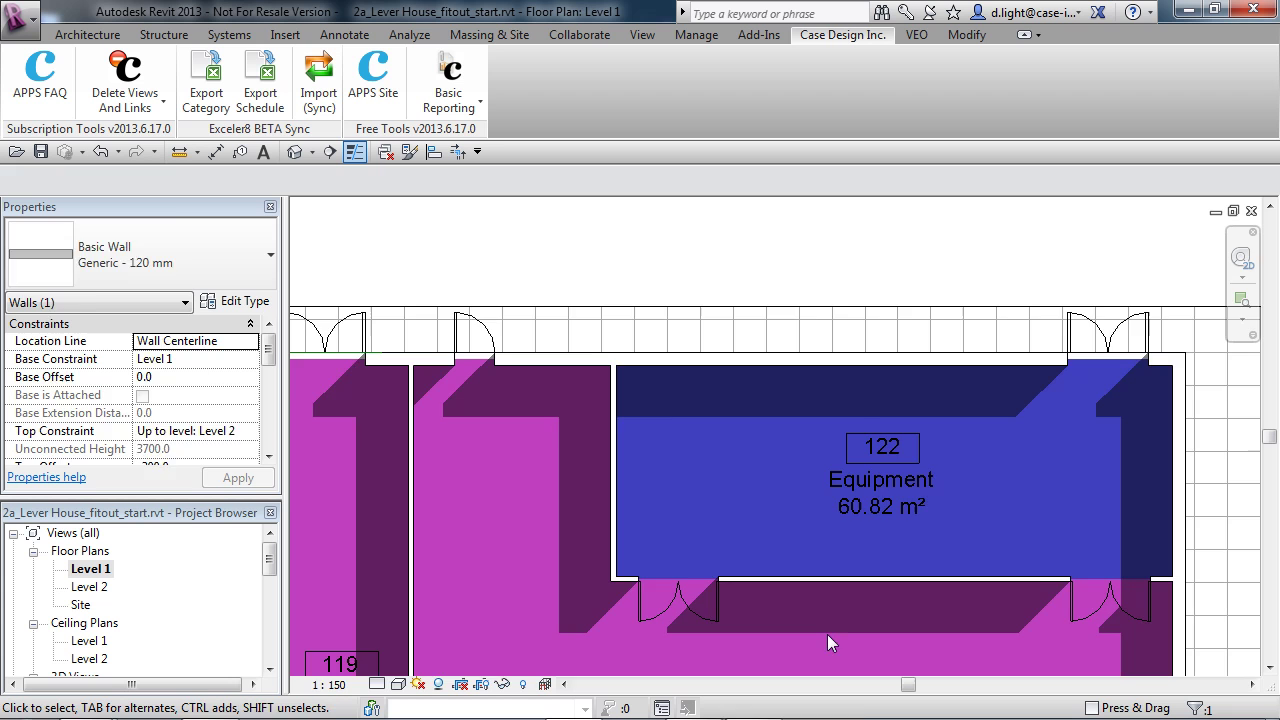
Move the wall west of the storage rooms to the left.
{"action": "middle_click_drag", "start_coordinate": [827, 634], "coordinate": [823, 246]}
{"action": "scroll", "coordinate": [687, 368], "scroll_direction": "down", "scroll_amount": 2}
{"action": "middle_click_drag", "start_coordinate": [687, 370], "coordinate": [781, 192]}
{"action": "scroll", "coordinate": [644, 384], "scroll_direction": "up", "scroll_amount": 4}
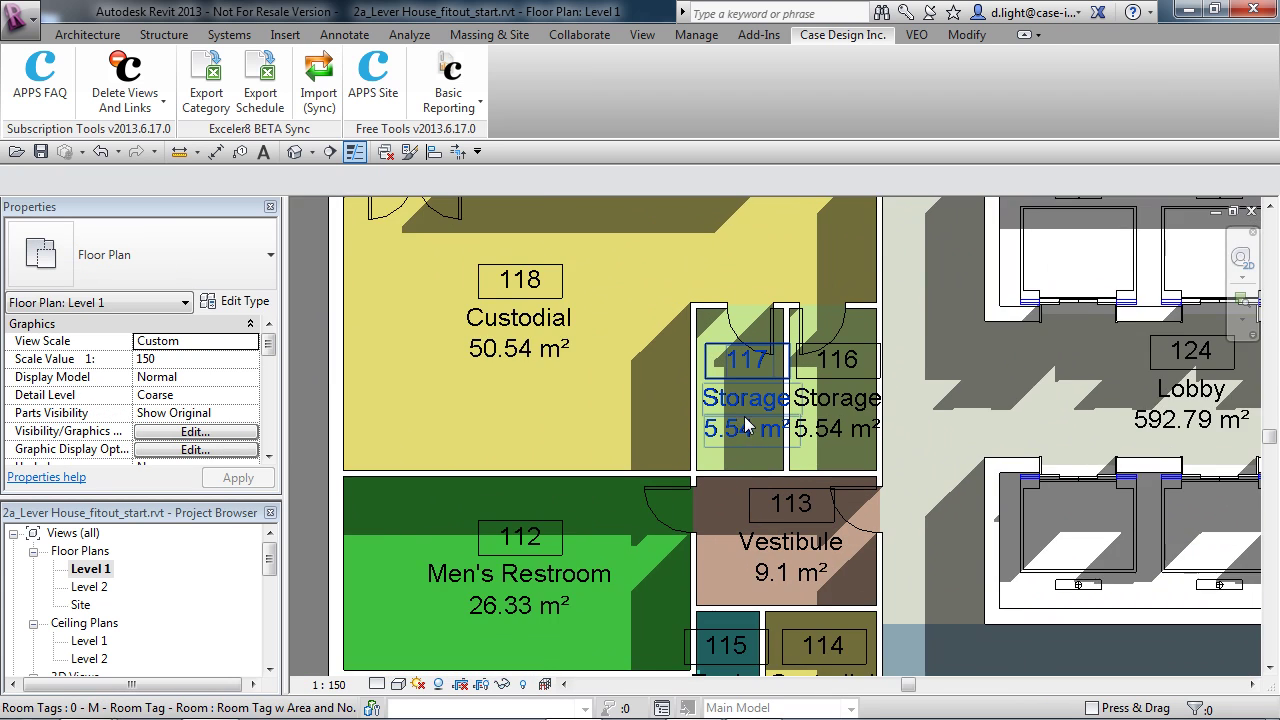
{"action": "left_click", "coordinate": [676, 405]}
{"action": "scroll", "coordinate": [676, 405], "scroll_direction": "down", "scroll_amount": 1}
{"action": "middle_click_drag", "start_coordinate": [676, 405], "coordinate": [670, 262]}
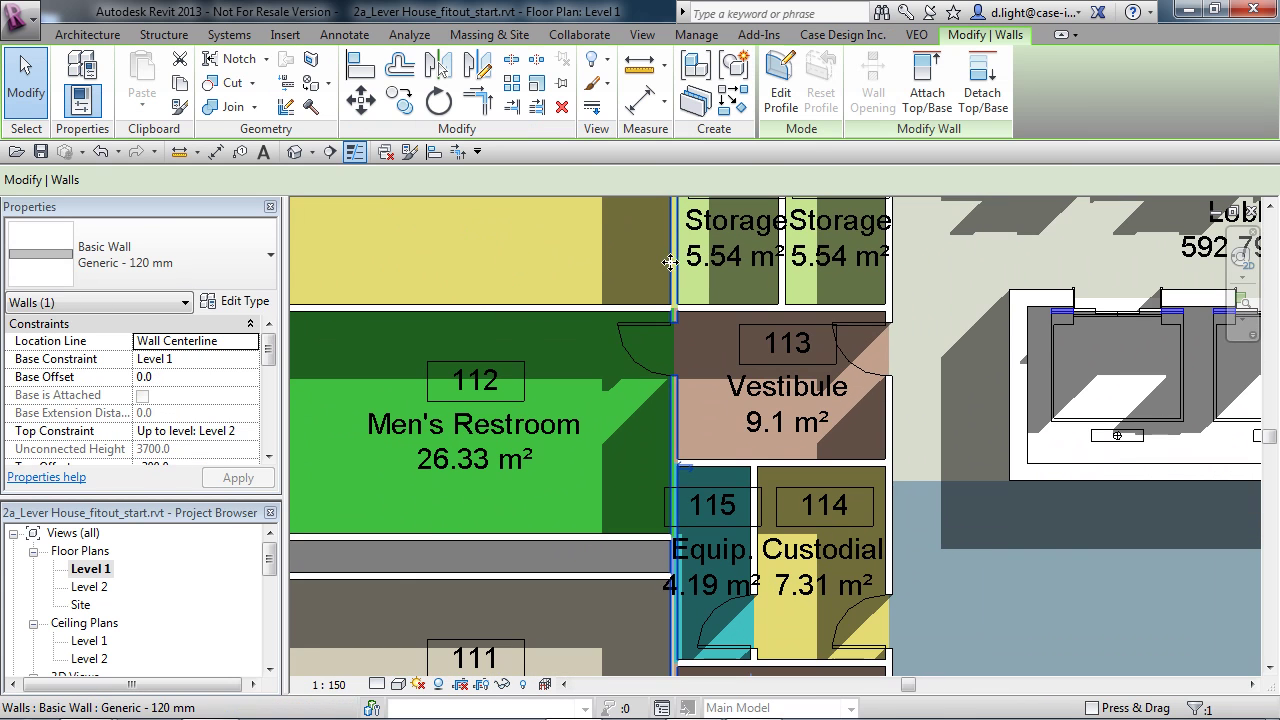
{"action": "scroll", "coordinate": [645, 418], "scroll_direction": "down", "scroll_amount": 2}
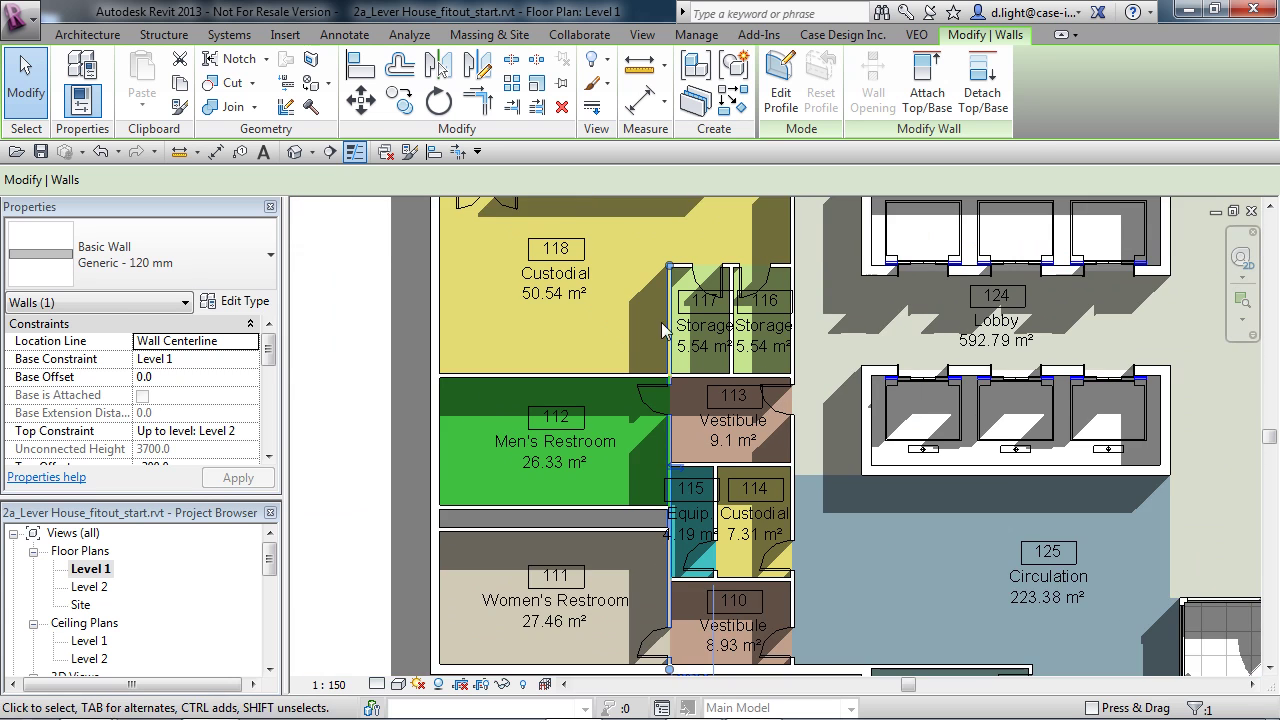
{"action": "middle_click_drag", "start_coordinate": [643, 418], "coordinate": [614, 437]}
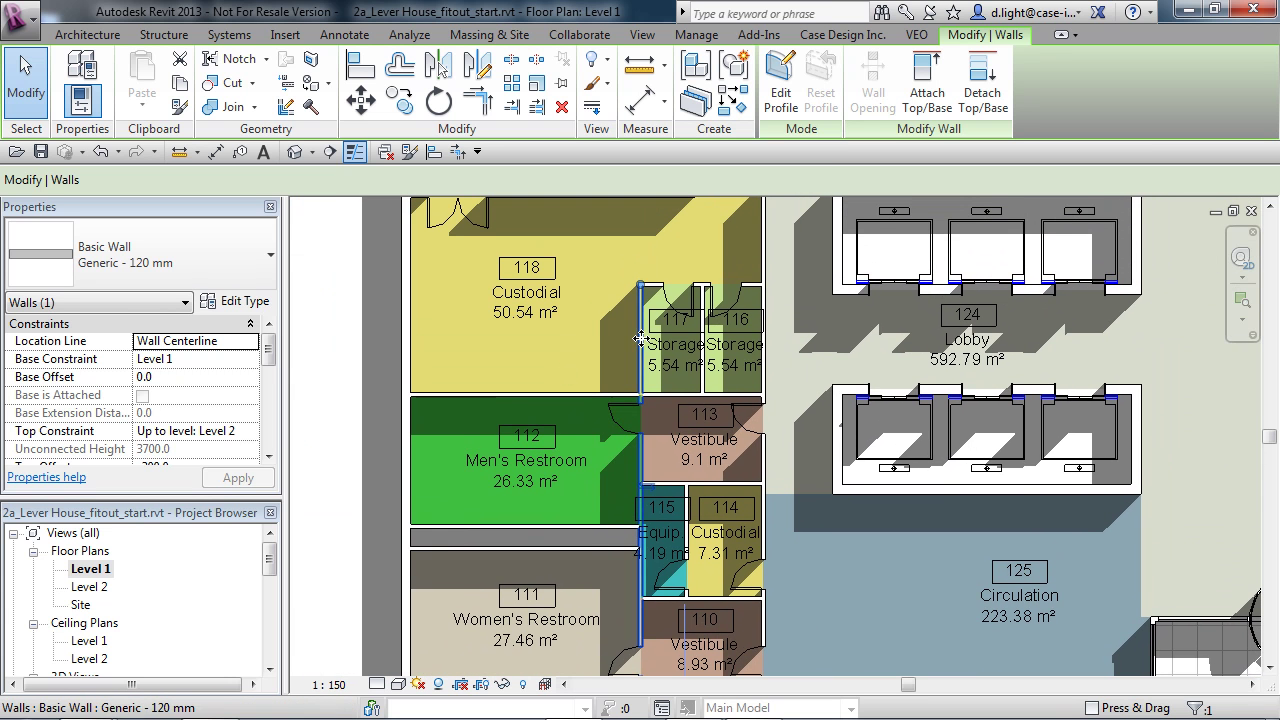
{"action": "left_click_drag", "start_coordinate": [641, 338], "coordinate": [616, 338]}
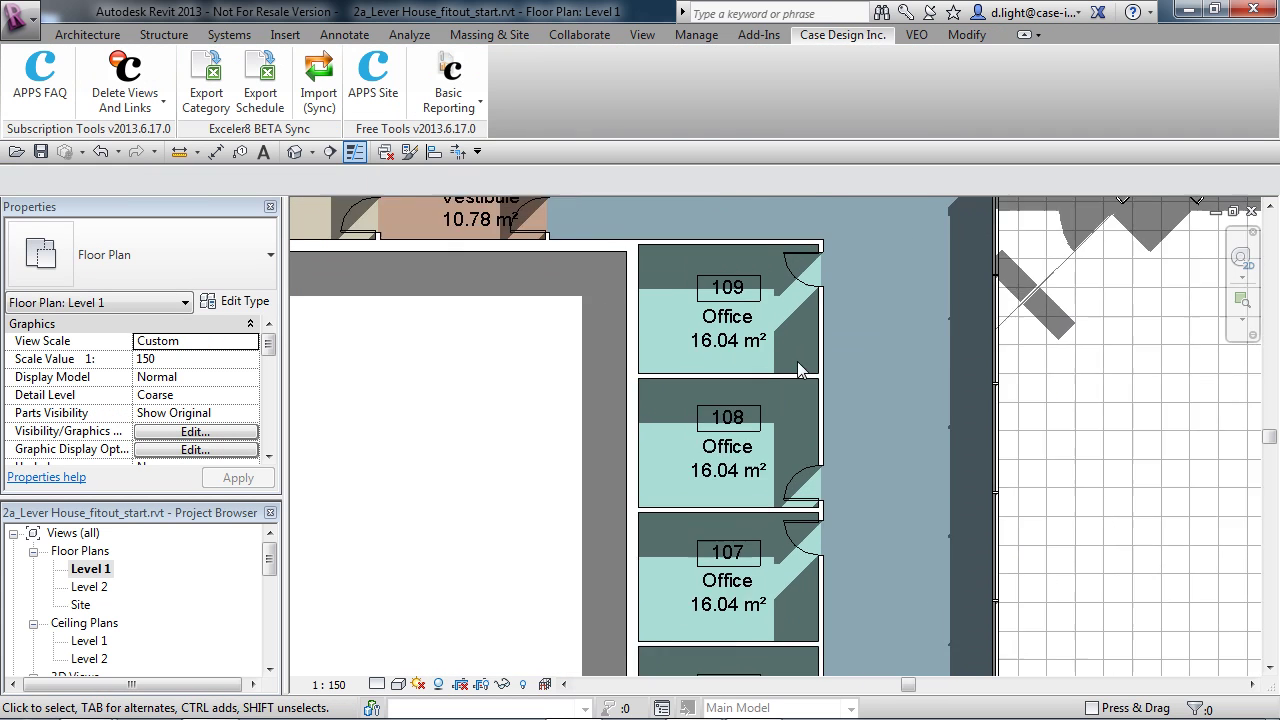
Move the corridor wall beside Office 101 right, enlarging it to 35.95 m².
{"action": "scroll", "coordinate": [828, 331], "scroll_direction": "up", "scroll_amount": 2}
{"action": "middle_click_drag", "start_coordinate": [828, 331], "coordinate": [831, 229]}
{"action": "scroll", "coordinate": [837, 351], "scroll_direction": "down", "scroll_amount": 2}
{"action": "middle_click_drag", "start_coordinate": [837, 351], "coordinate": [877, 514]}
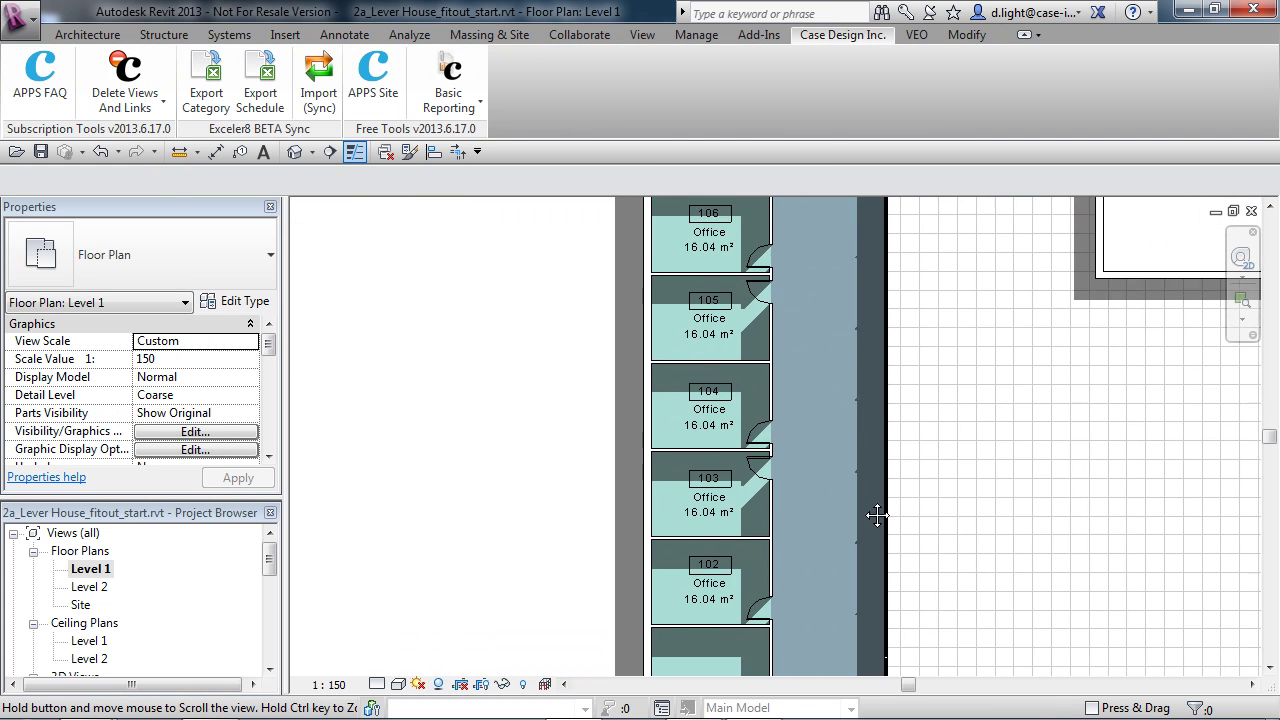
{"action": "scroll", "coordinate": [800, 323], "scroll_direction": "up", "scroll_amount": 1}
{"action": "scroll", "coordinate": [760, 509], "scroll_direction": "up", "scroll_amount": 4}
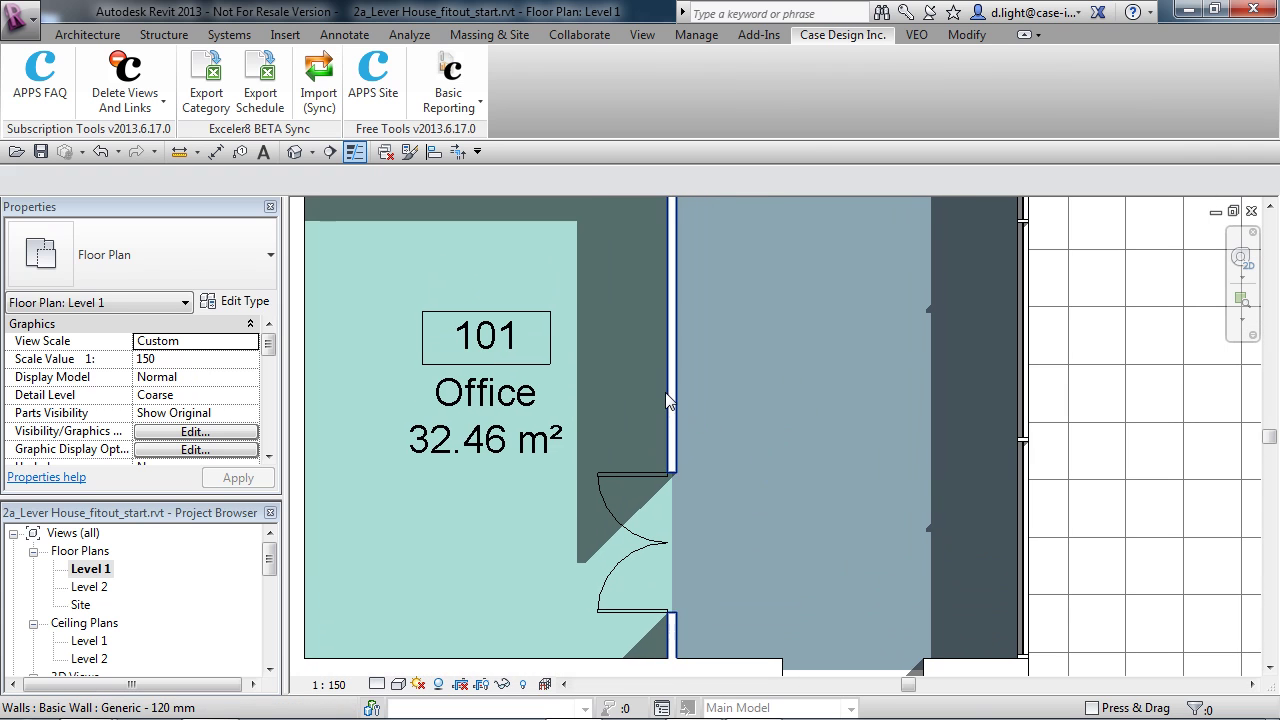
{"action": "left_click", "coordinate": [674, 391]}
{"action": "left_click_drag", "start_coordinate": [699, 389], "coordinate": [745, 392]}
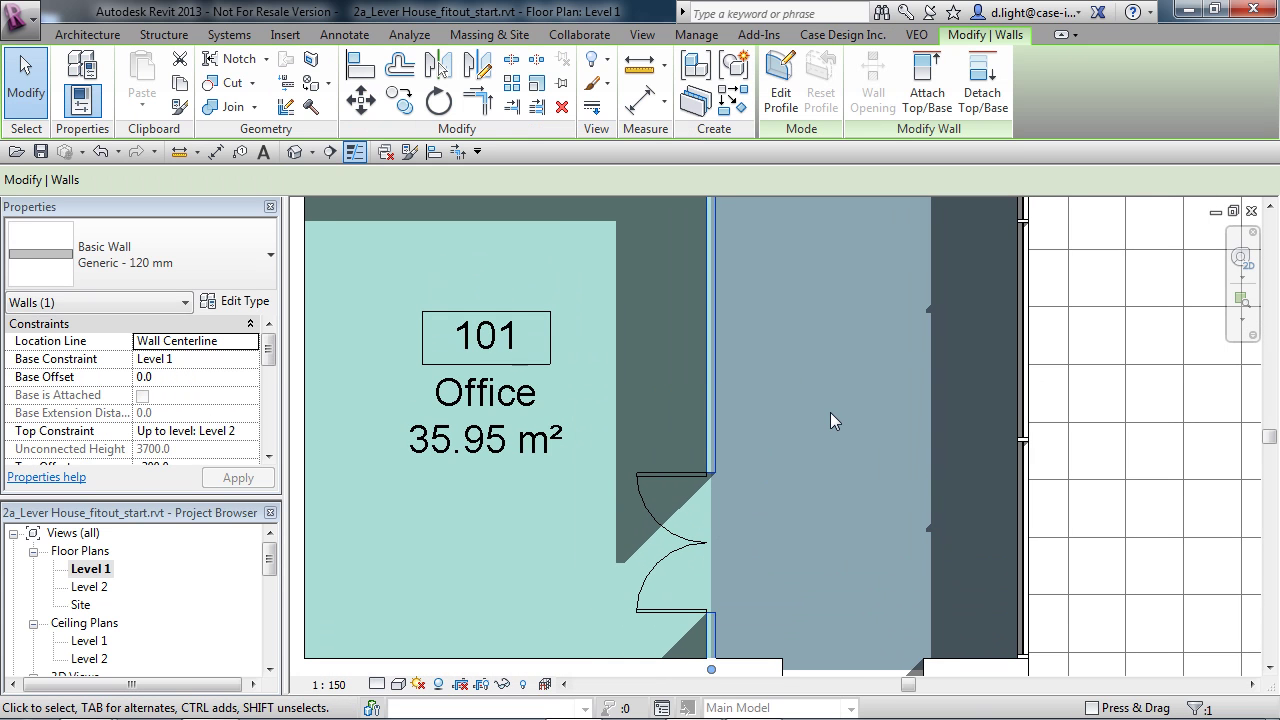
{"action": "key", "text": "Escape"}
{"action": "scroll", "coordinate": [548, 362], "scroll_direction": "down", "scroll_amount": 3}
{"action": "scroll", "coordinate": [548, 362], "scroll_direction": "down", "scroll_amount": 3}
{"action": "scroll", "coordinate": [621, 248], "scroll_direction": "up", "scroll_amount": 2}
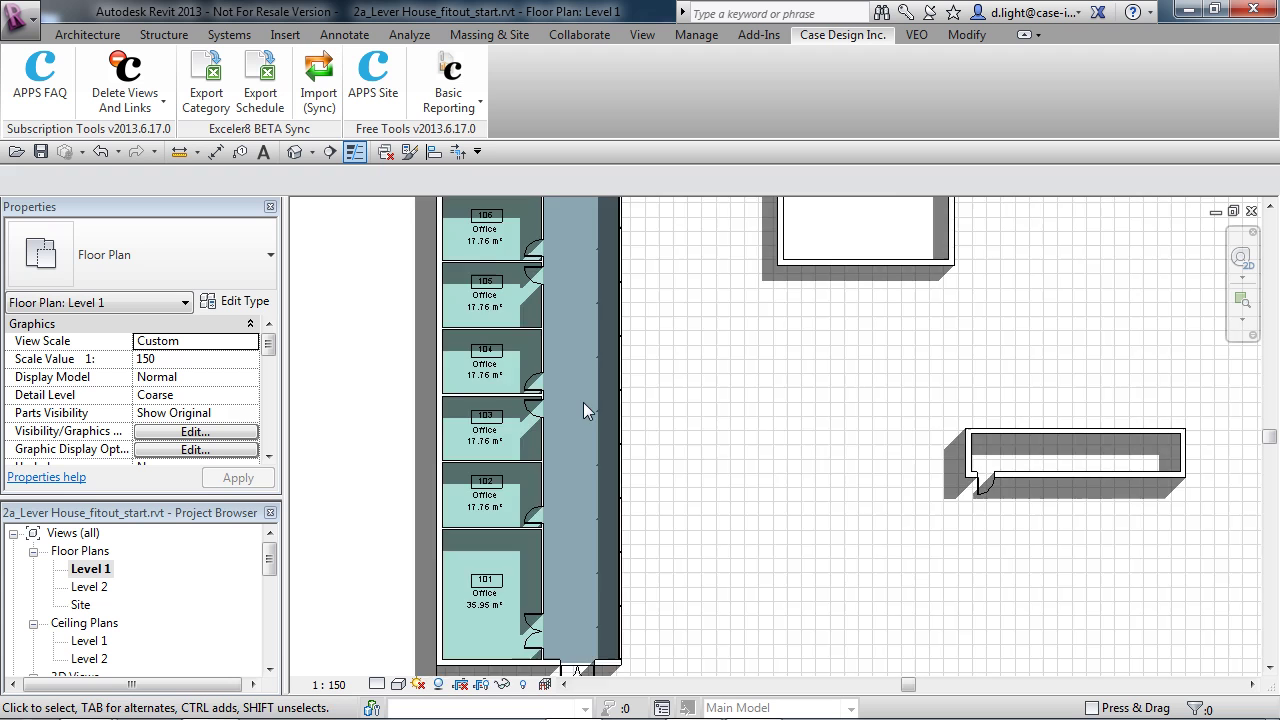
{"action": "middle_click_drag", "start_coordinate": [621, 248], "coordinate": [490, 374]}
{"action": "scroll", "coordinate": [408, 492], "scroll_direction": "down", "scroll_amount": 3}
{"action": "scroll", "coordinate": [408, 492], "scroll_direction": "down", "scroll_amount": 2}
{"action": "middle_click_drag", "start_coordinate": [361, 443], "coordinate": [403, 451]}
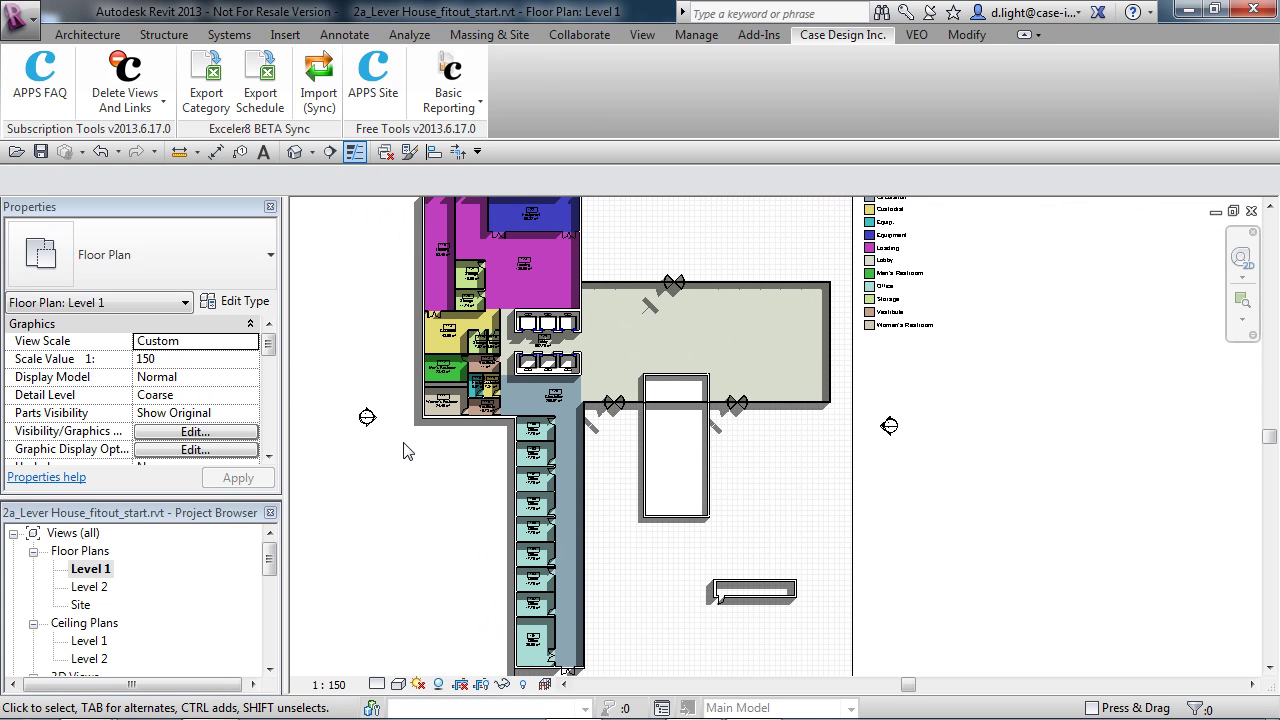
Export the category with the 'room data' configuration, overwriting revit room data.xlsx.
{"action": "left_click", "coordinate": [214, 105]}
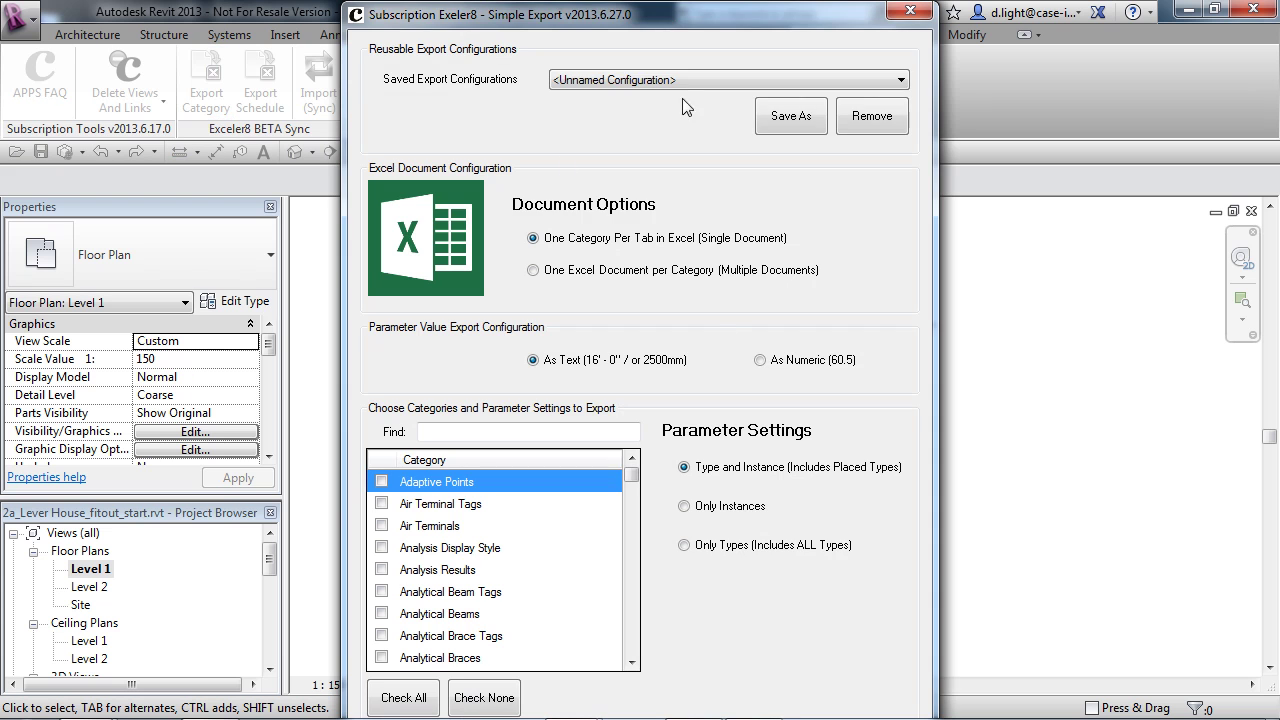
{"action": "left_click", "coordinate": [667, 80]}
{"action": "left_click", "coordinate": [583, 112]}
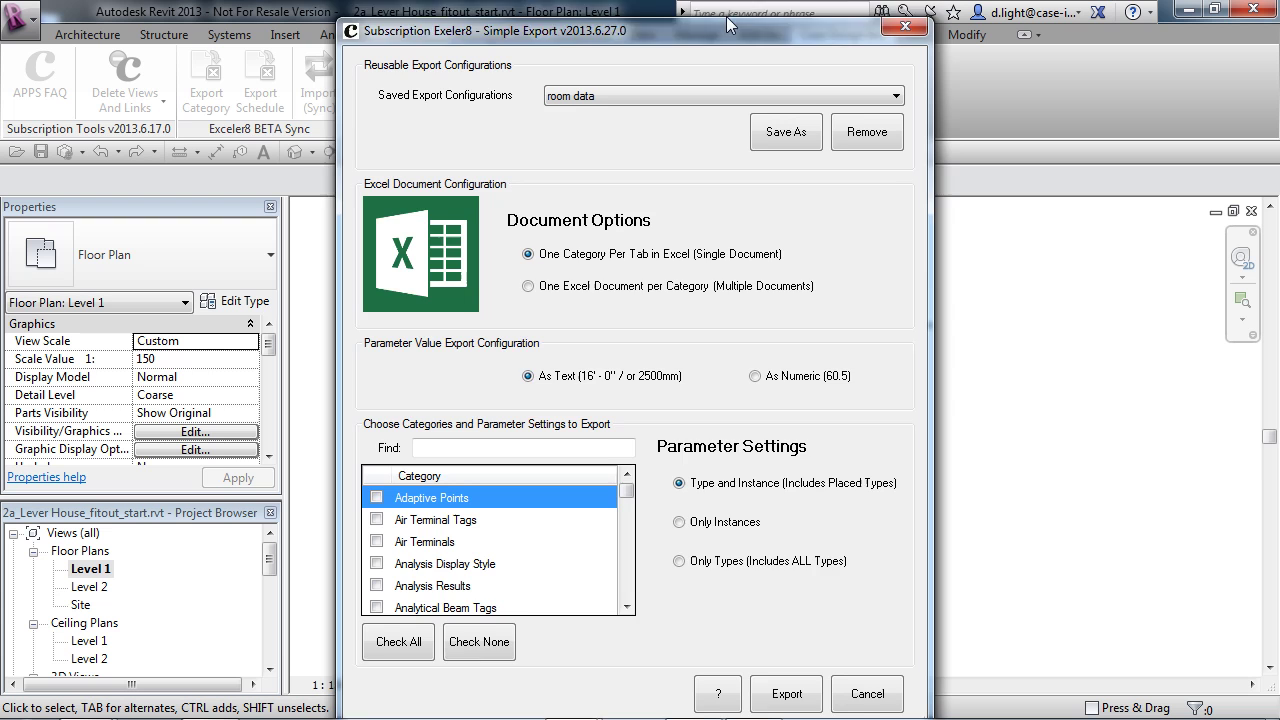
{"action": "left_click", "coordinate": [785, 678]}
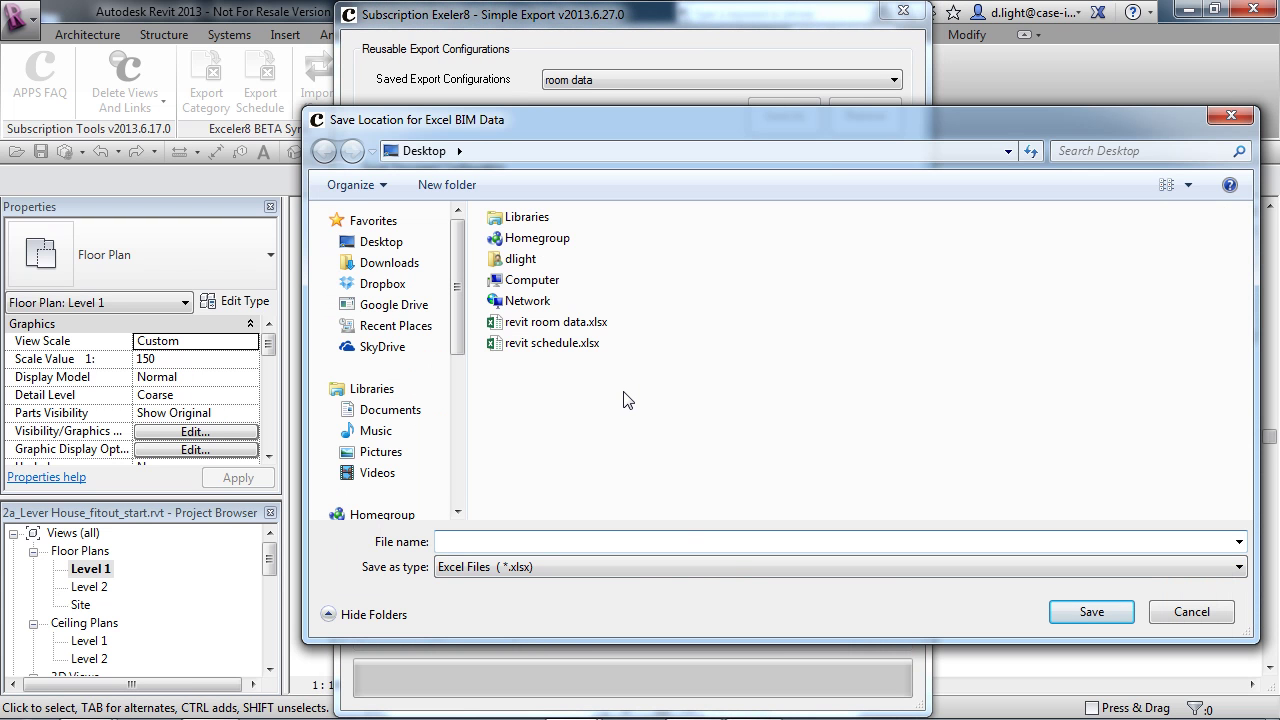
{"action": "left_click", "coordinate": [532, 322]}
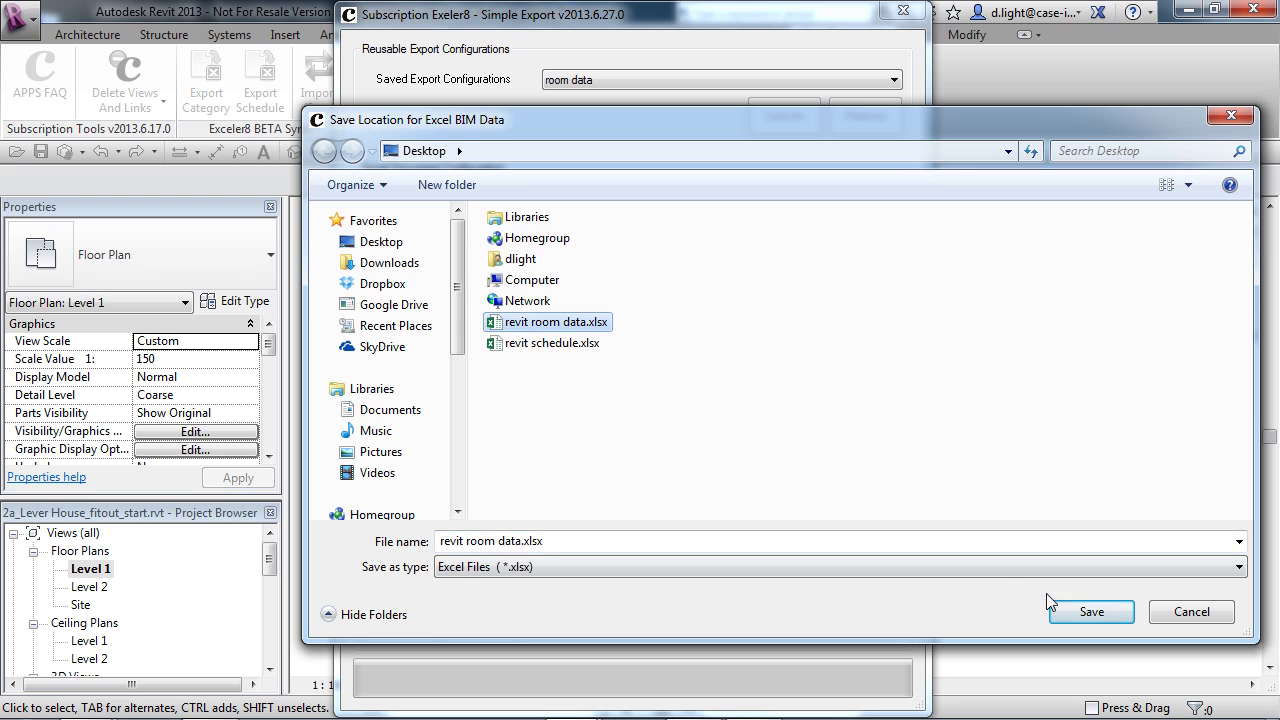
{"action": "left_click", "coordinate": [1090, 611]}
{"action": "left_click", "coordinate": [698, 374]}
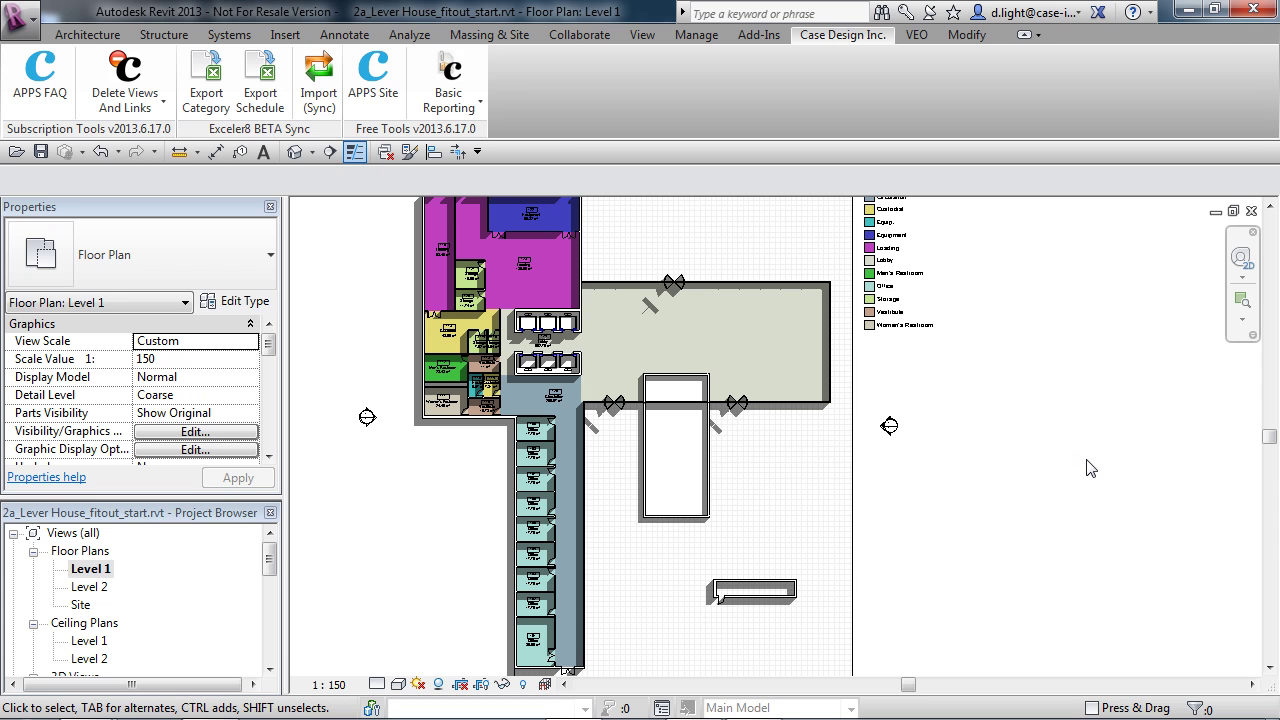
Minimize Revit, open revit schedule.xlsx from the desktop and enable its linked content.
{"action": "left_click", "coordinate": [1188, 9]}
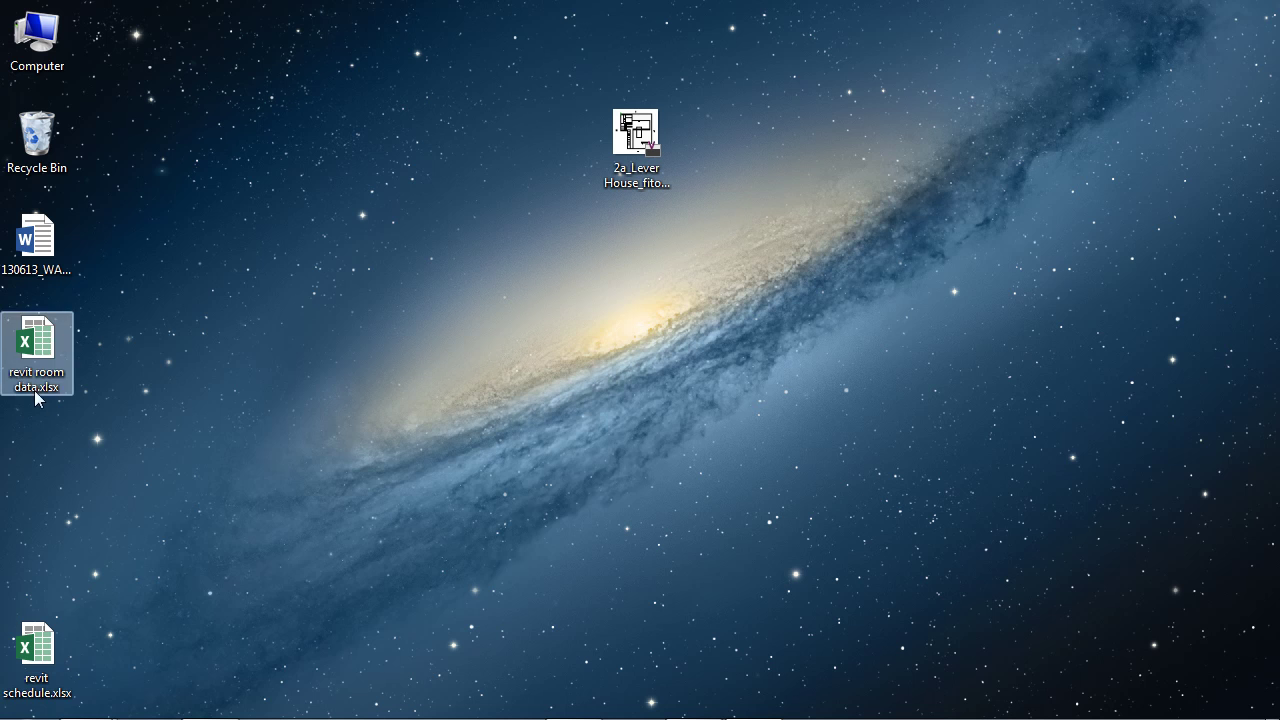
{"action": "left_click_drag", "start_coordinate": [45, 672], "coordinate": [115, 478]}
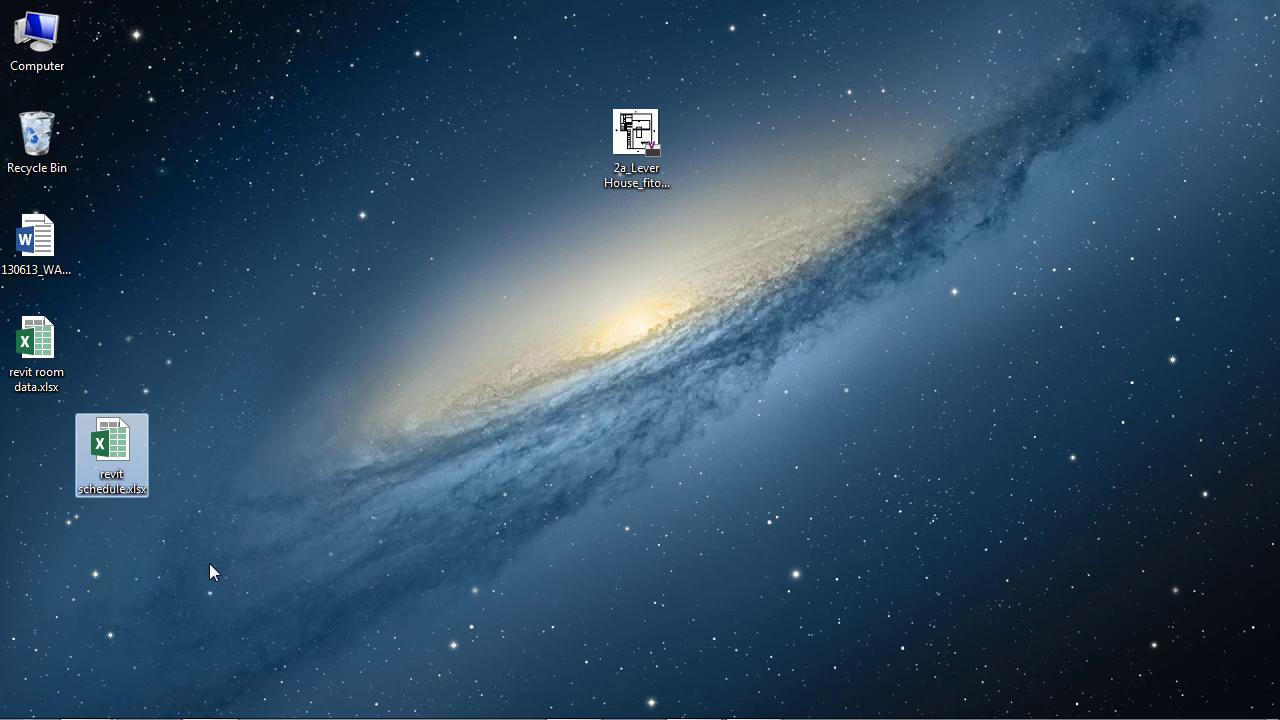
{"action": "double_click", "coordinate": [117, 463]}
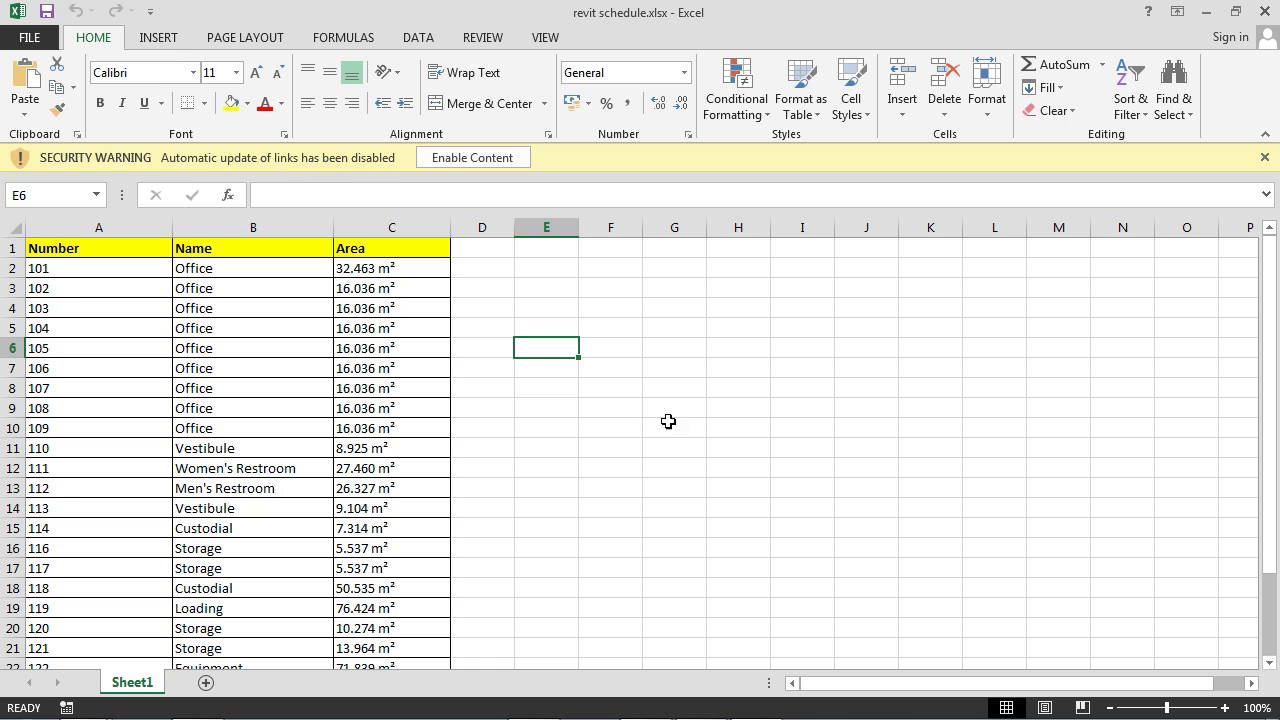
{"action": "scroll", "coordinate": [677, 426], "scroll_direction": "down", "scroll_amount": 7}
{"action": "scroll", "coordinate": [677, 424], "scroll_direction": "up", "scroll_amount": 7}
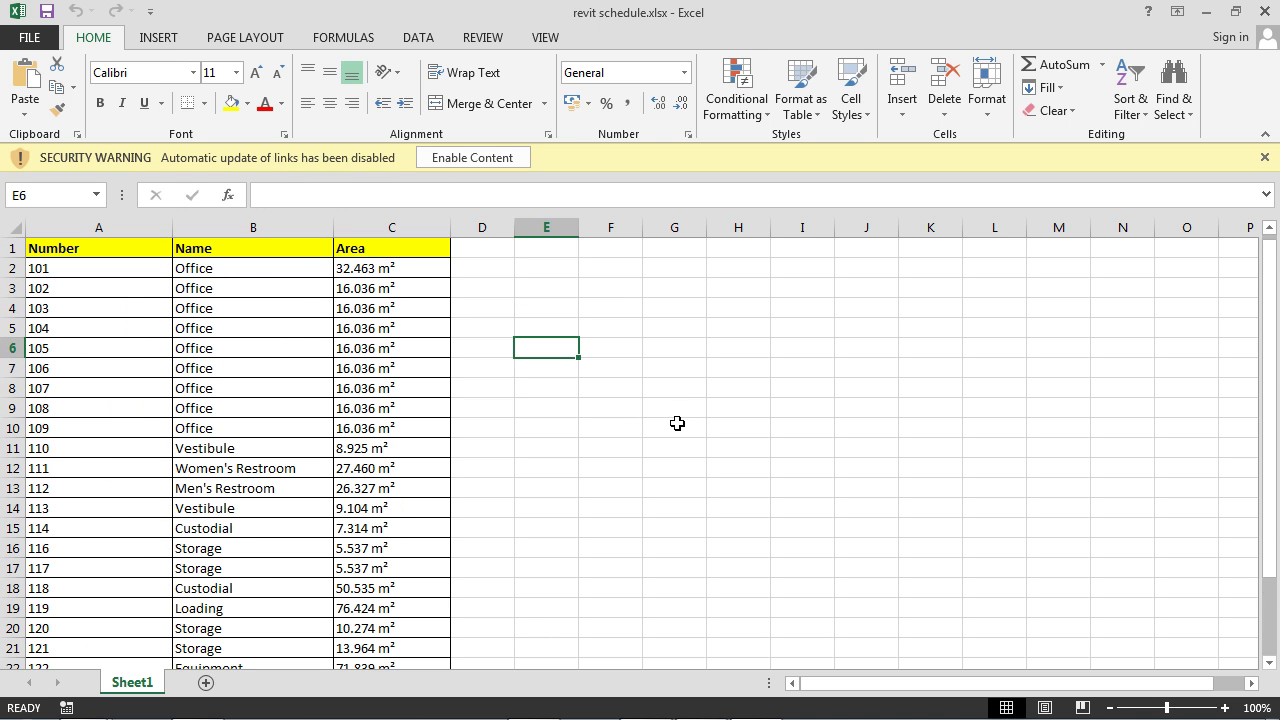
{"action": "left_click", "coordinate": [484, 158]}
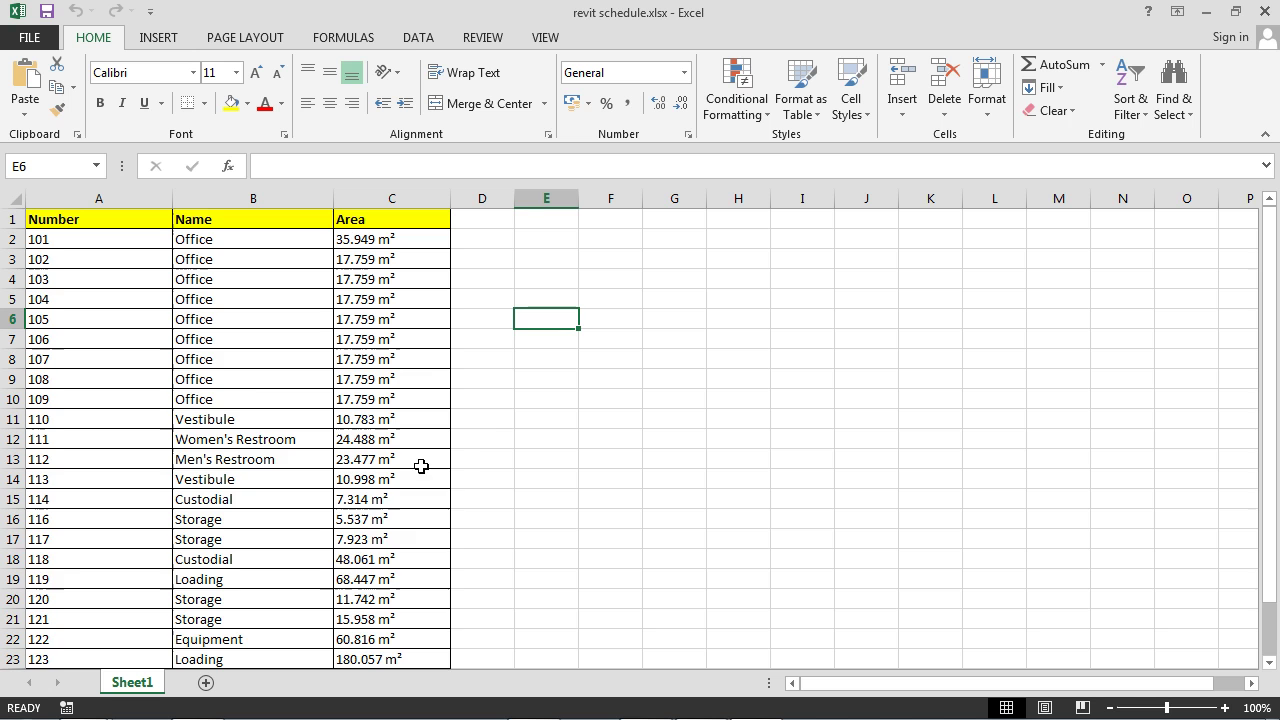
{"action": "scroll", "coordinate": [462, 558], "scroll_direction": "down", "scroll_amount": 5}
{"action": "scroll", "coordinate": [465, 555], "scroll_direction": "up", "scroll_amount": 5}
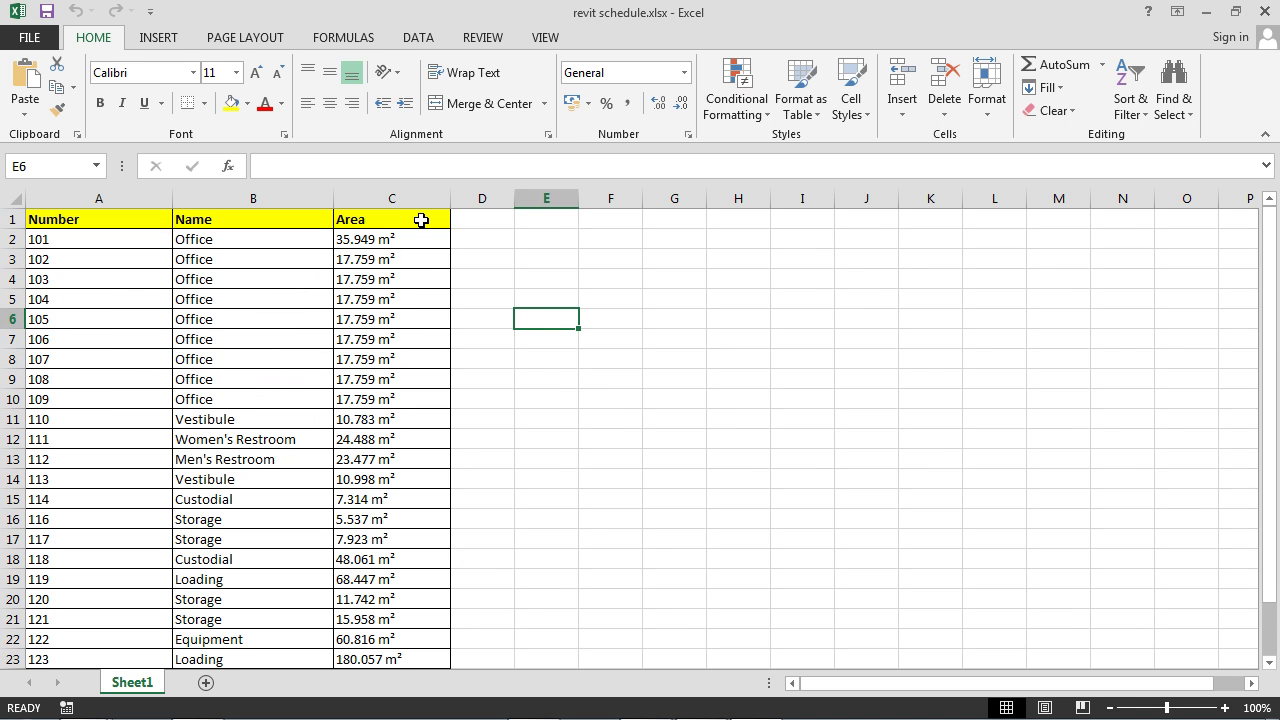